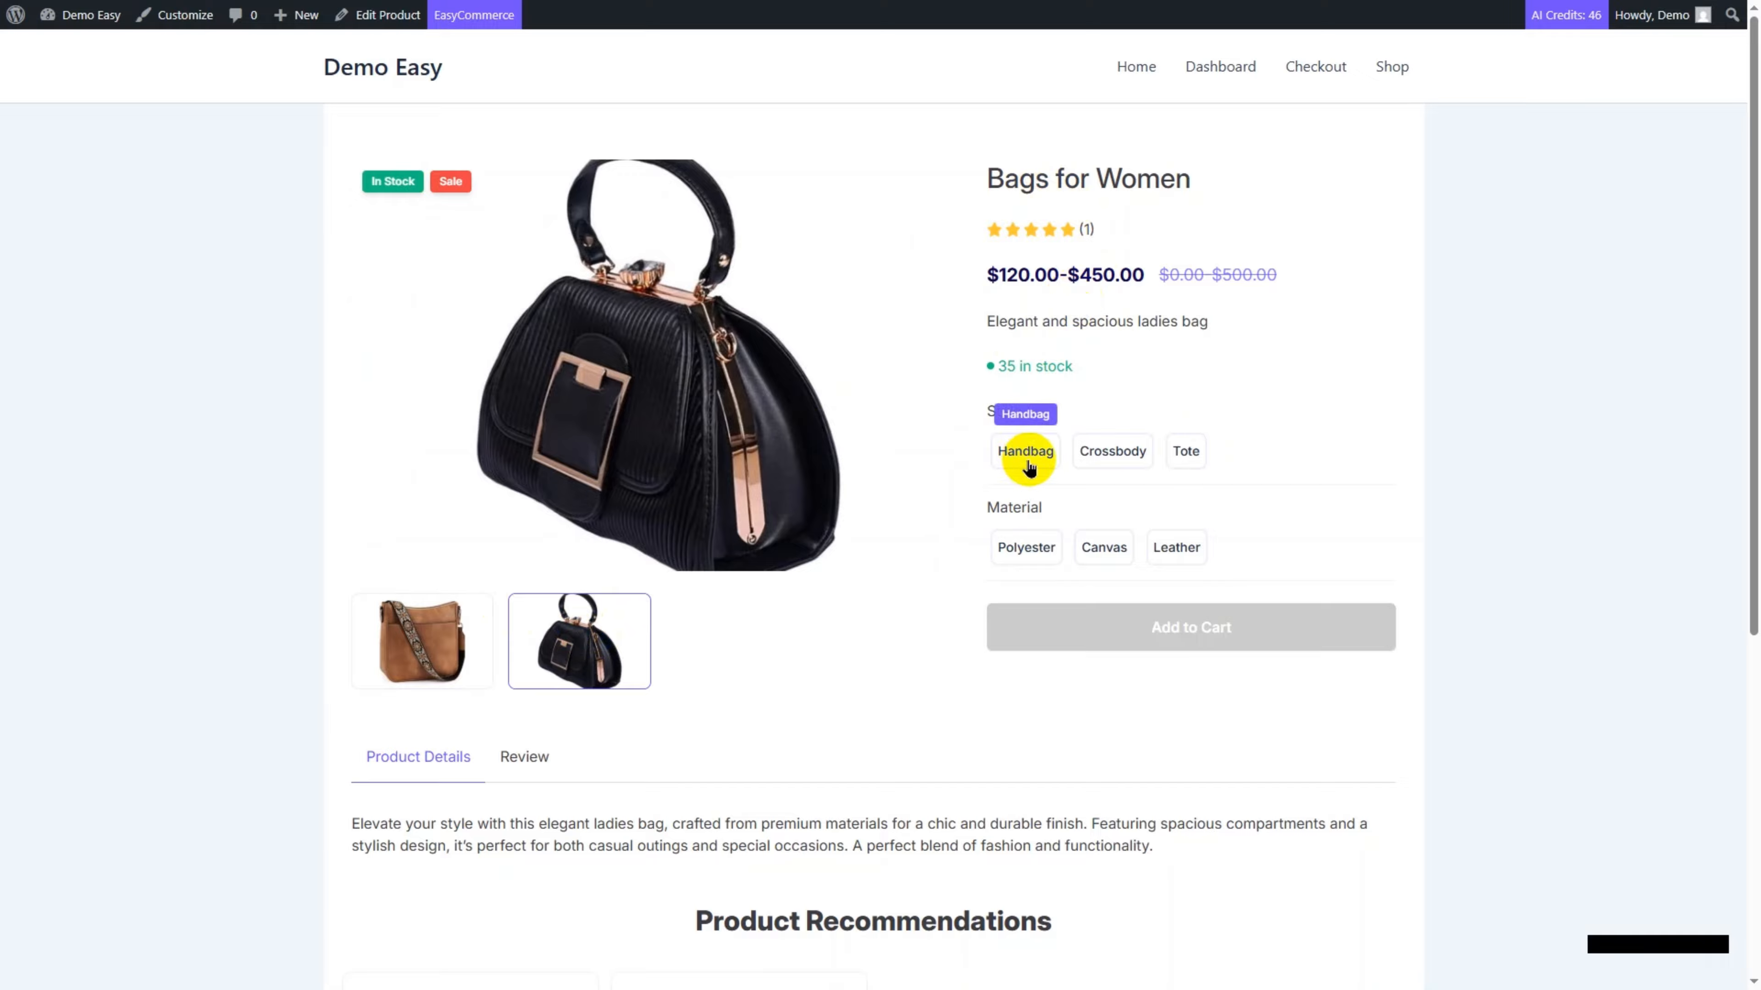
click(1059, 560)
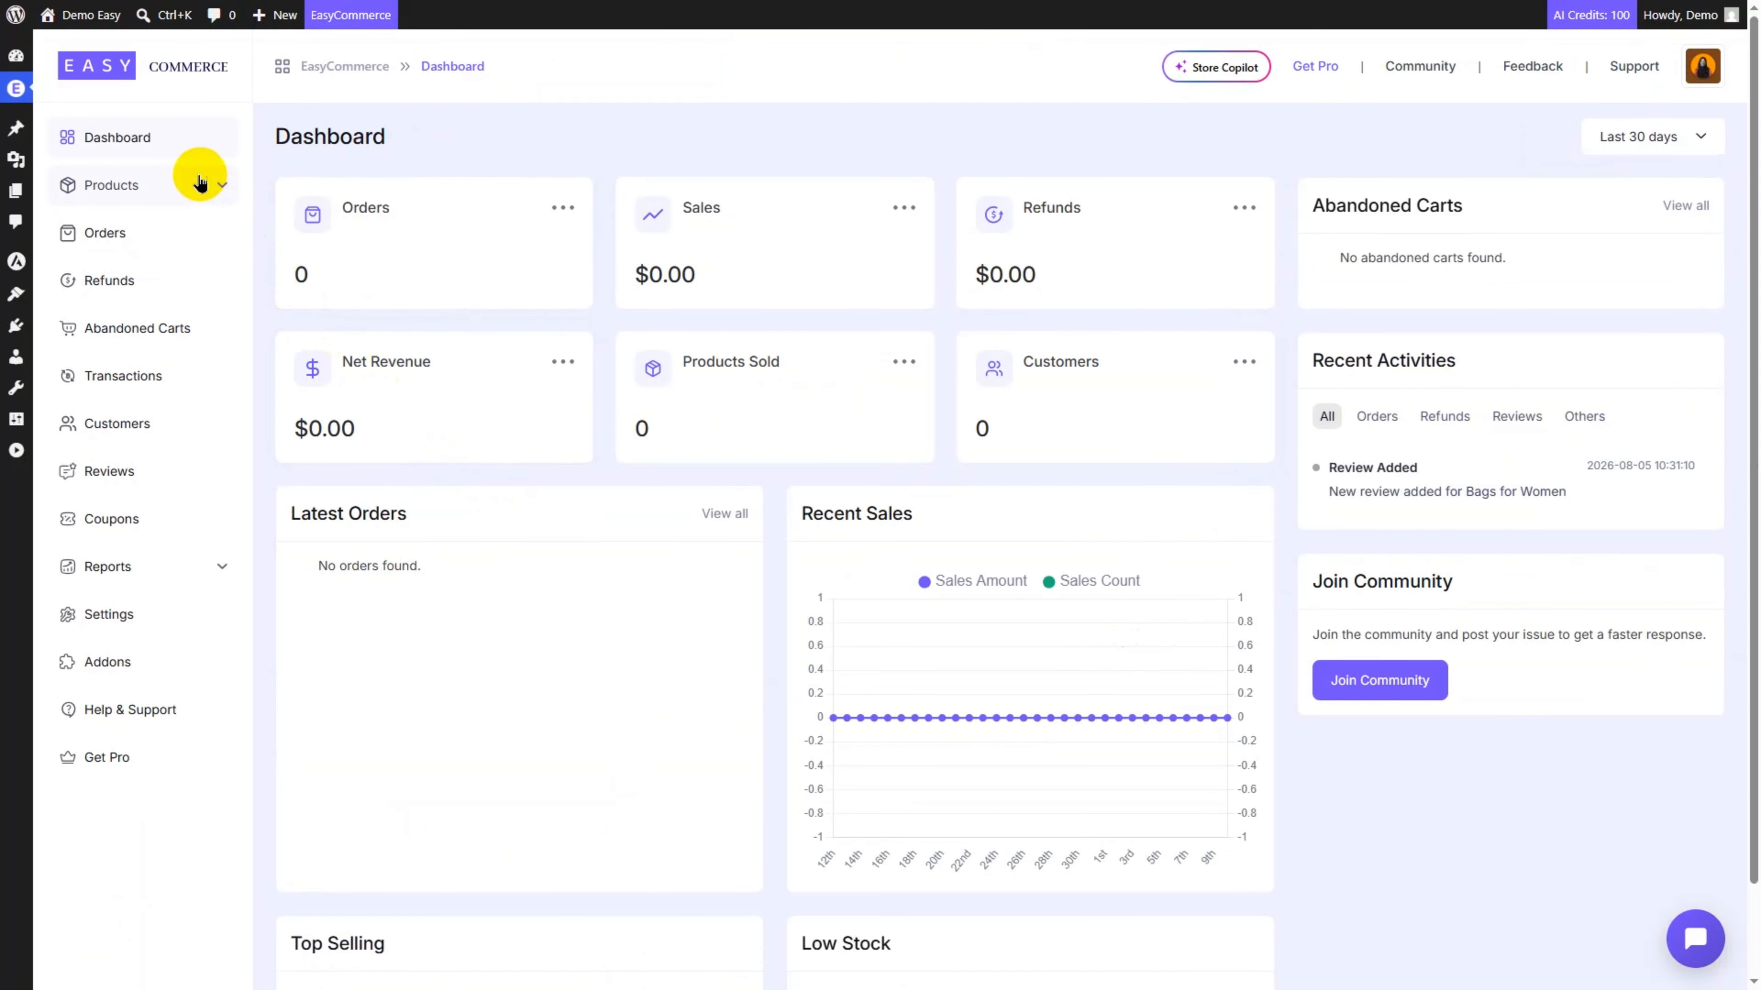
- Start a new product in the store and title it Water Bottle
click(199, 183)
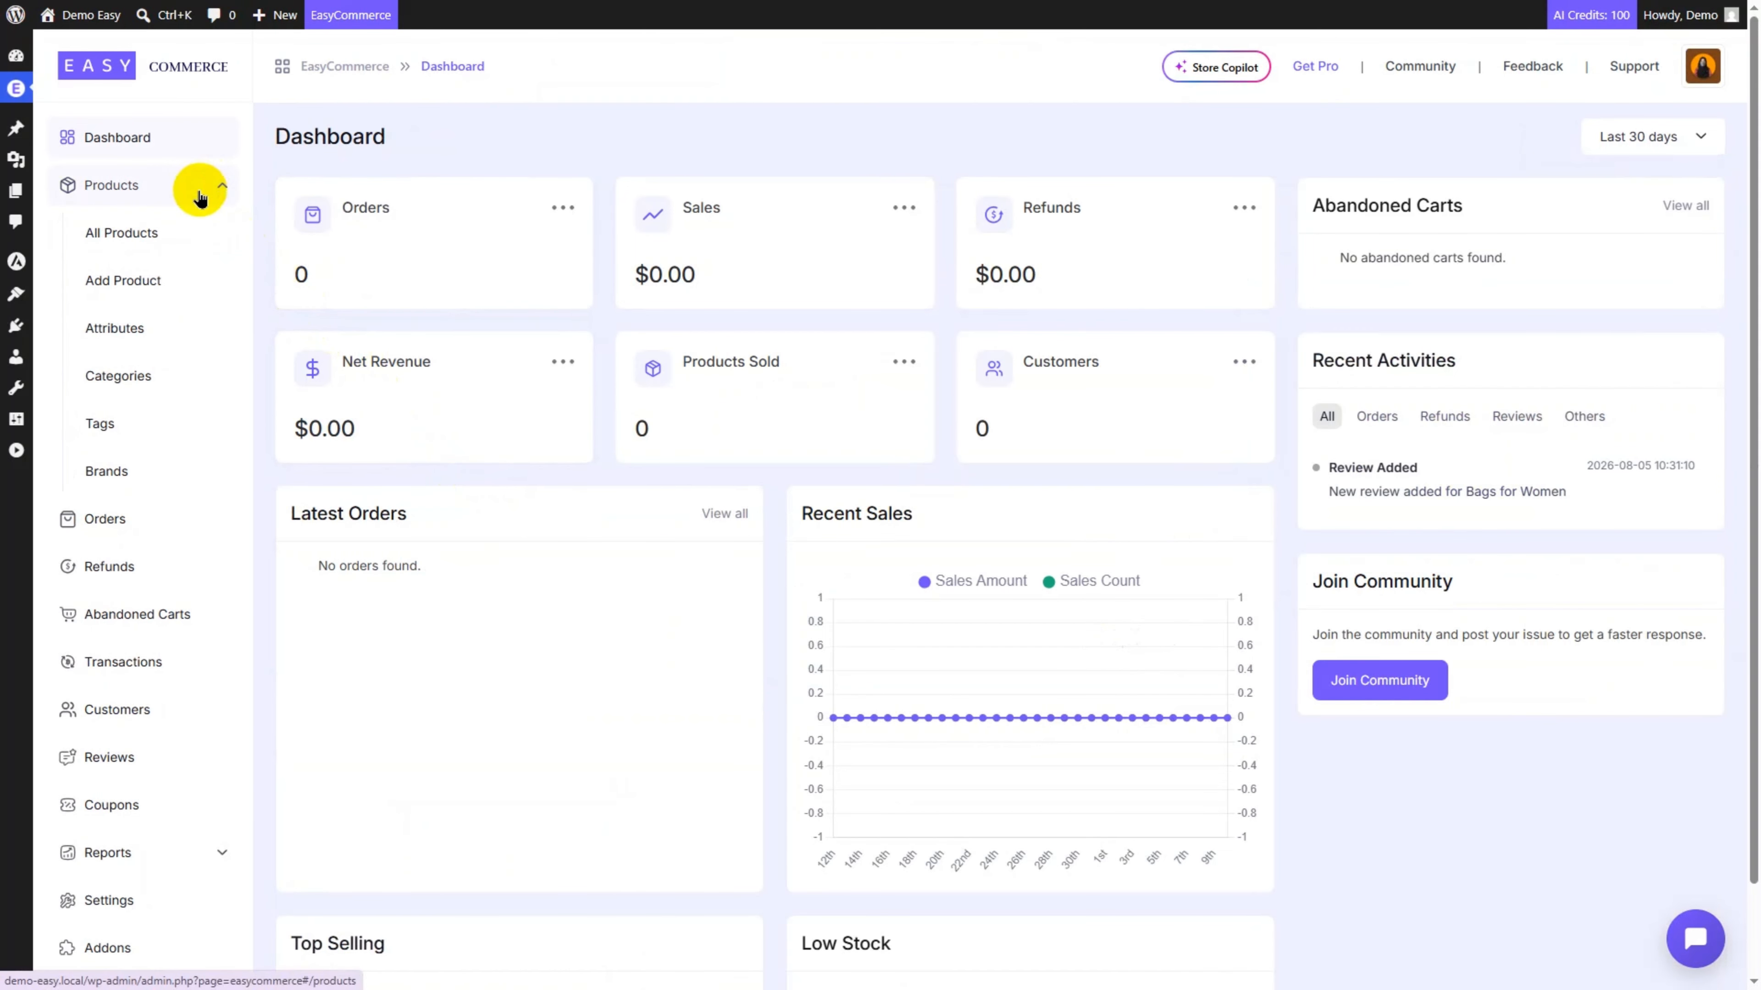
click(159, 282)
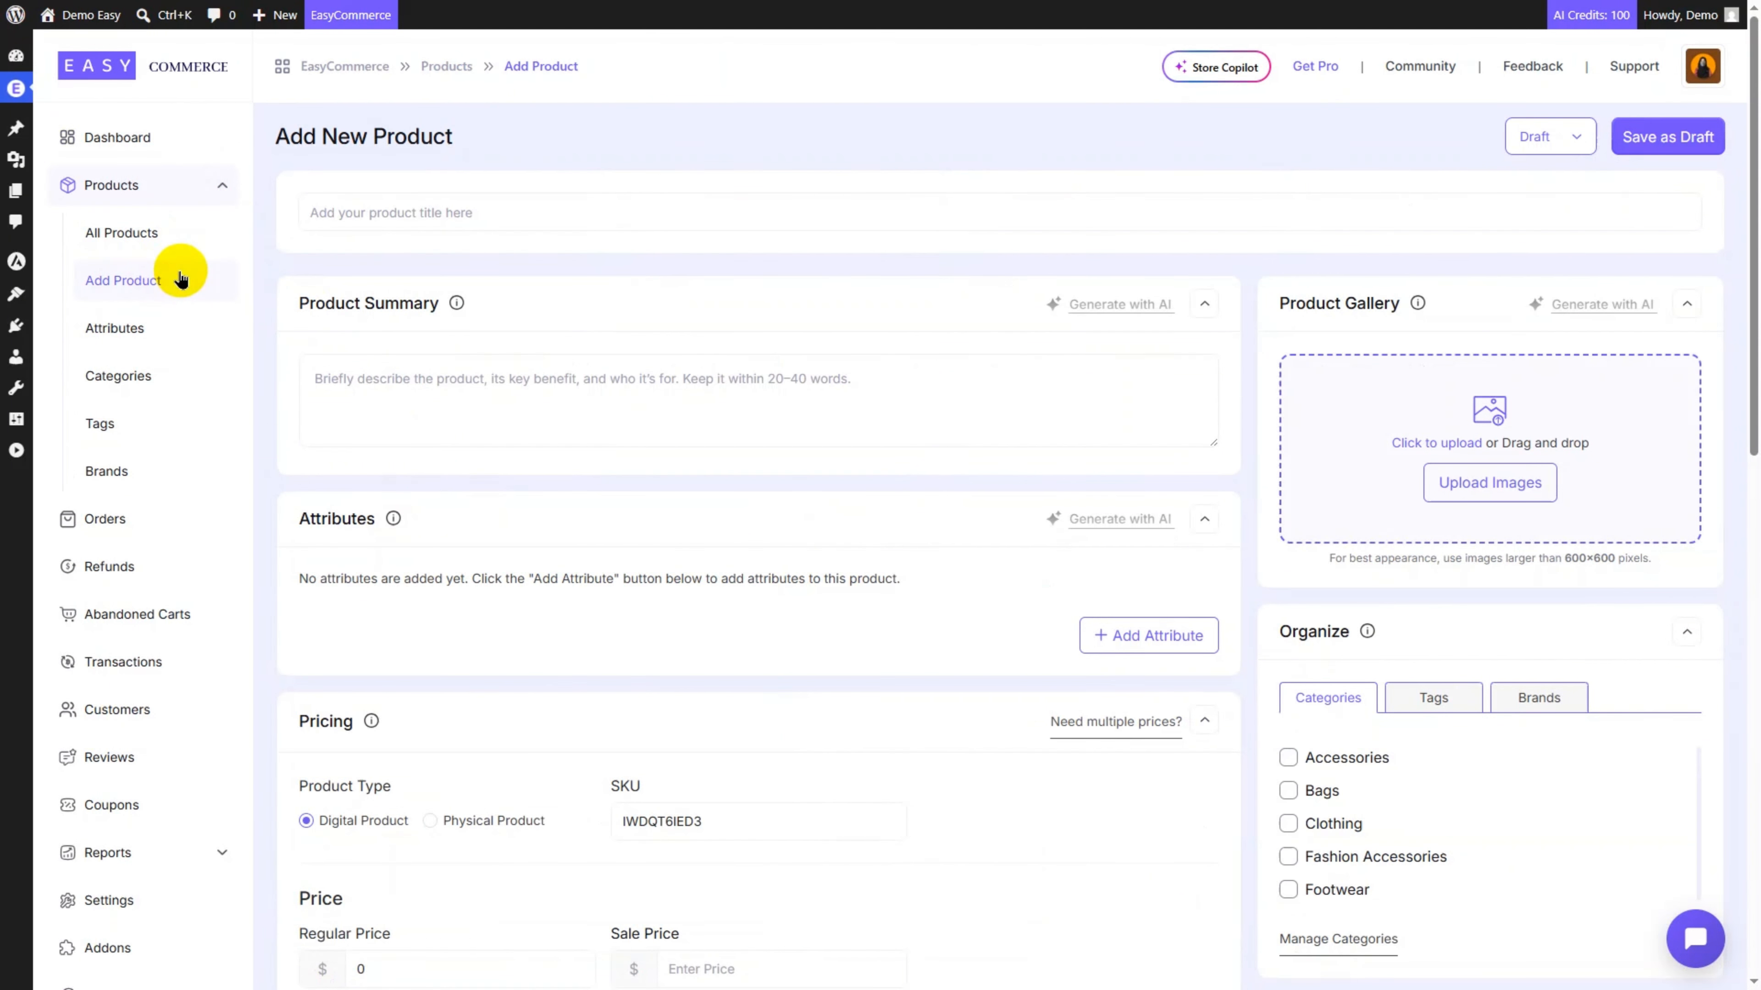
click(330, 227)
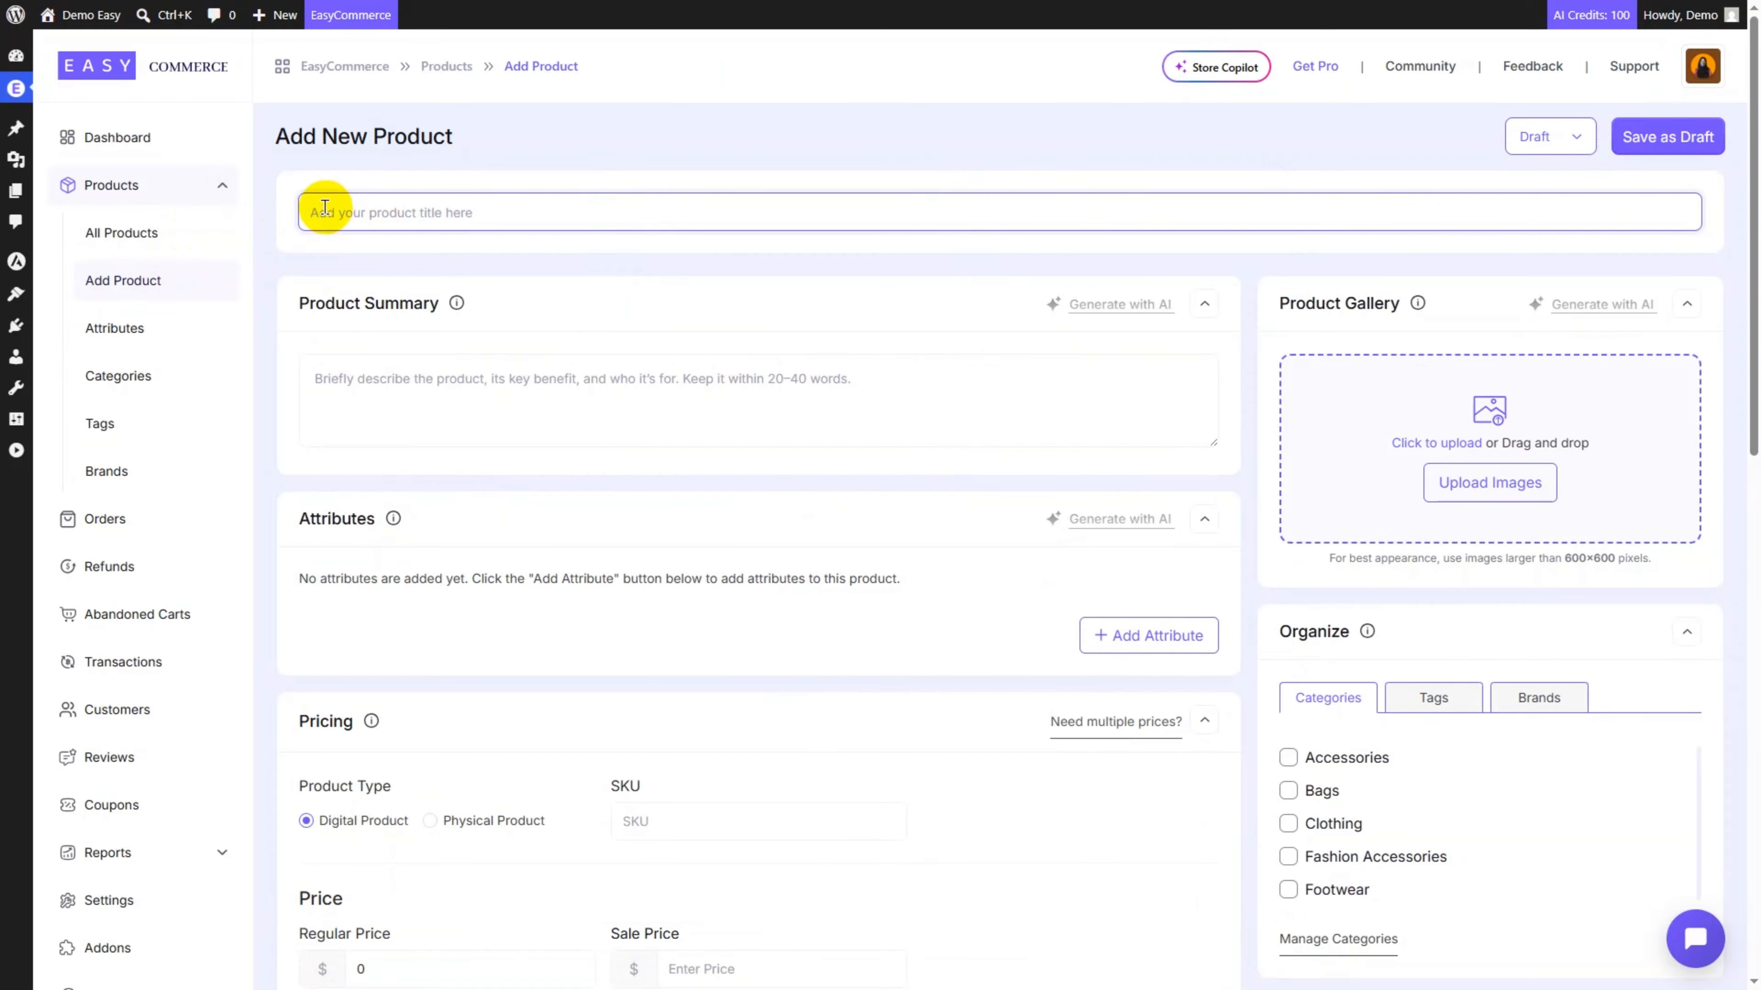
text(Water Bottle)
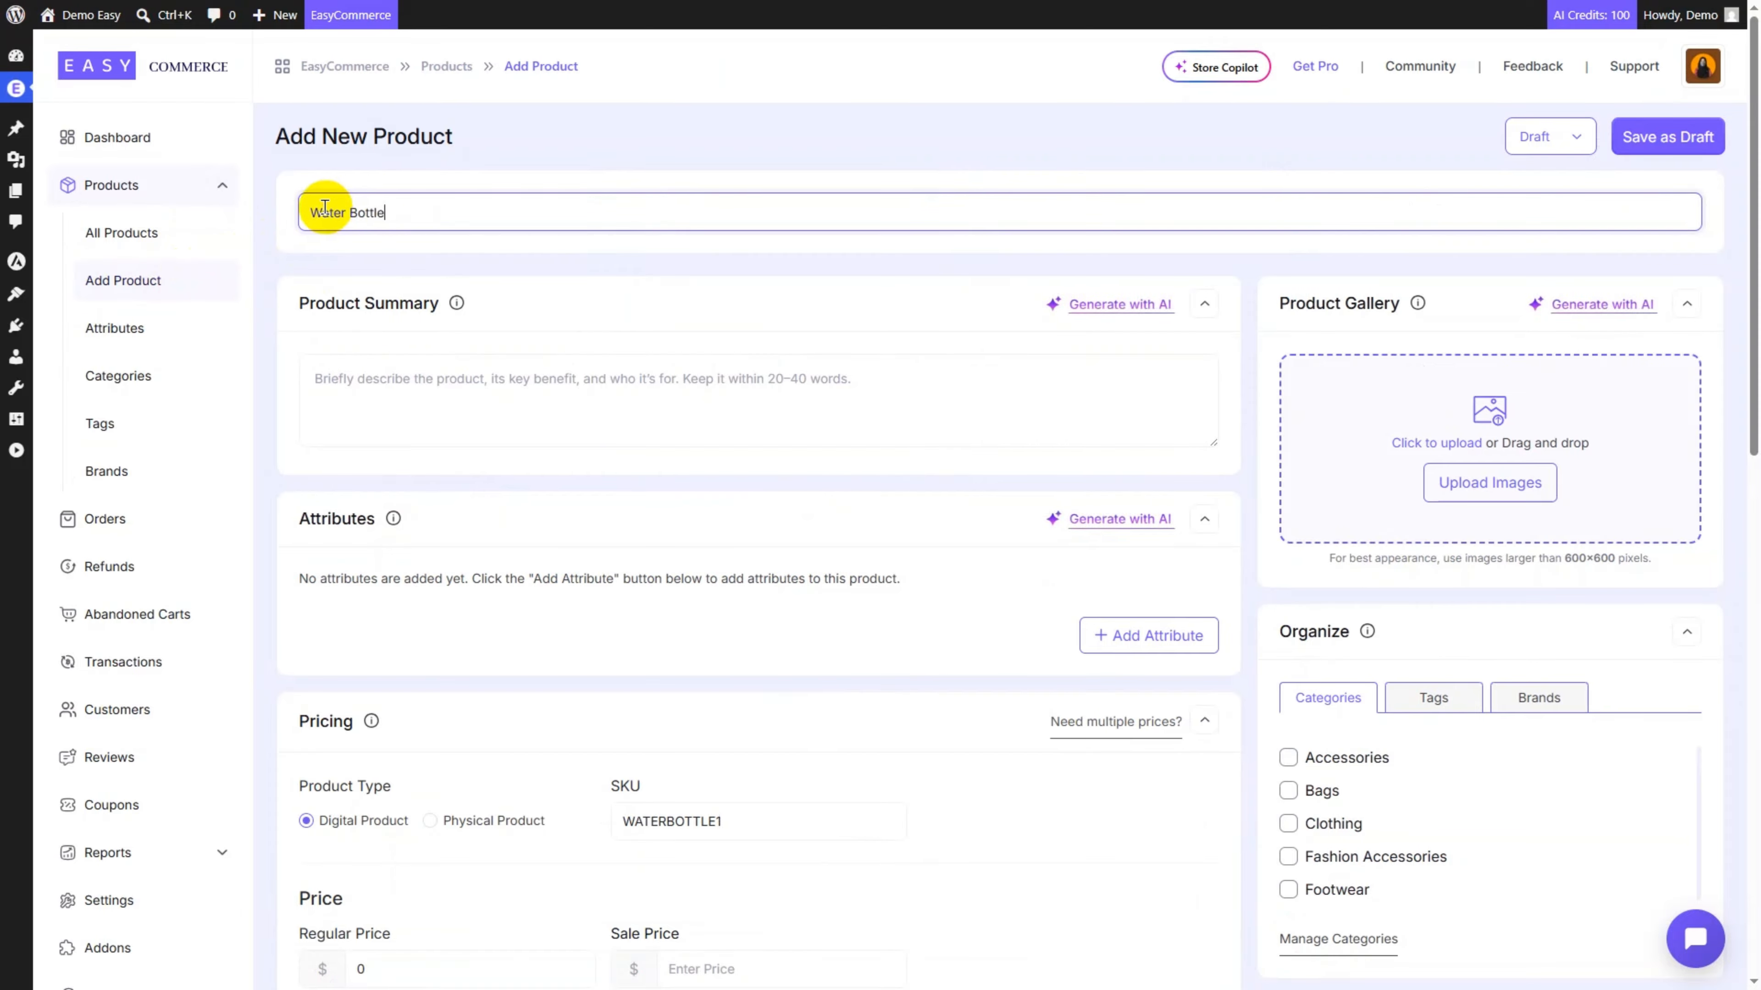
- Generate the product summary with AI, using the default instruction for a short, compelling summary with key features and benefits
click(392, 383)
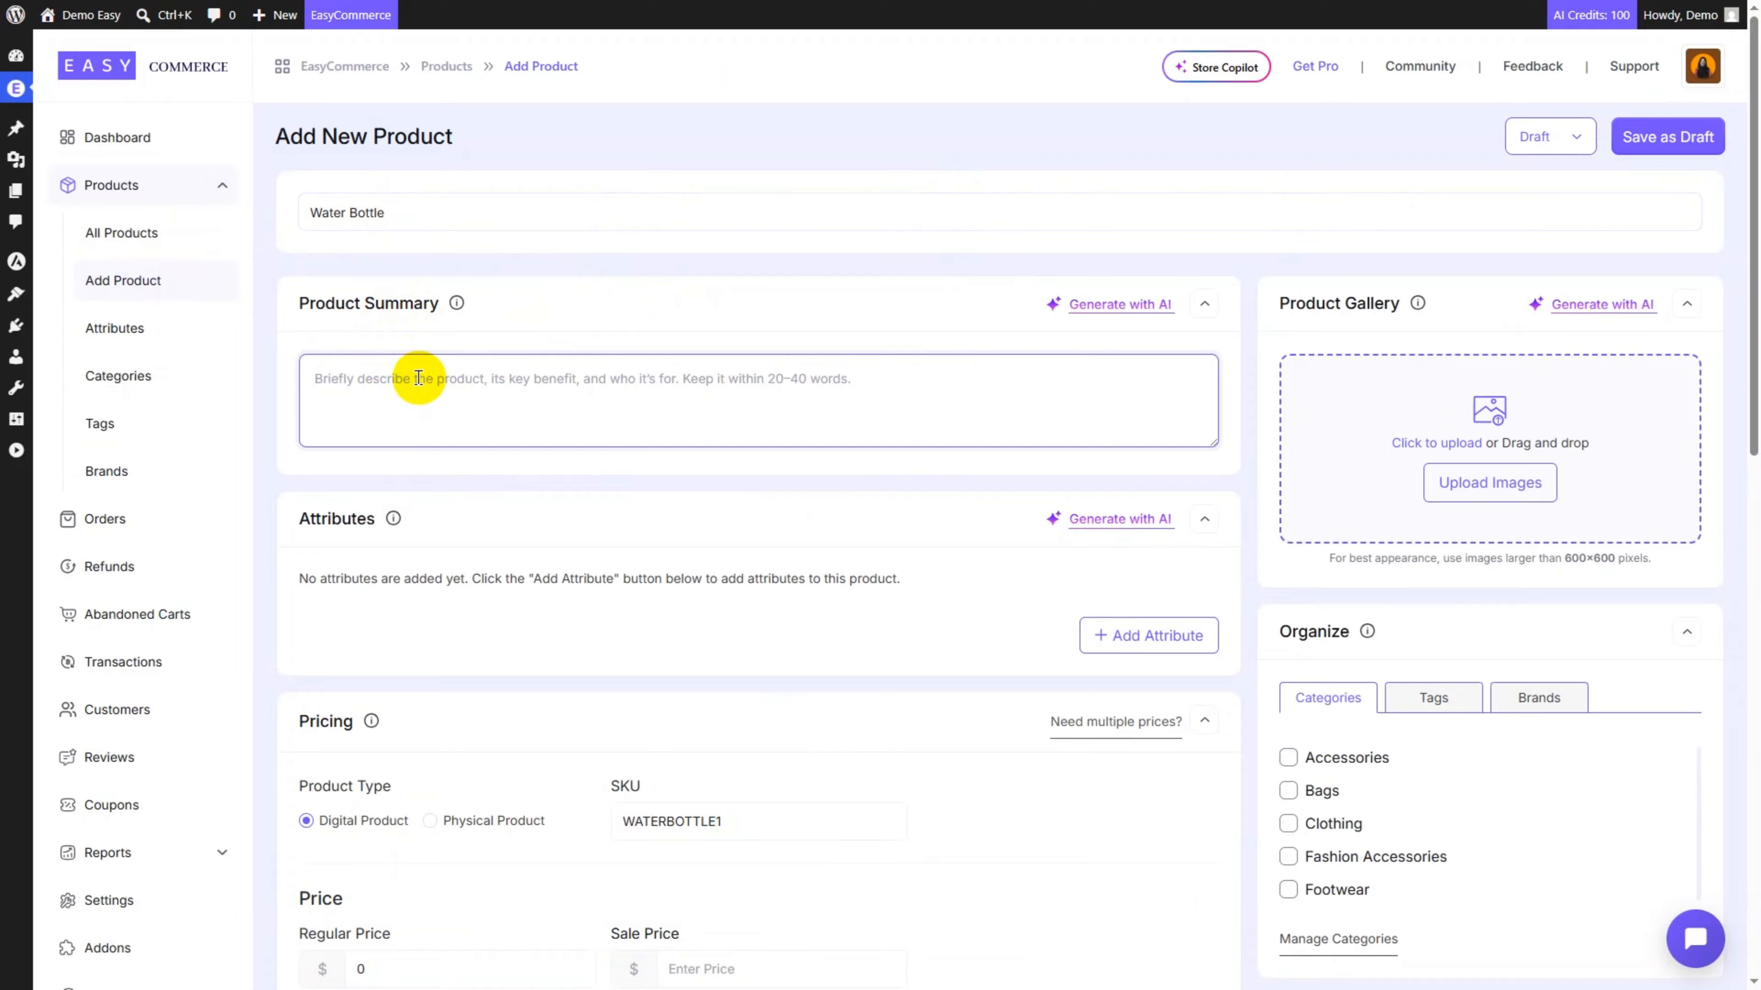
click(1122, 306)
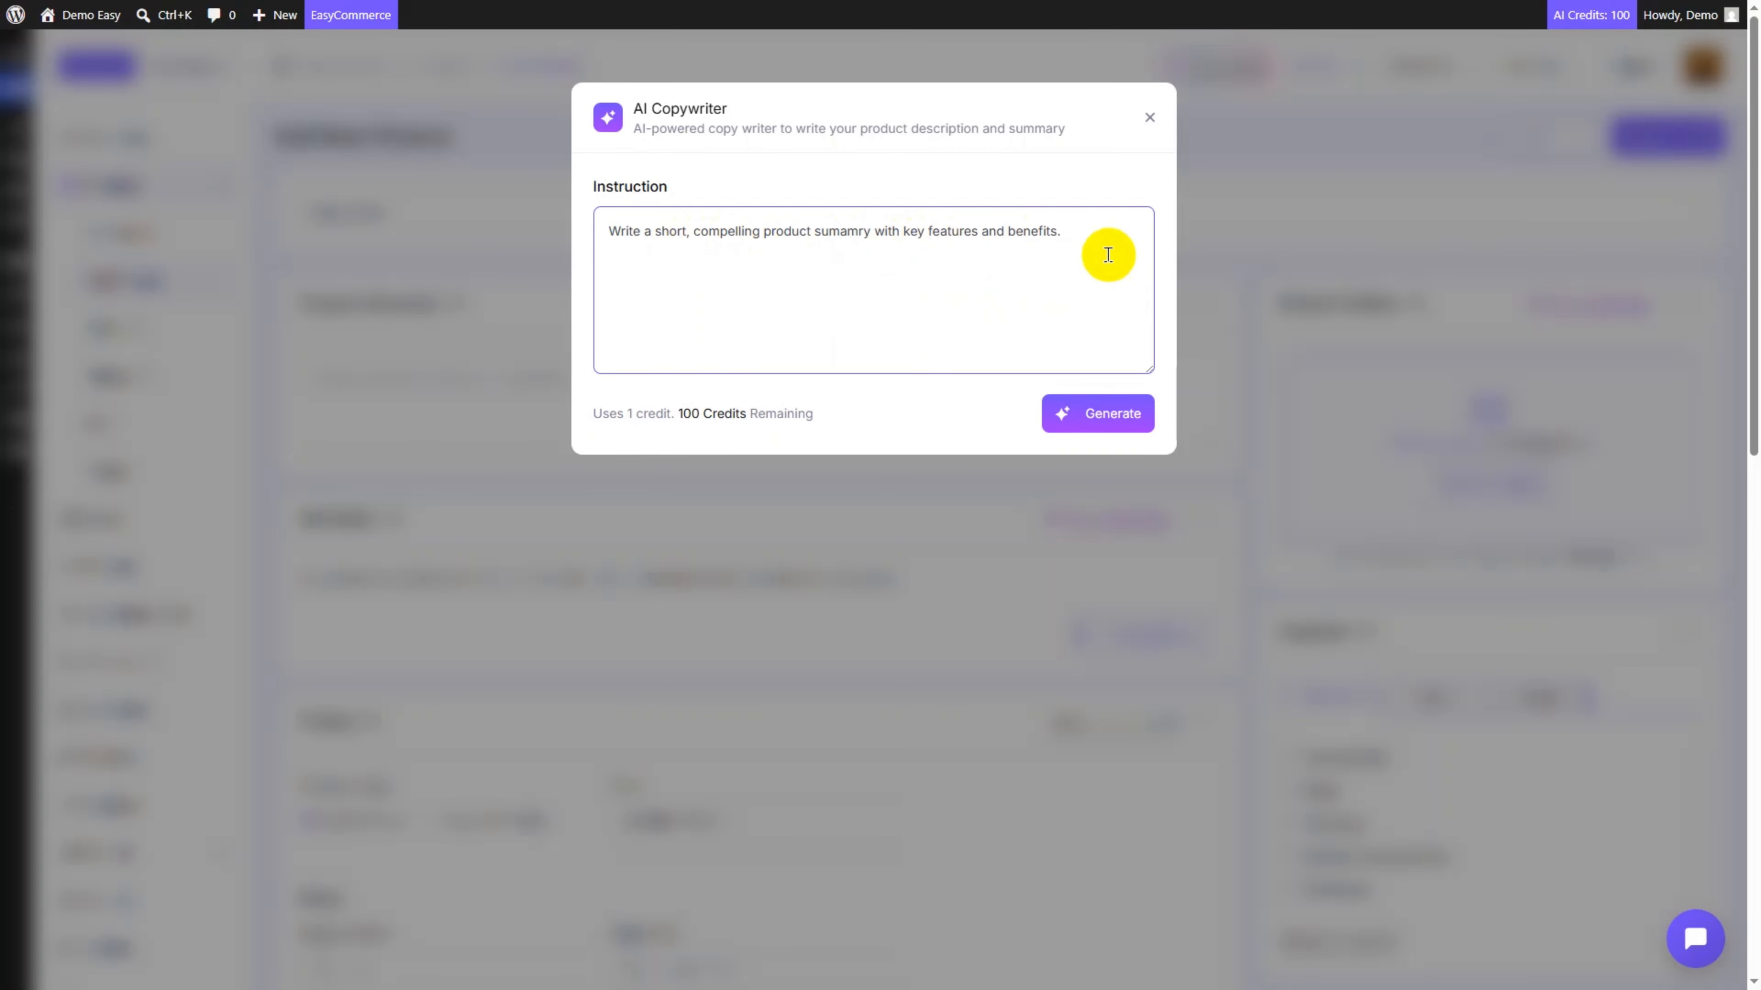
click(1081, 416)
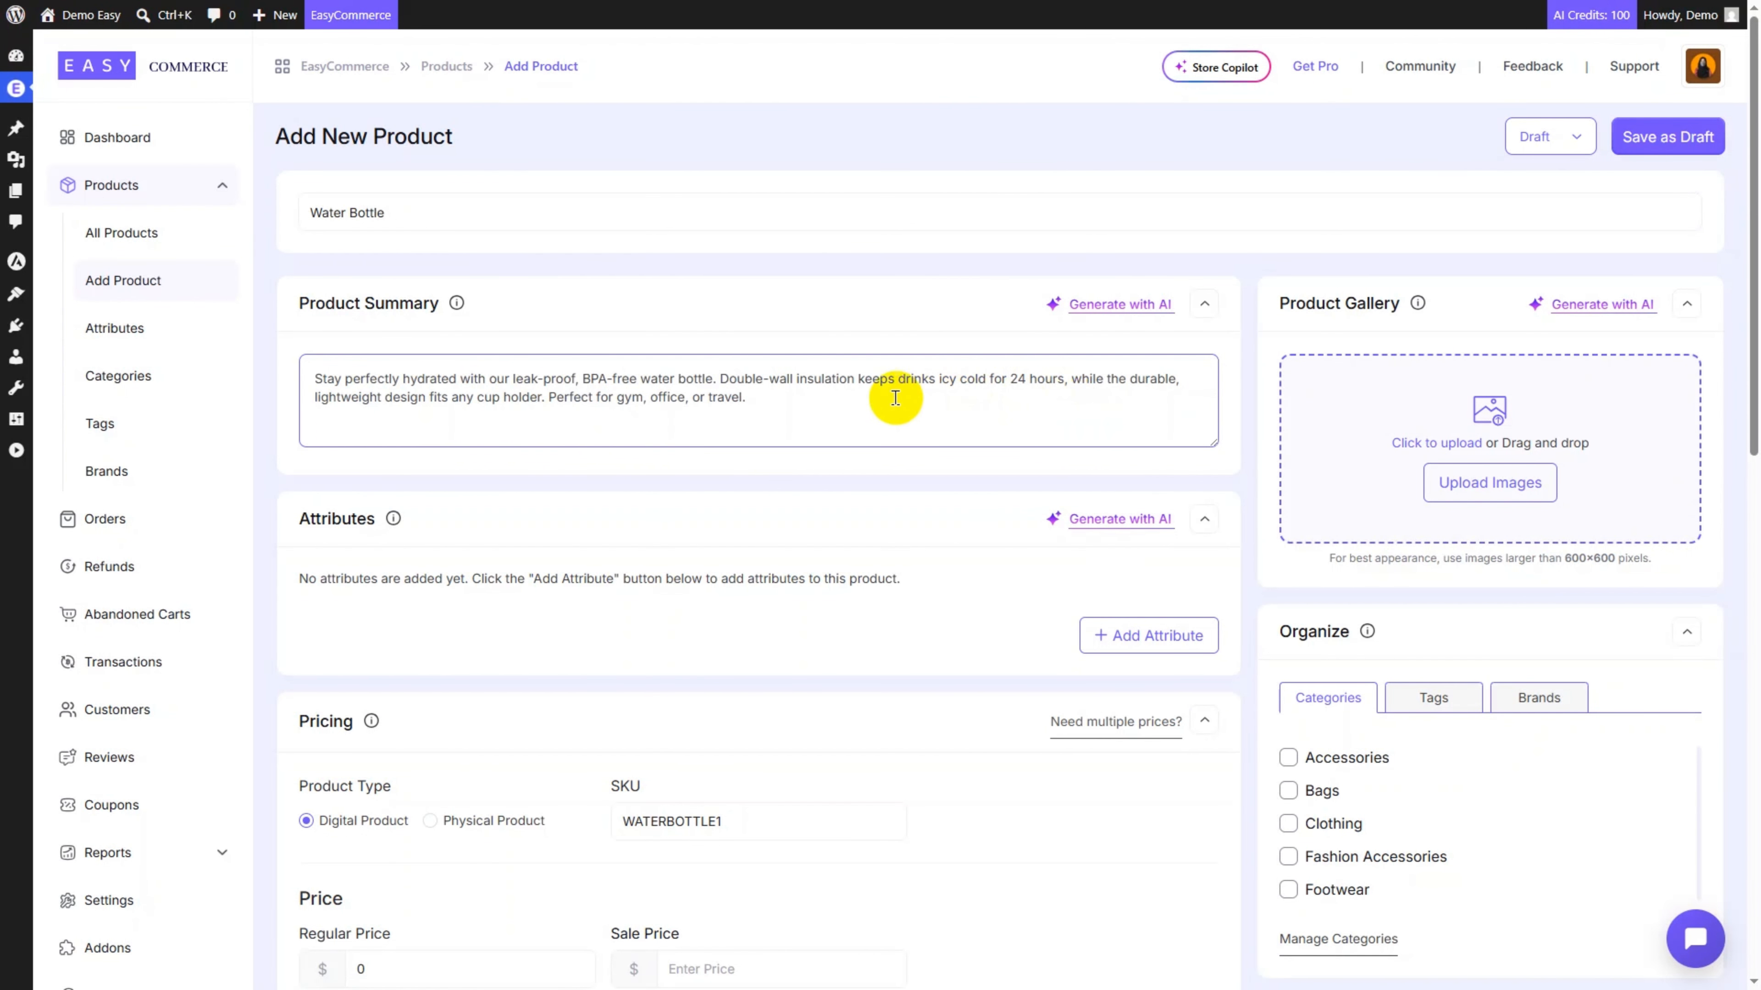
- Generate 2 product attributes with 3 values each using the AI attribute generator
scroll(735, 392, down, 2)
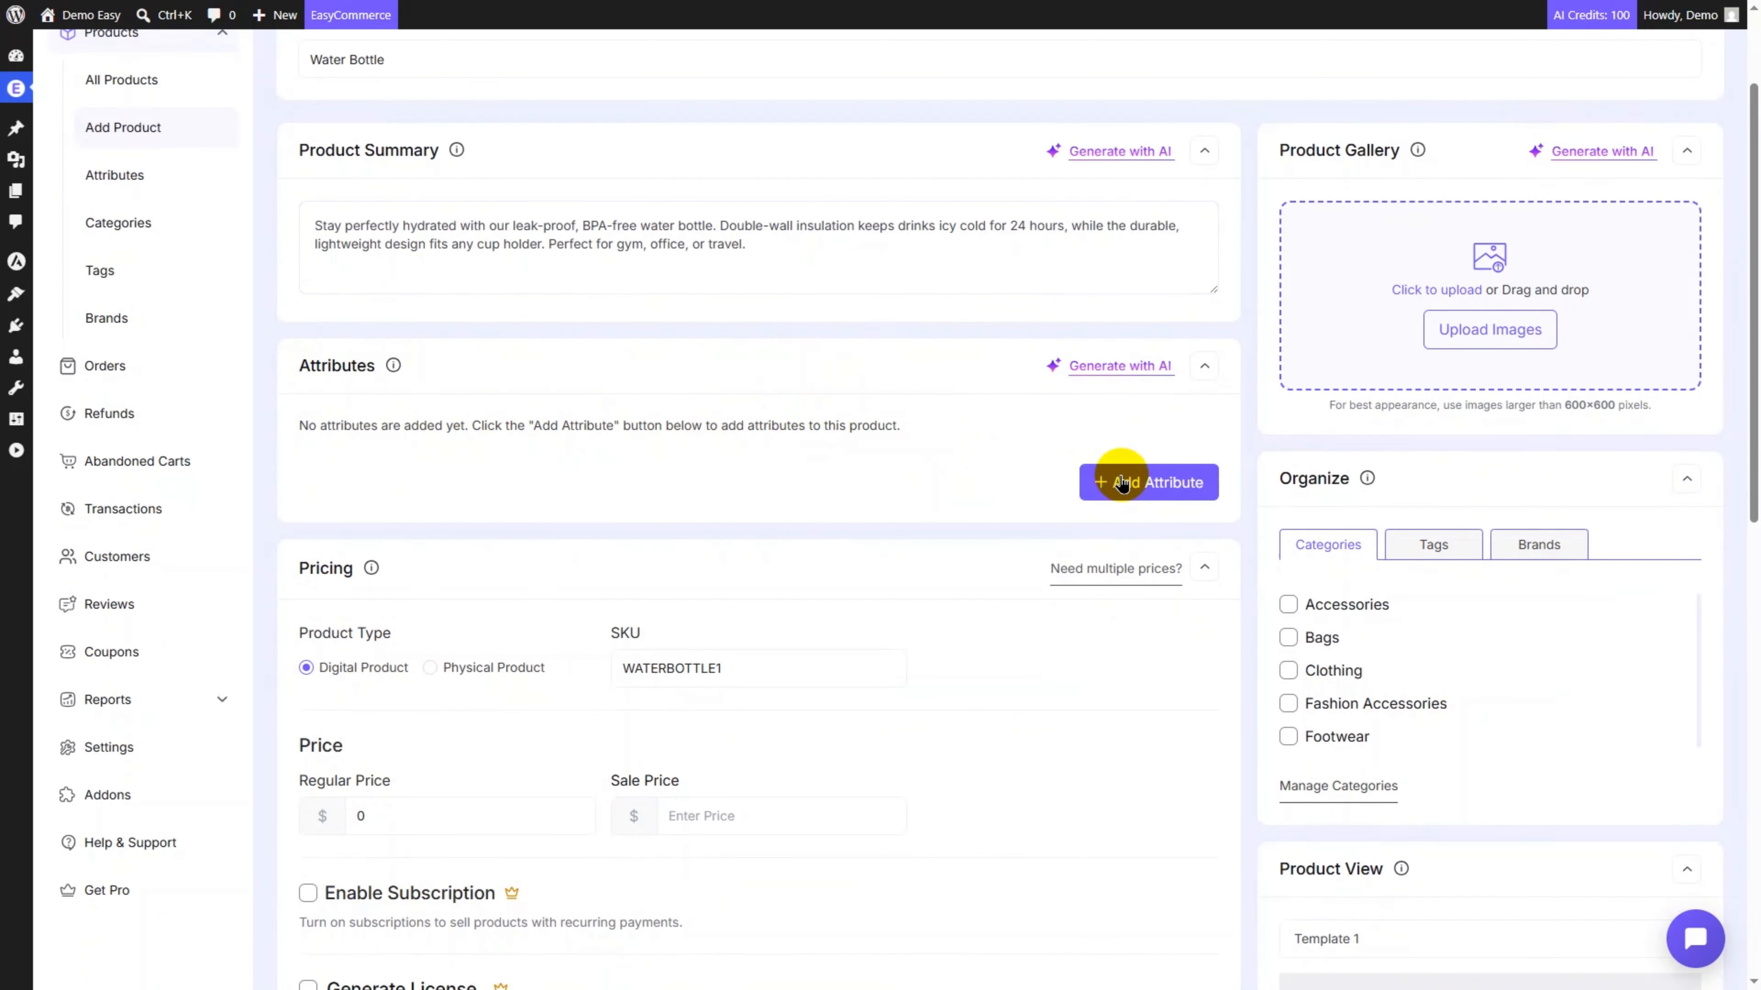
click(1118, 367)
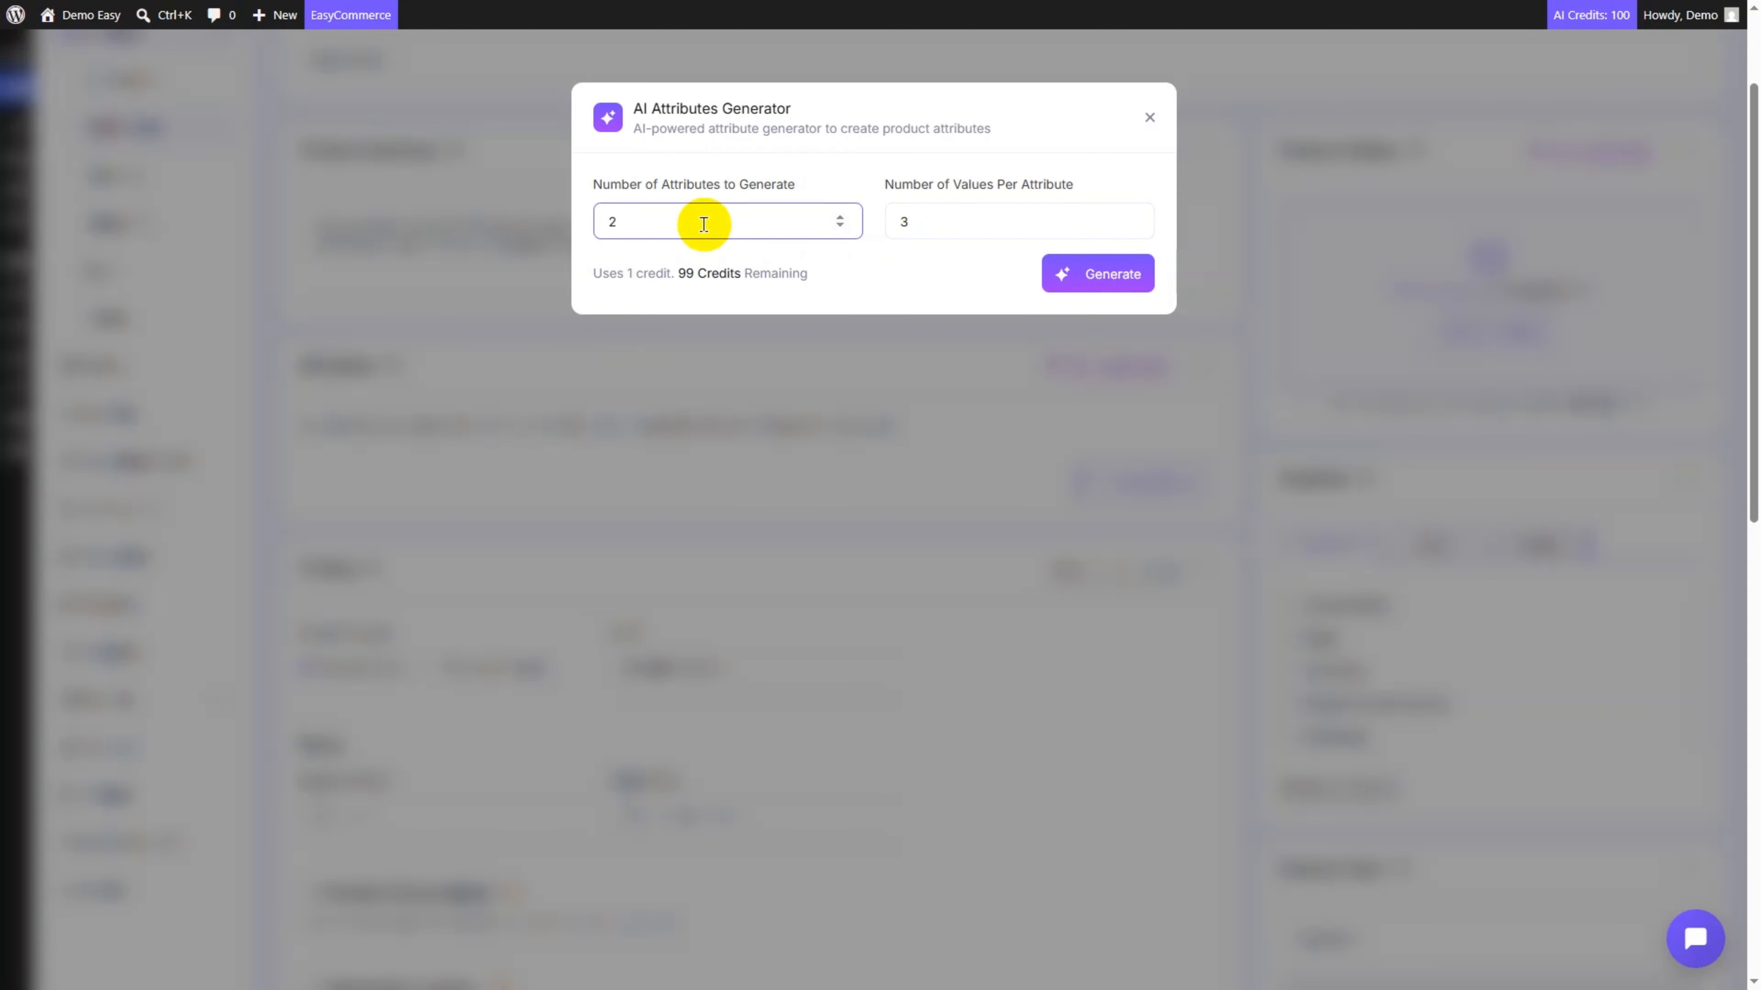
click(1073, 283)
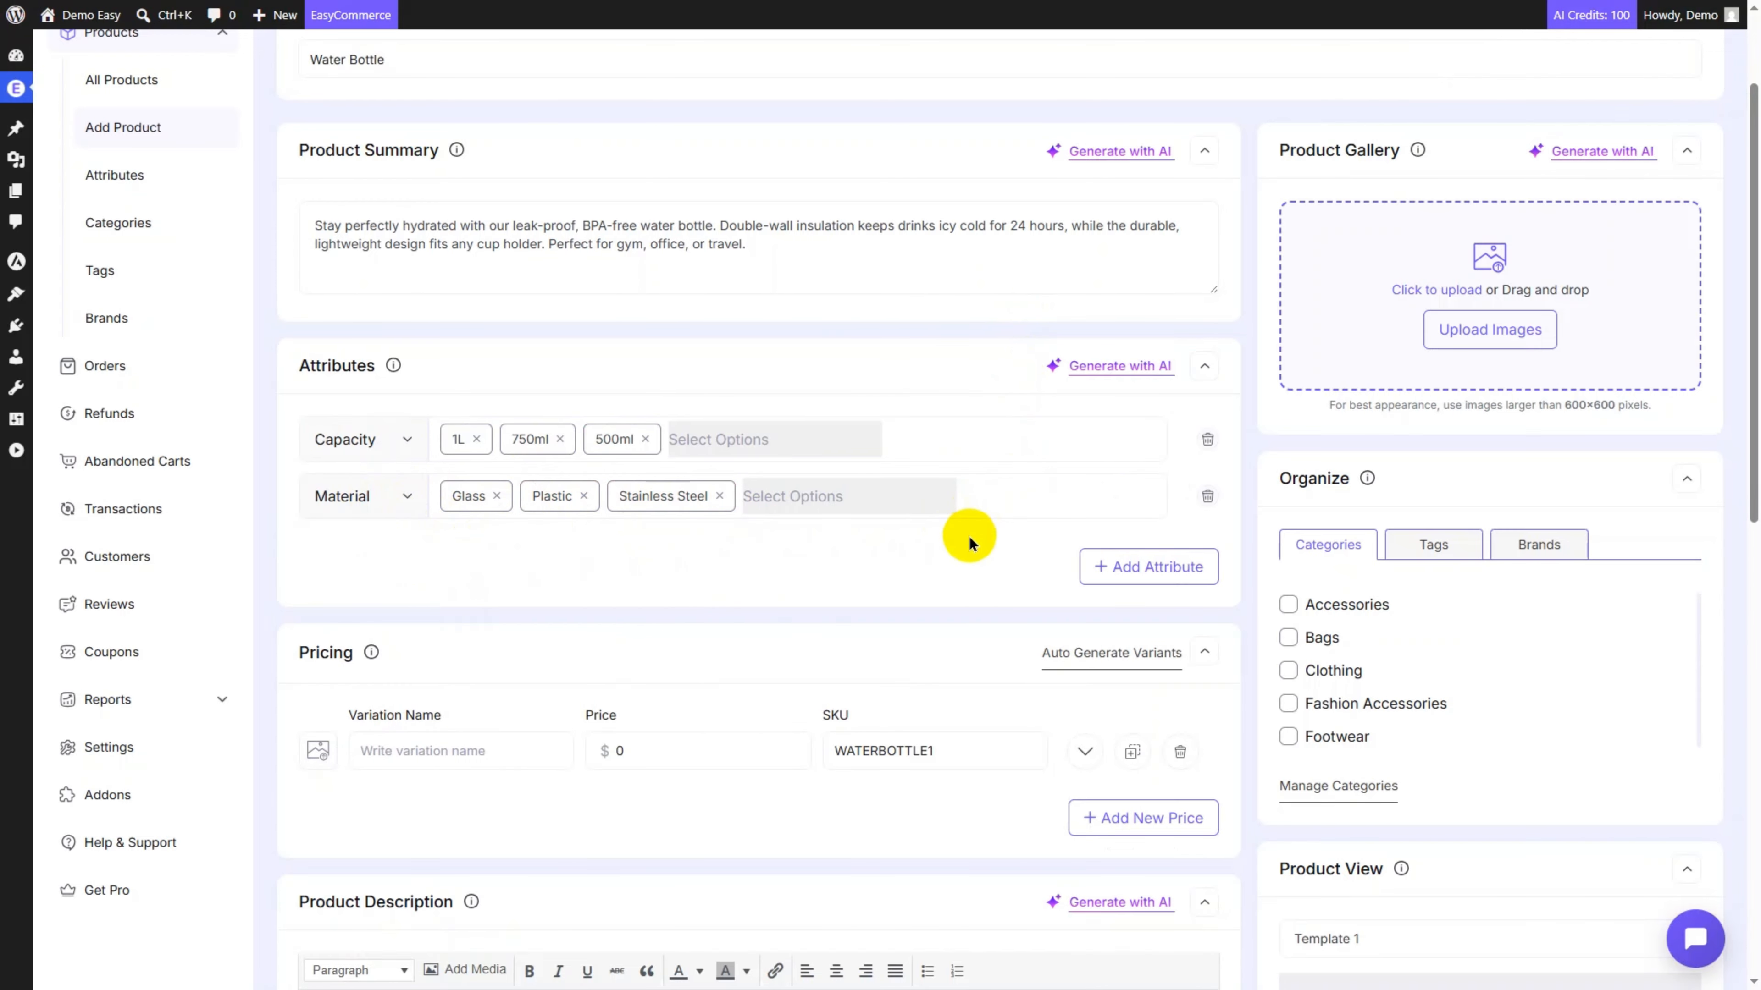
scroll(969, 537, up, 2)
scroll(901, 732, down, 2)
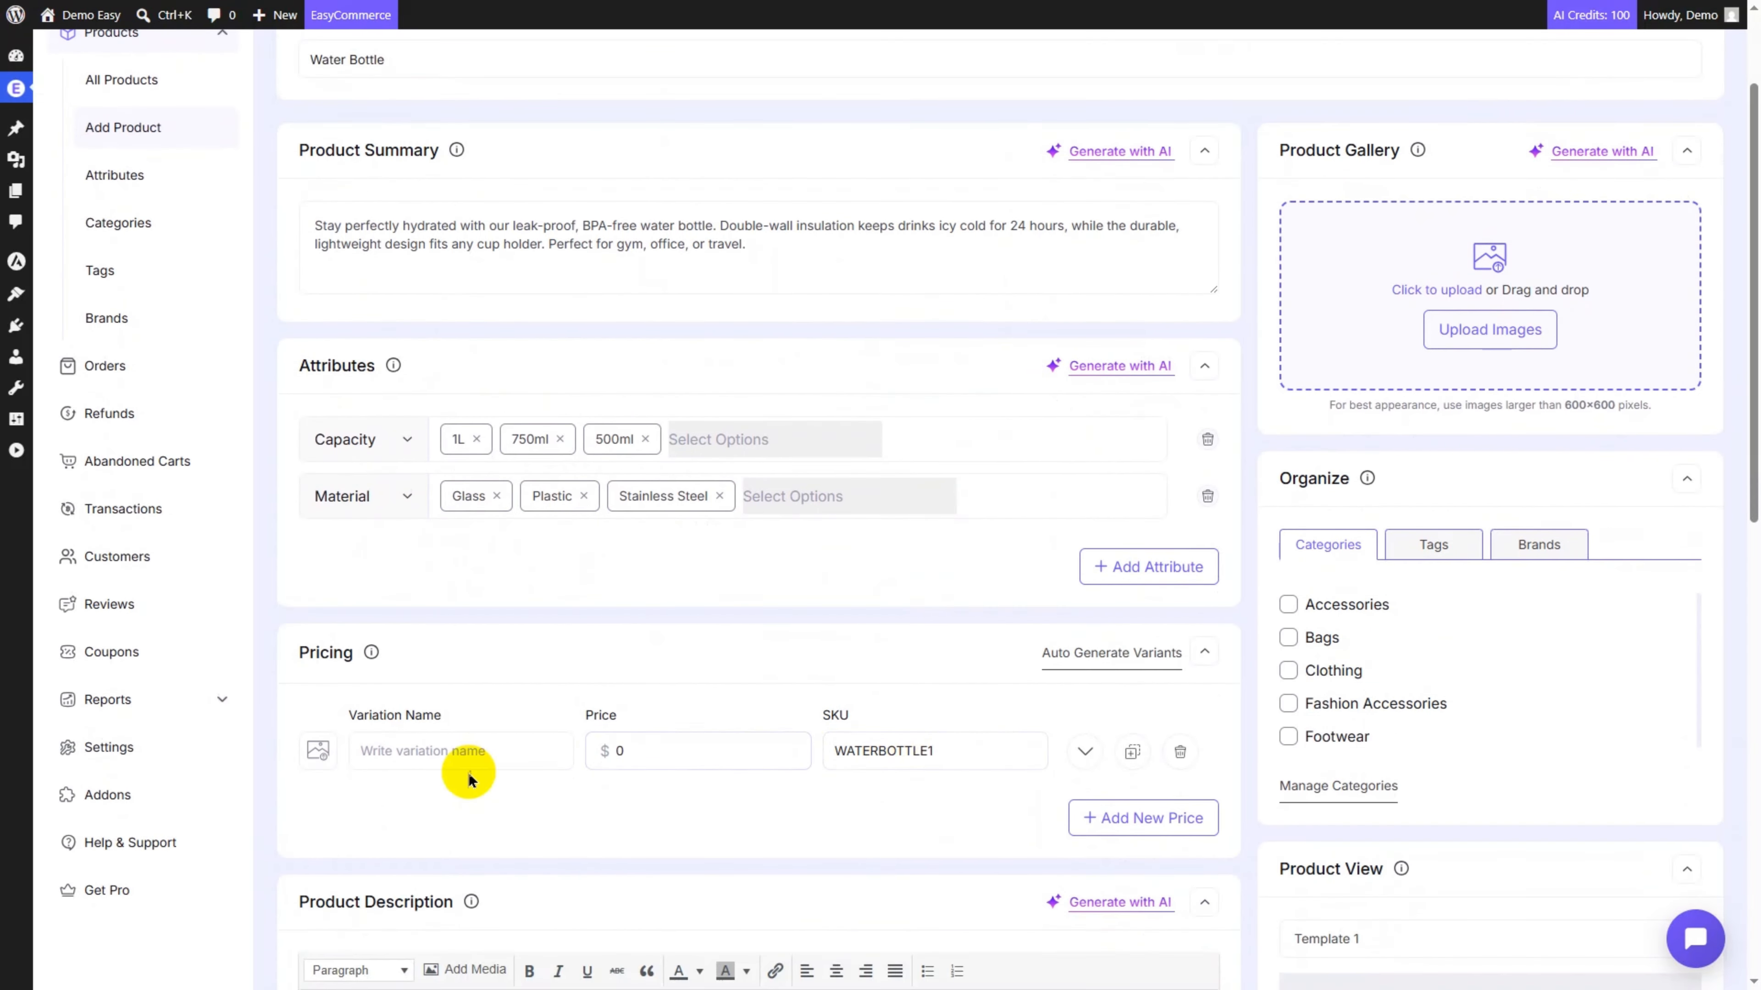
- Add a second, blank price row to the product's pricing
click(462, 755)
click(1083, 815)
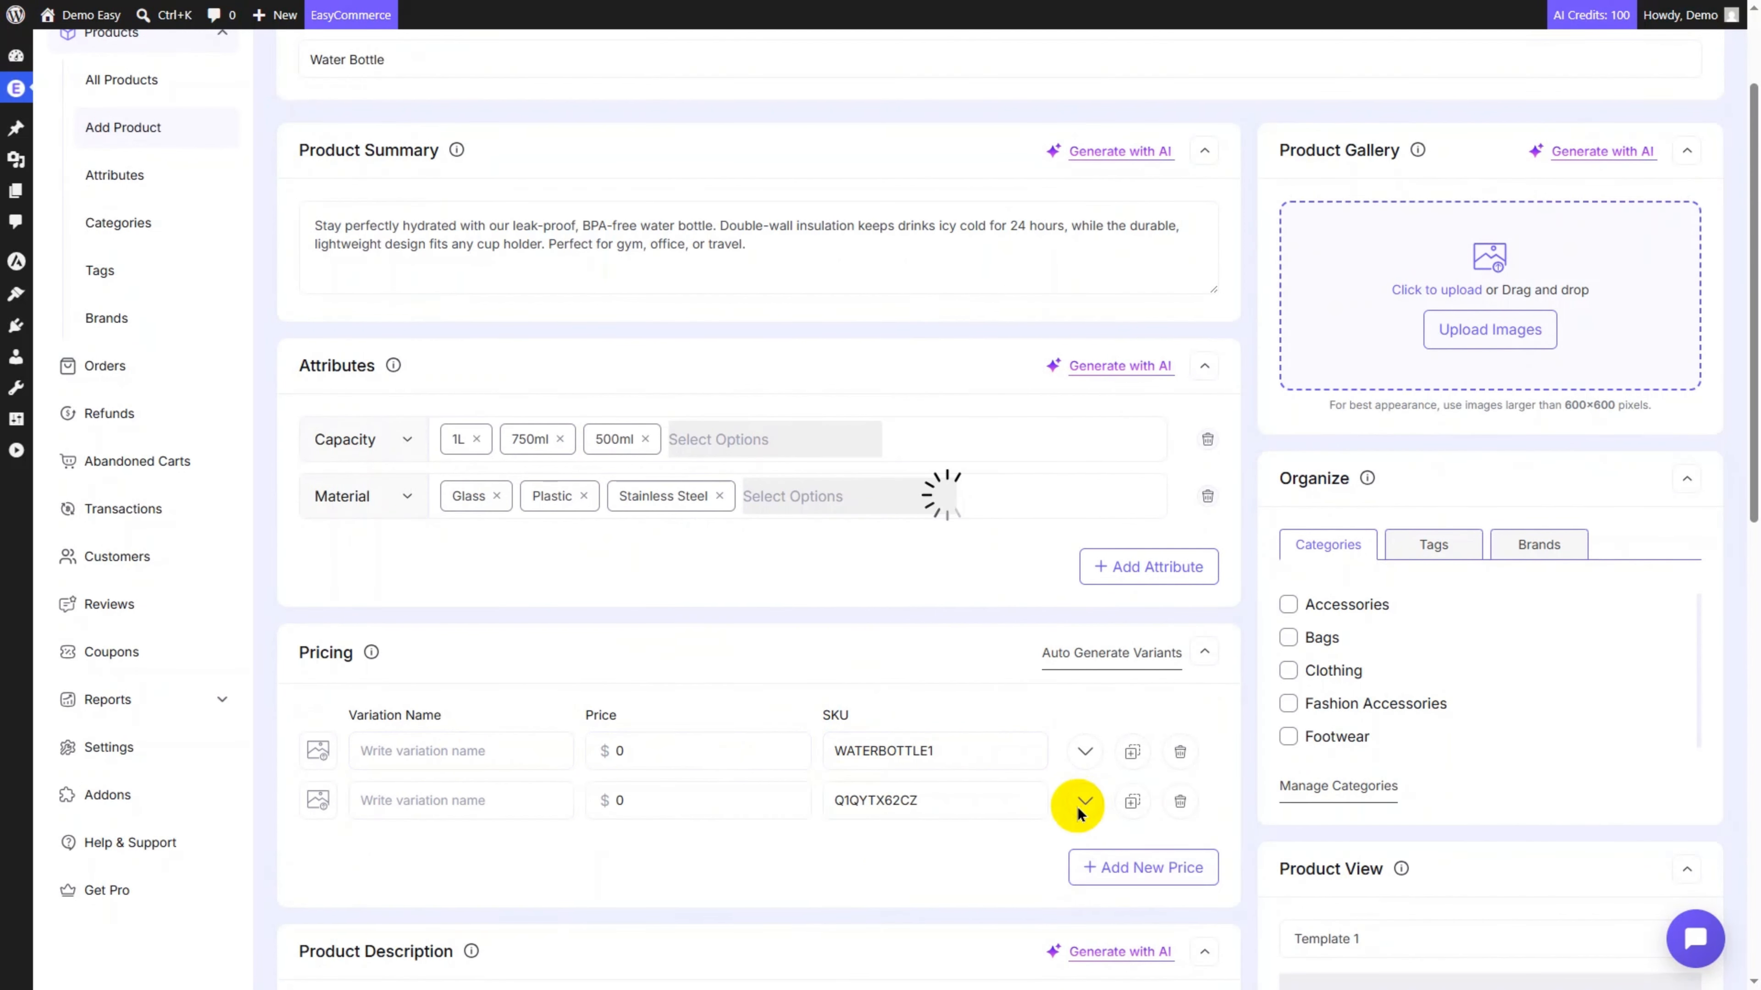
click(1002, 801)
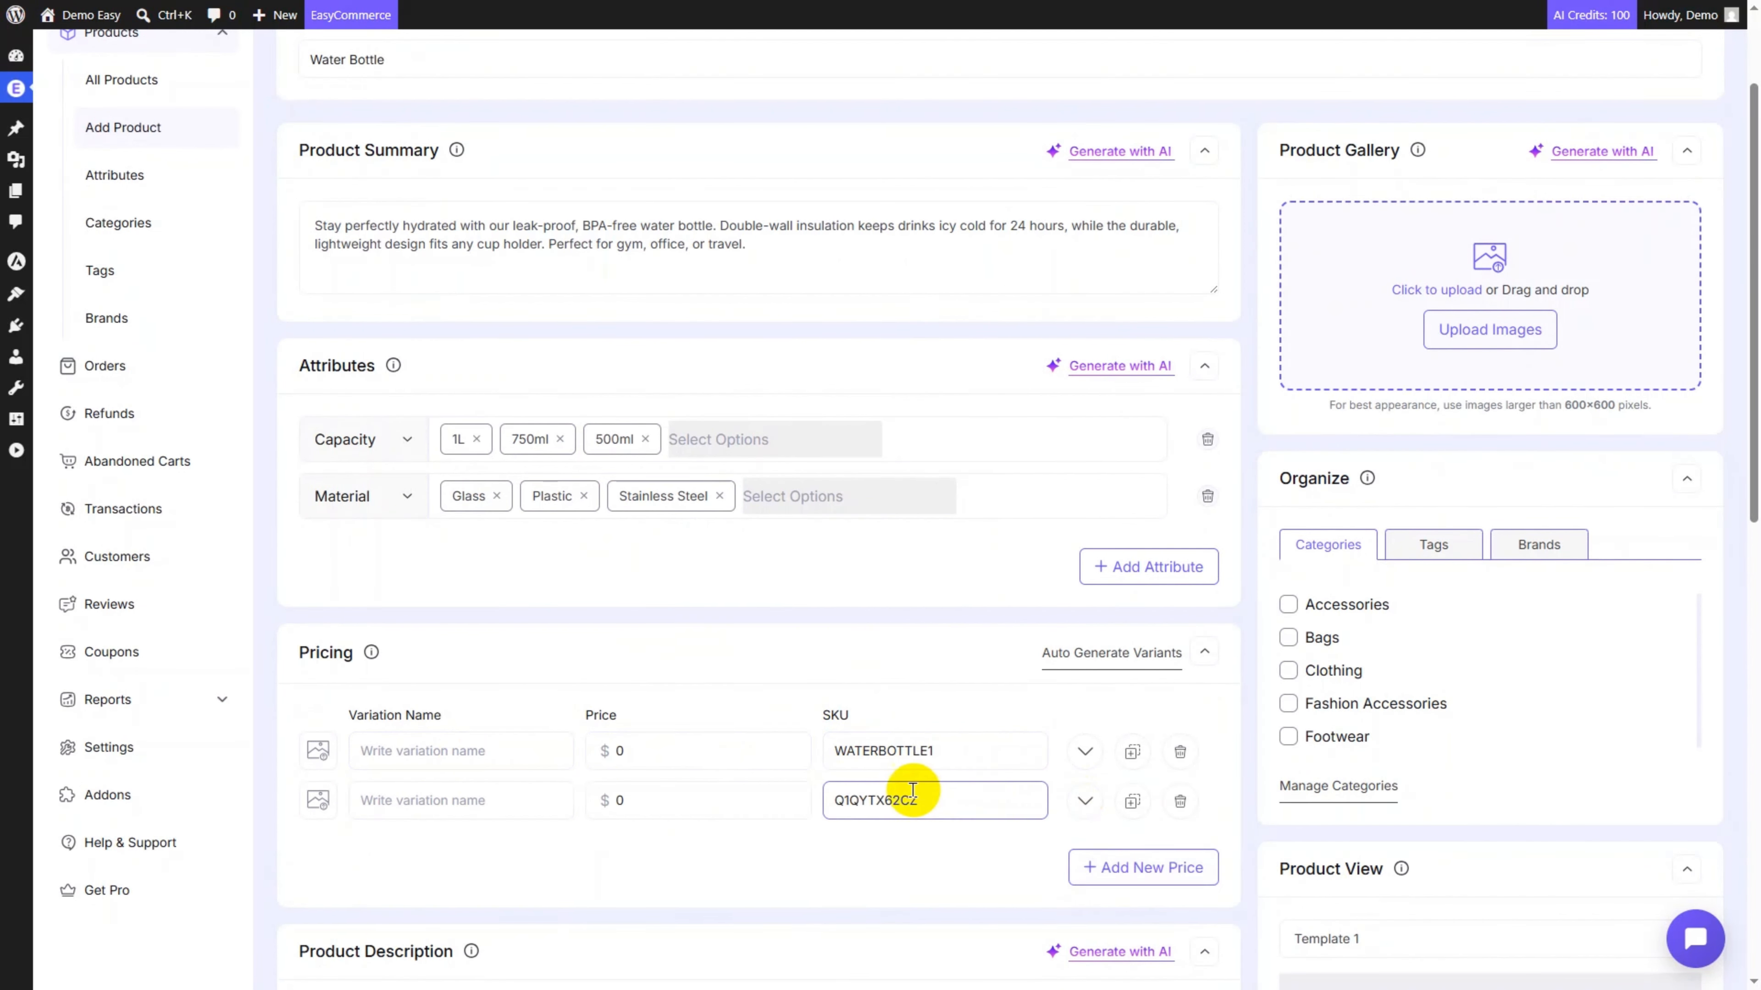
click(688, 794)
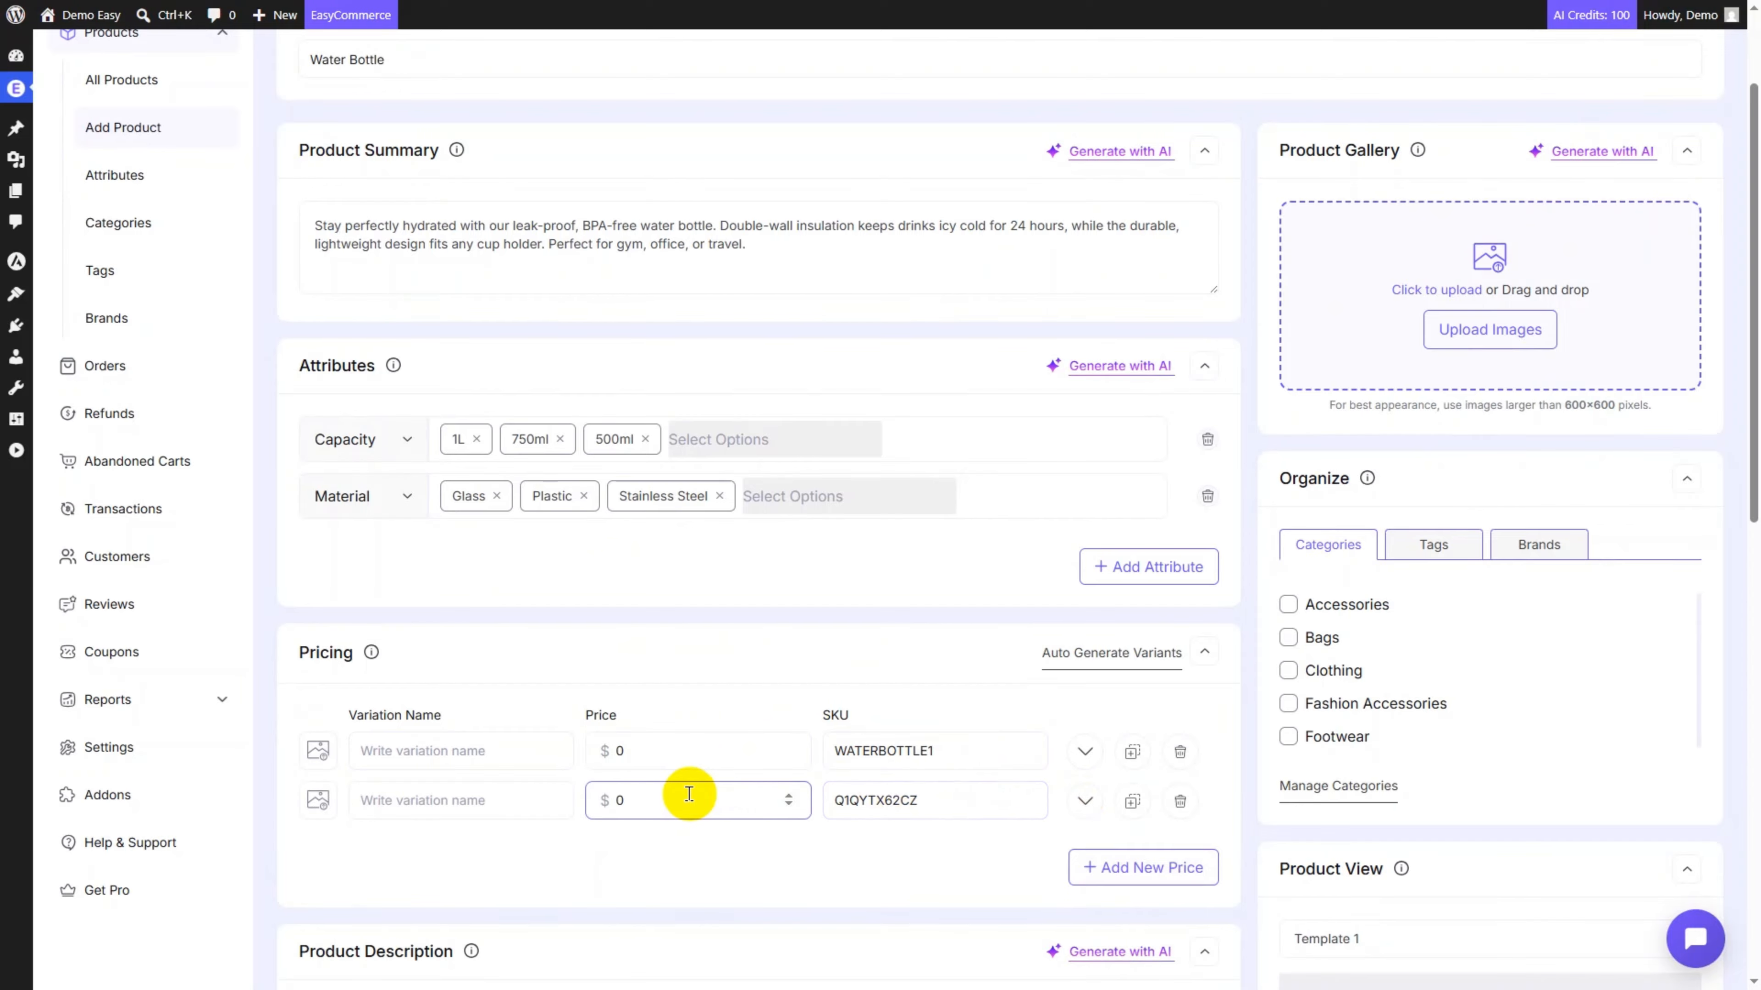
- Auto-generate the price variants from the Capacity and Material attributes, replacing the existing variants
scroll(691, 789, down, 2)
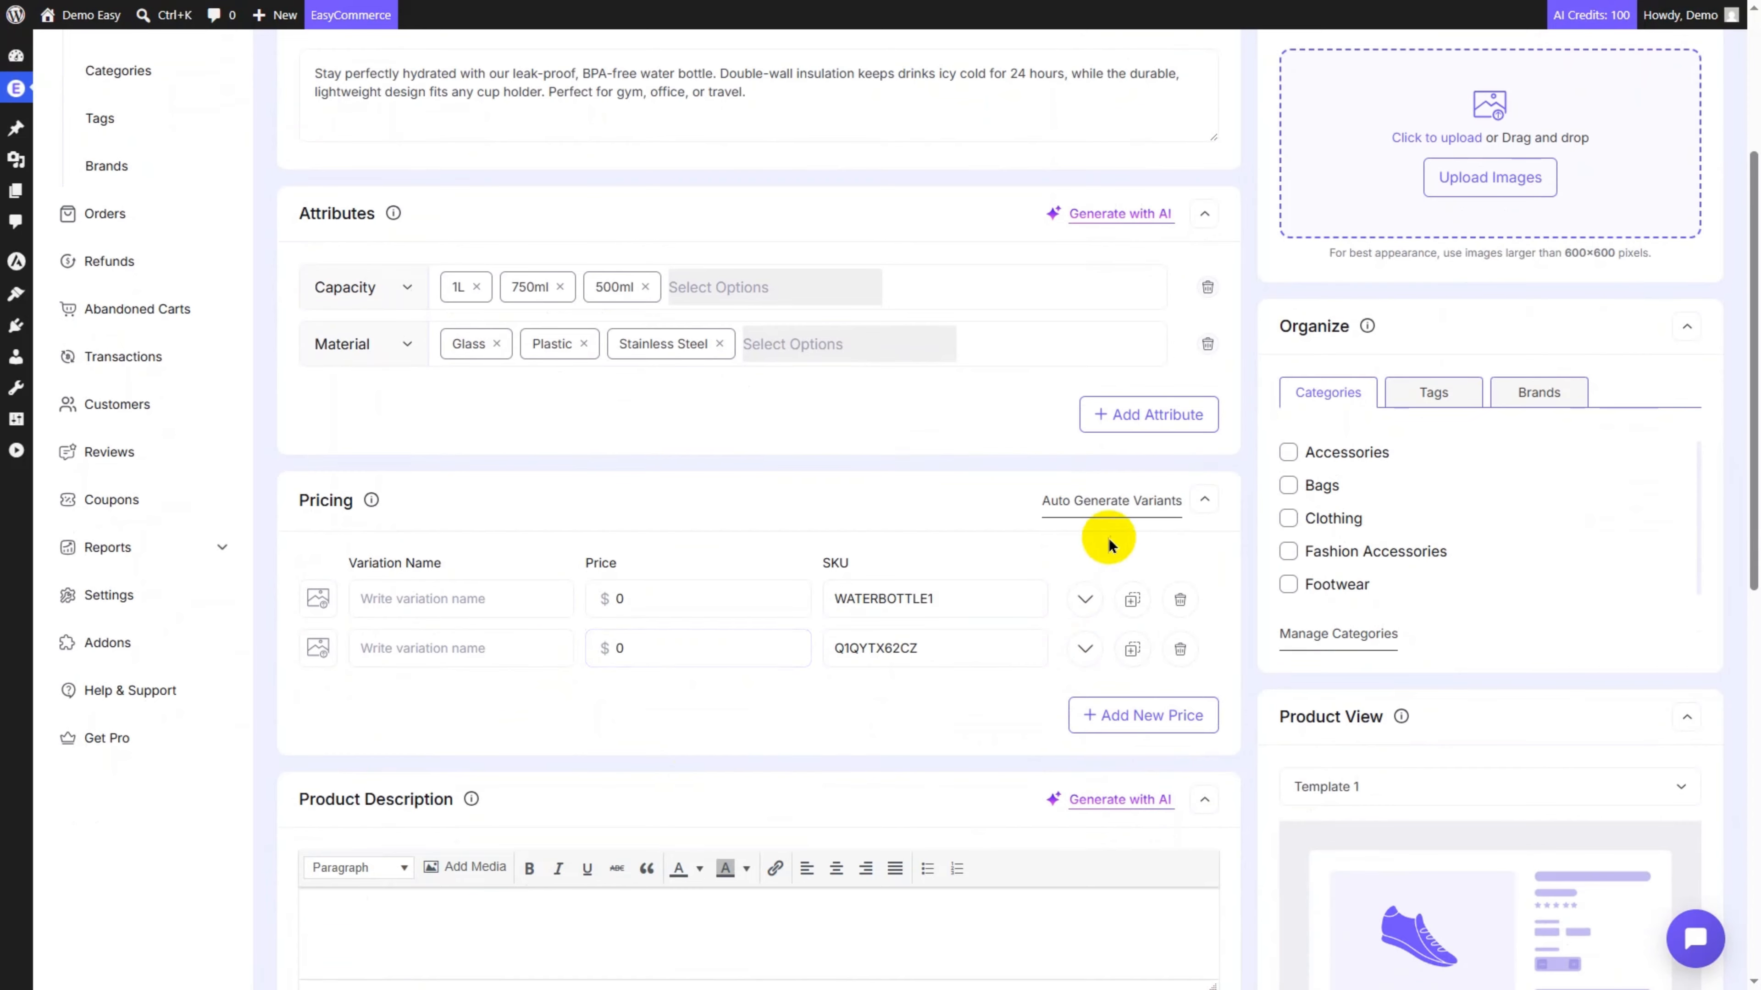
click(1109, 501)
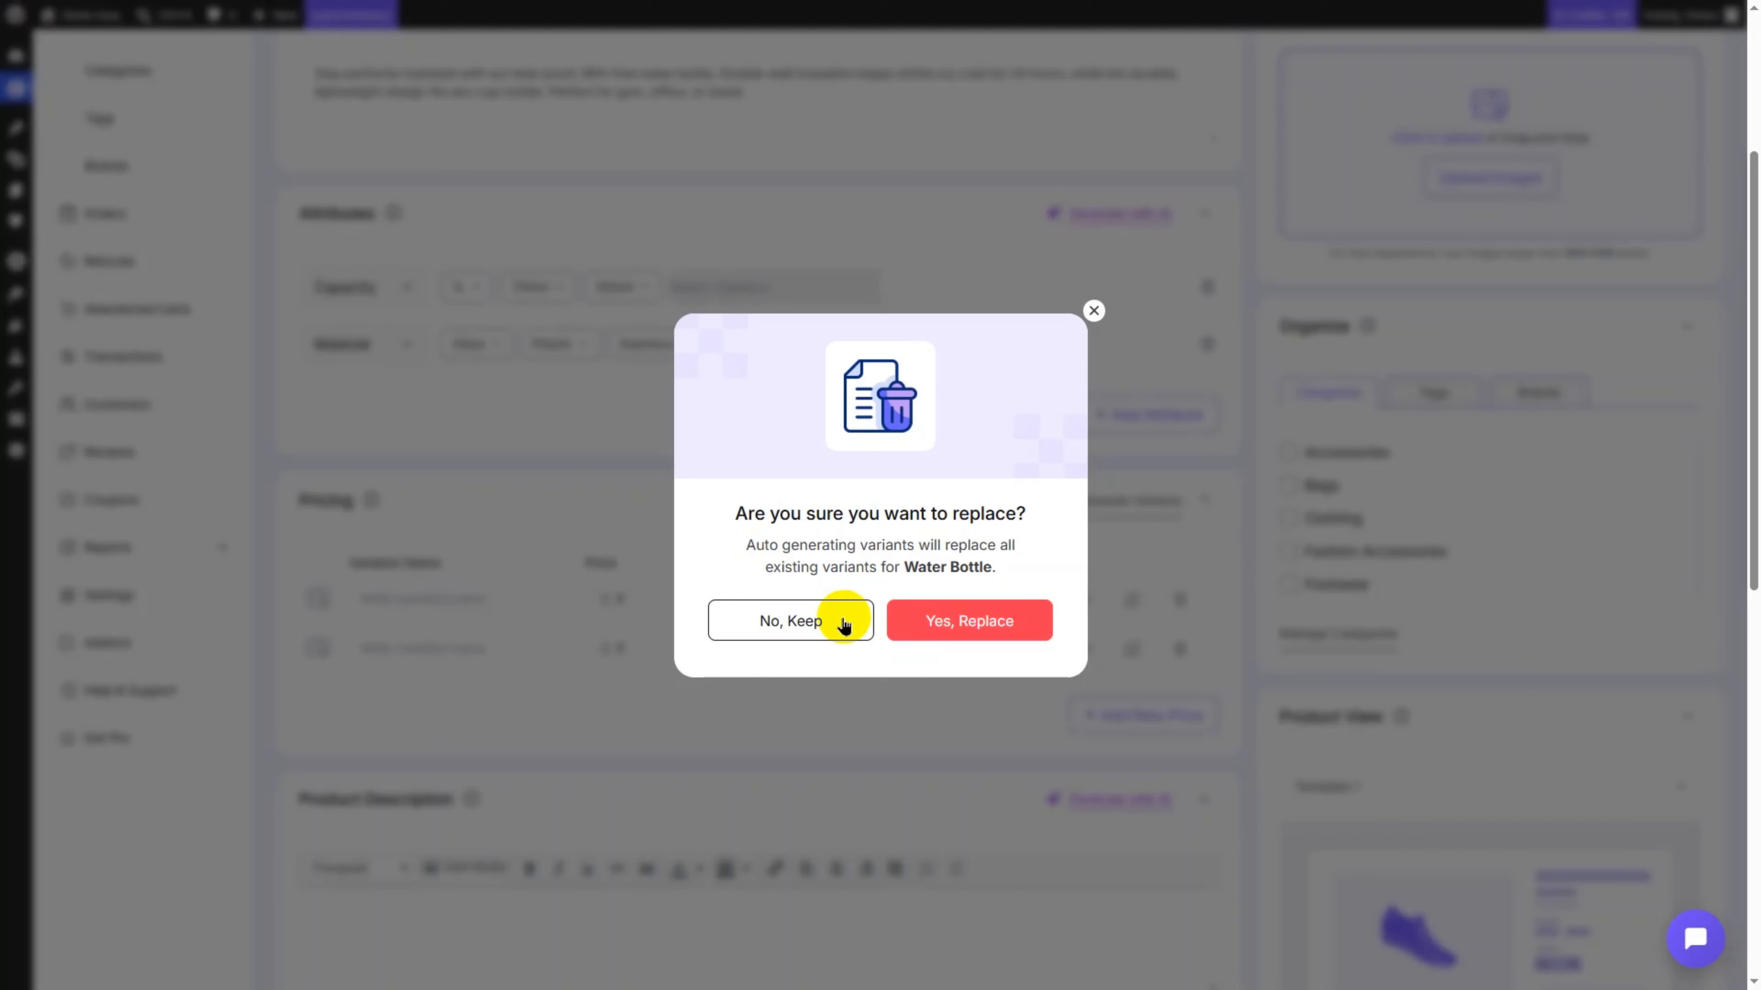
click(920, 623)
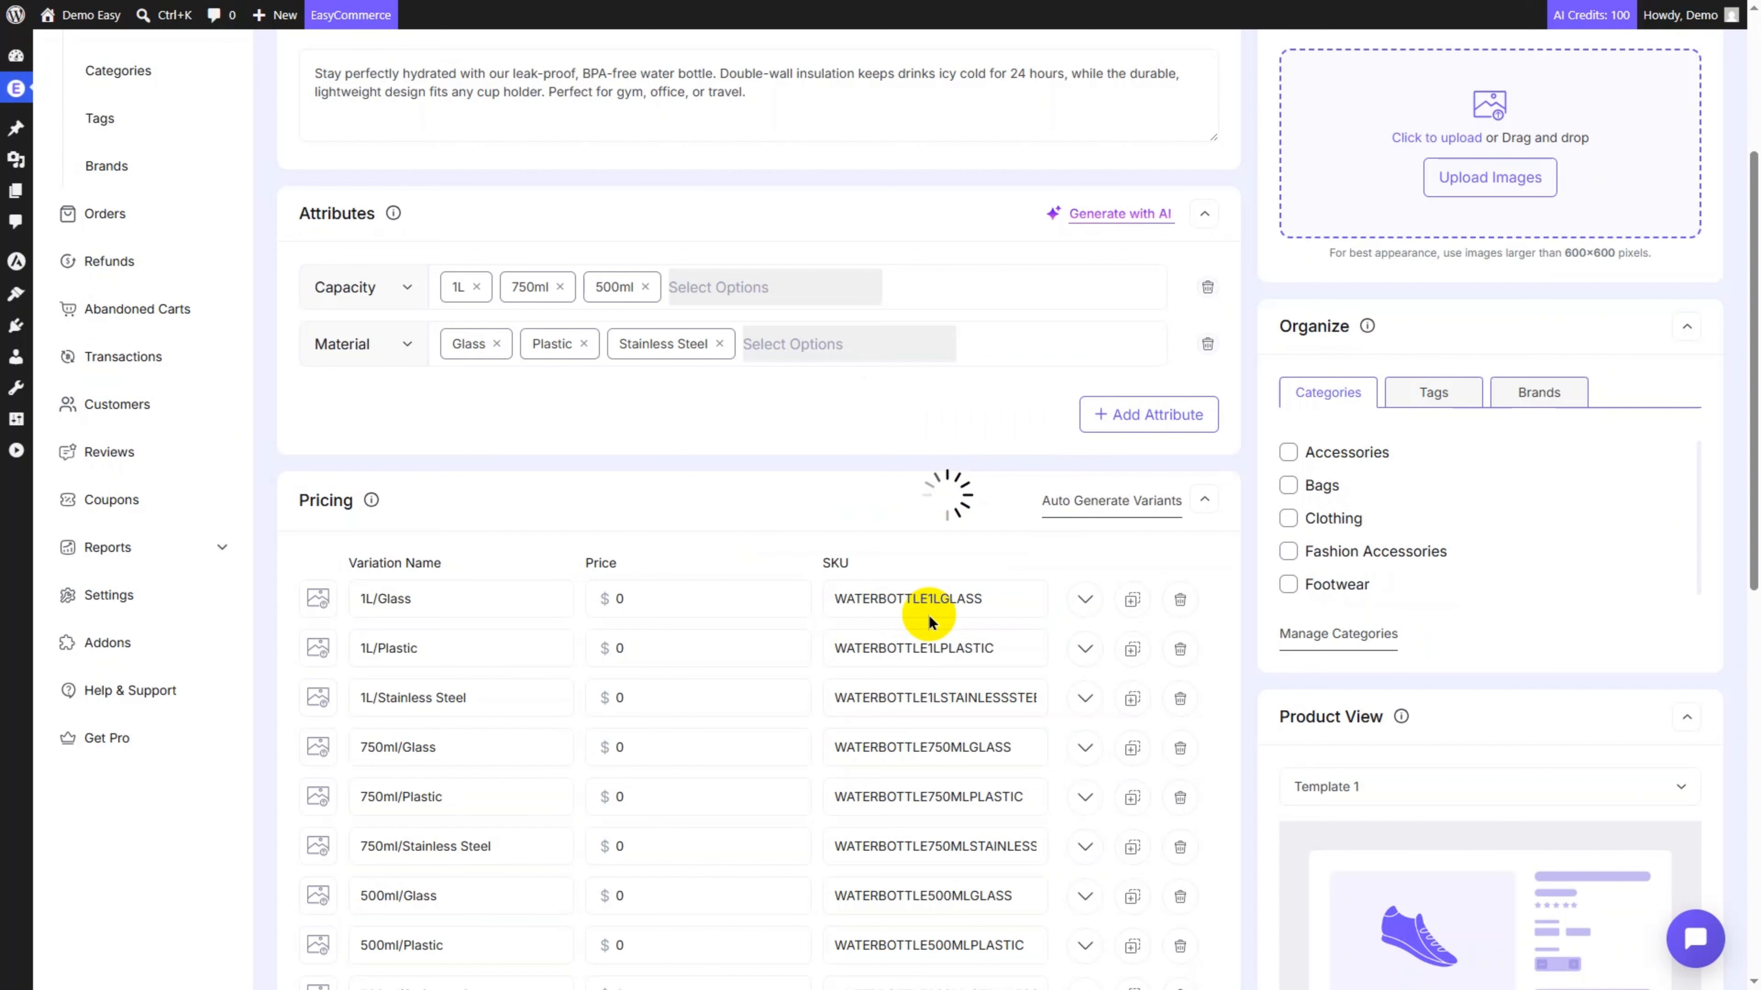
click(928, 614)
- Set the price of the 1L/Glass variation to 100
scroll(931, 610, down, 2)
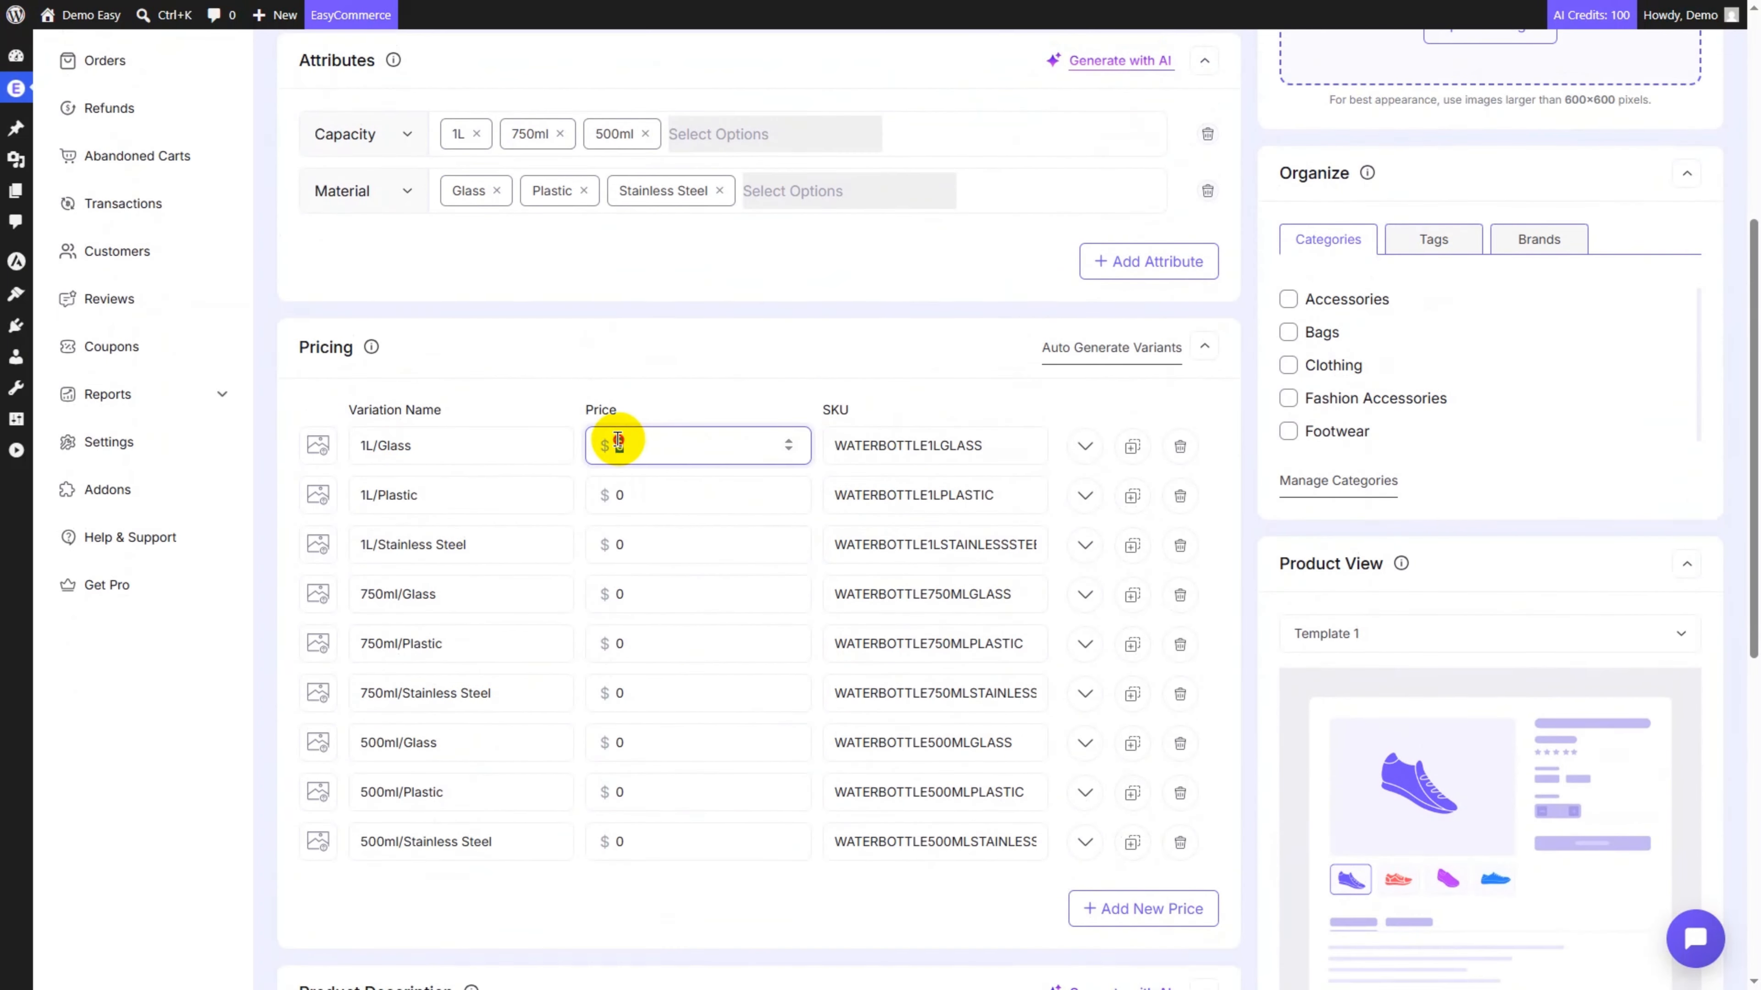
double_click(617, 444)
text(1)
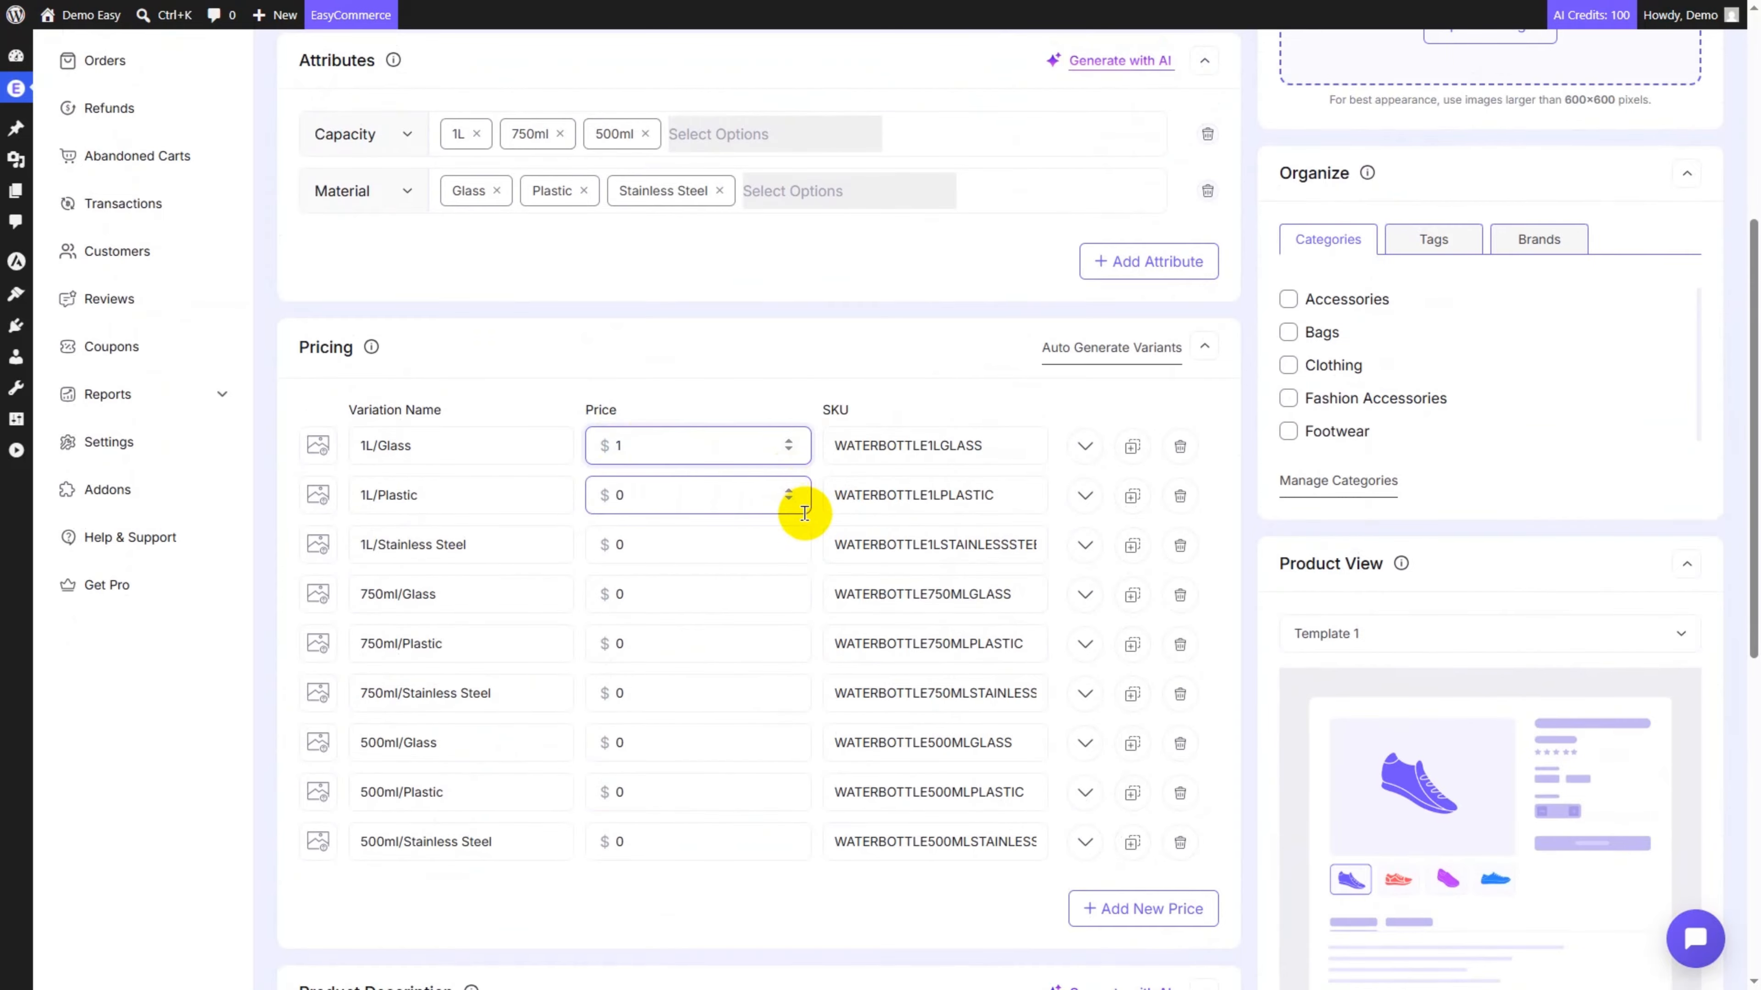
text(00)
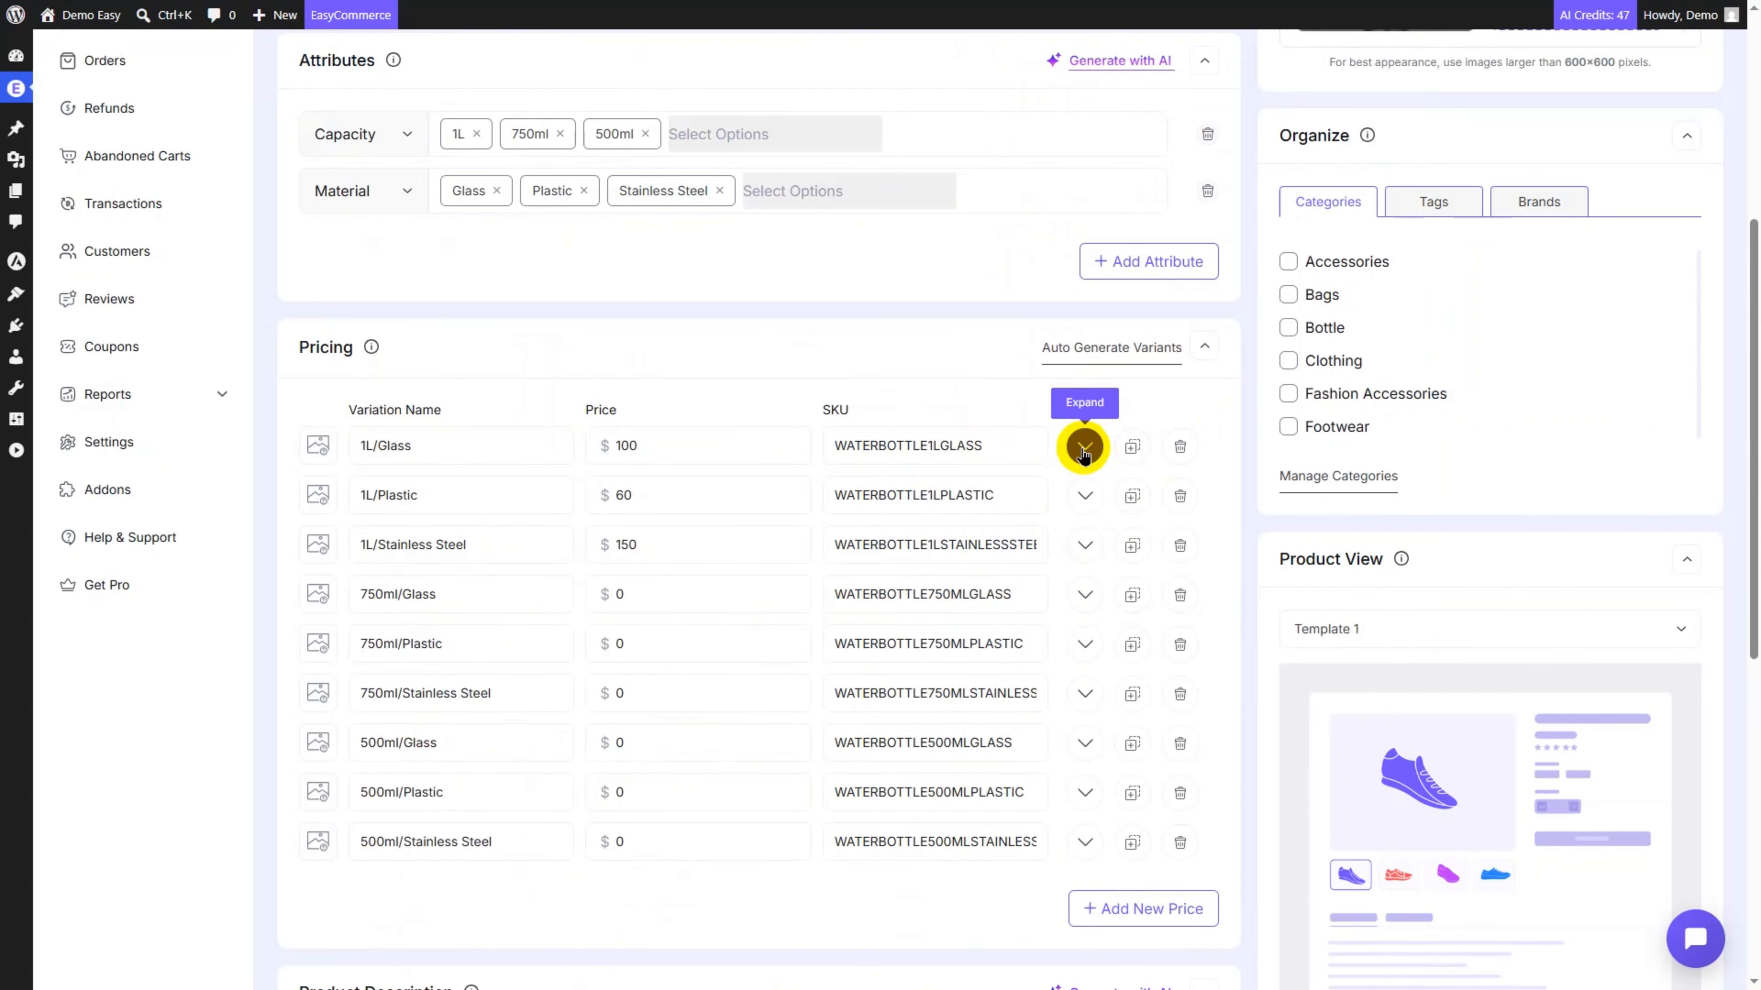
- Expand the 1L/Glass variation, make it a physical product and set its Capacity attribute to 750ml
click(1084, 448)
scroll(853, 177, down, 4)
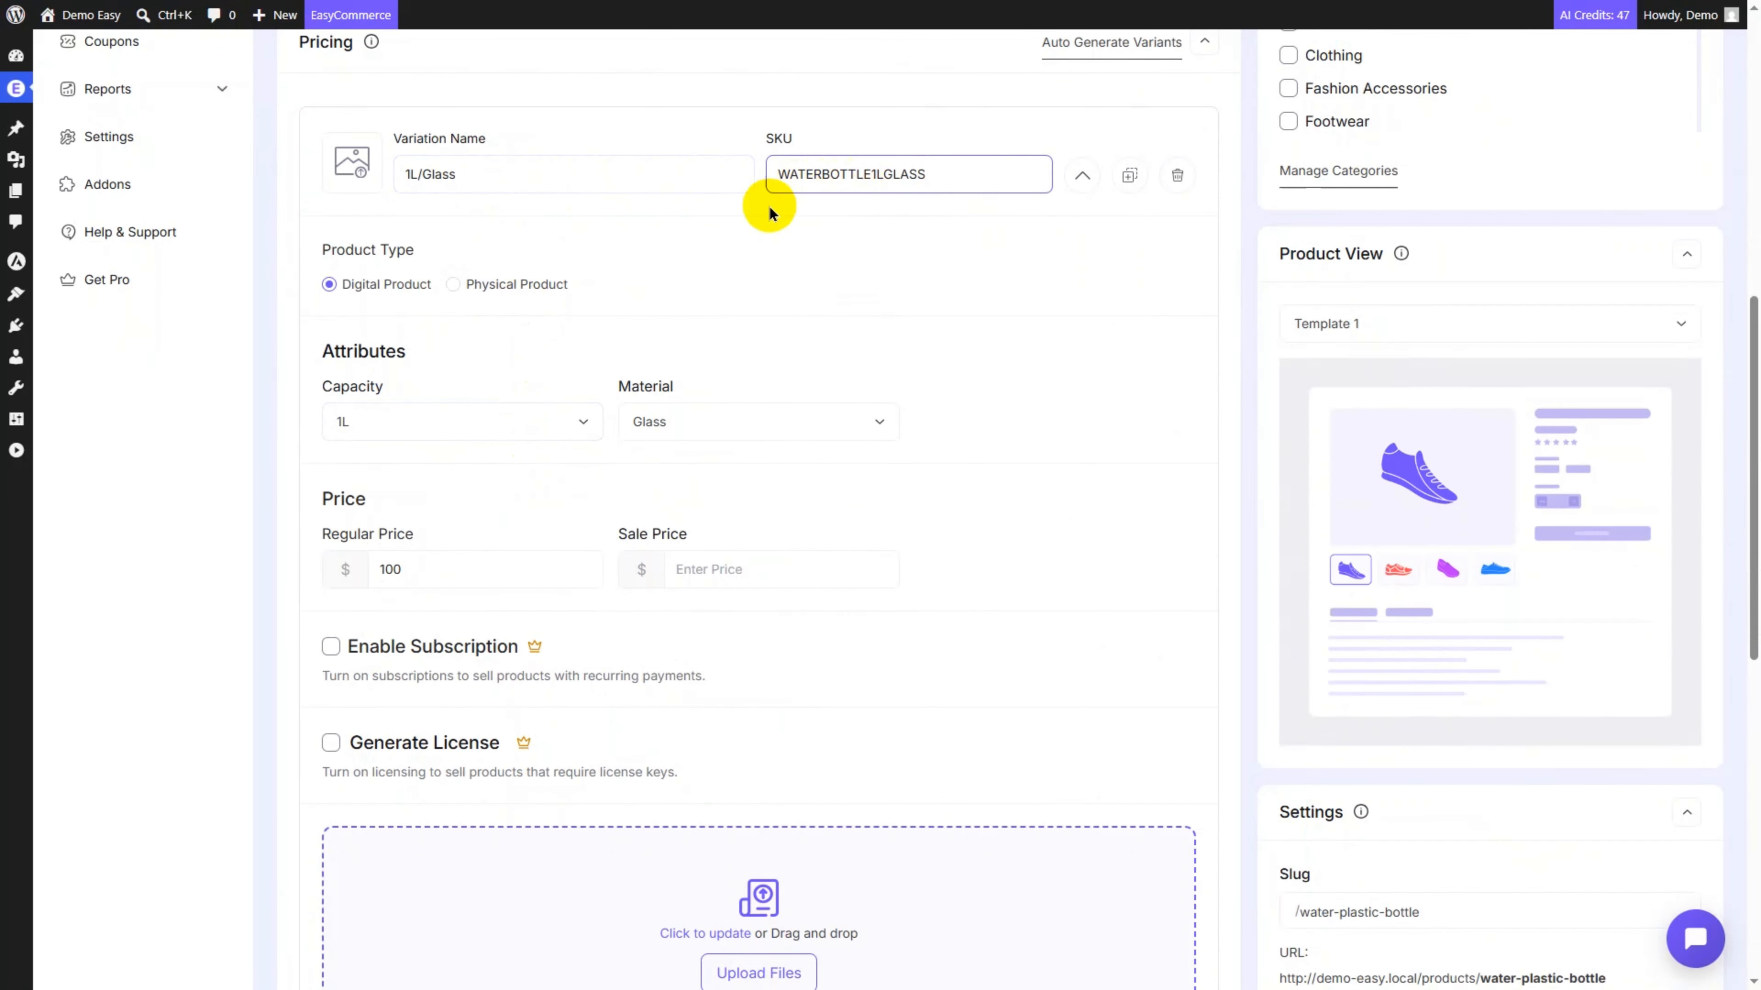
click(472, 284)
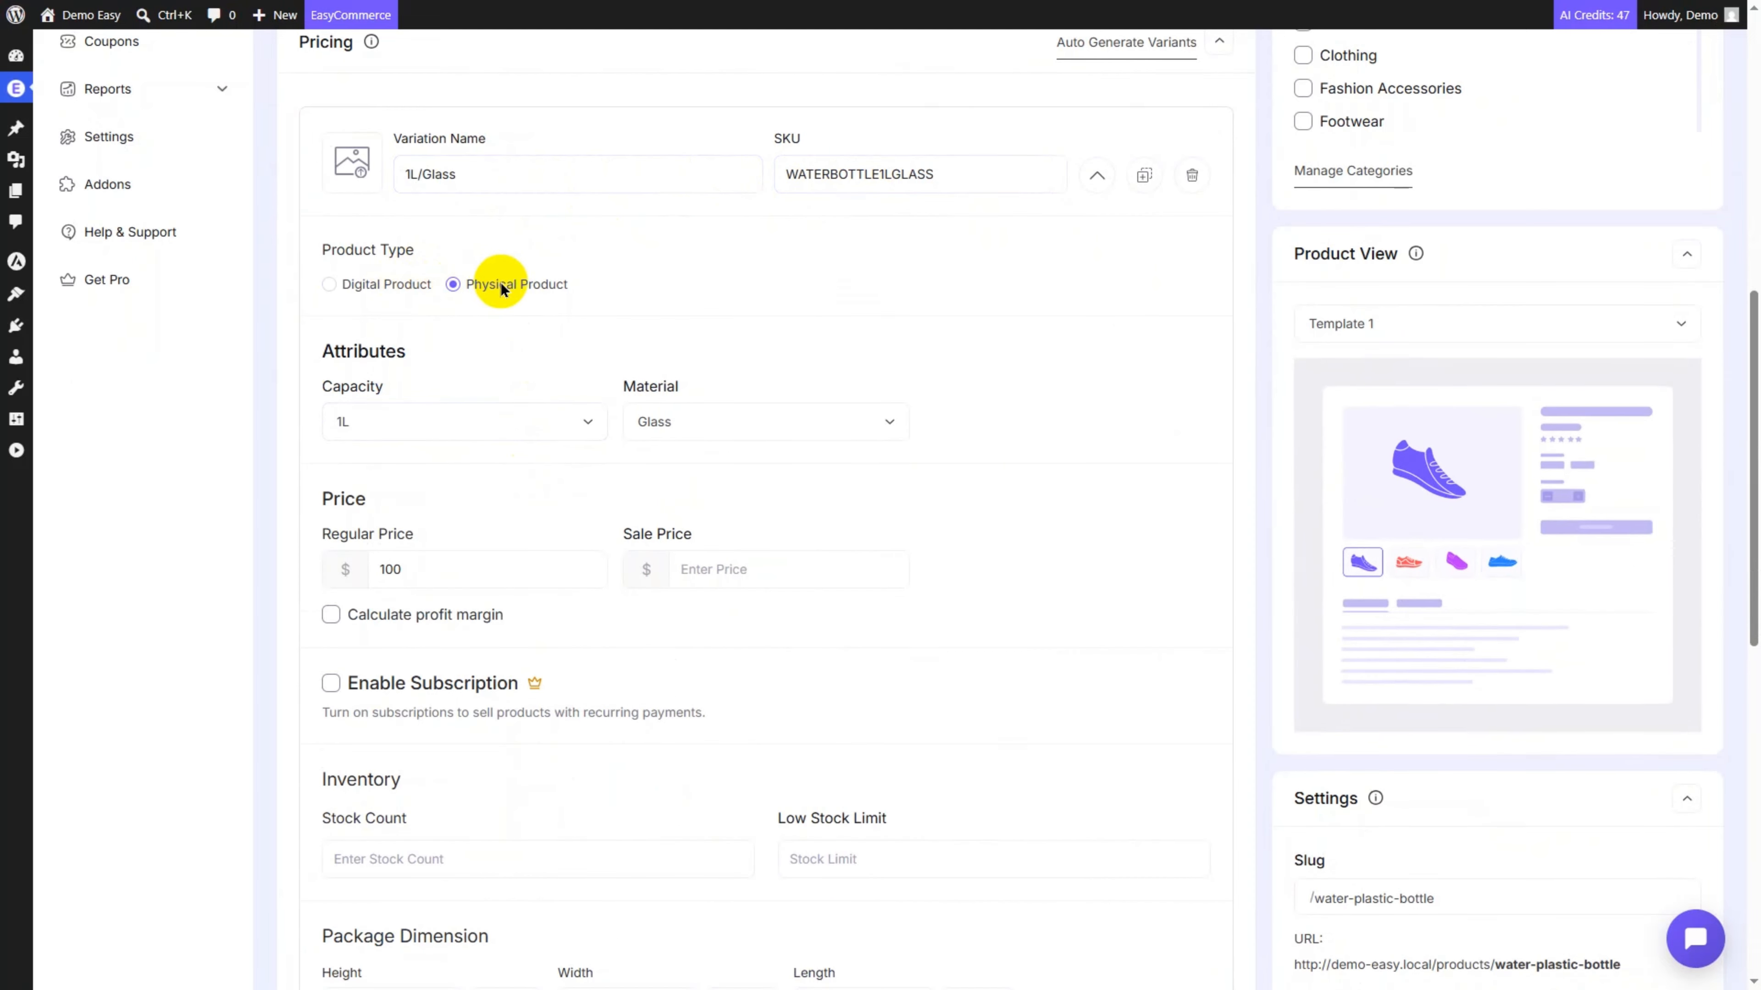
scroll(480, 393, down, 3)
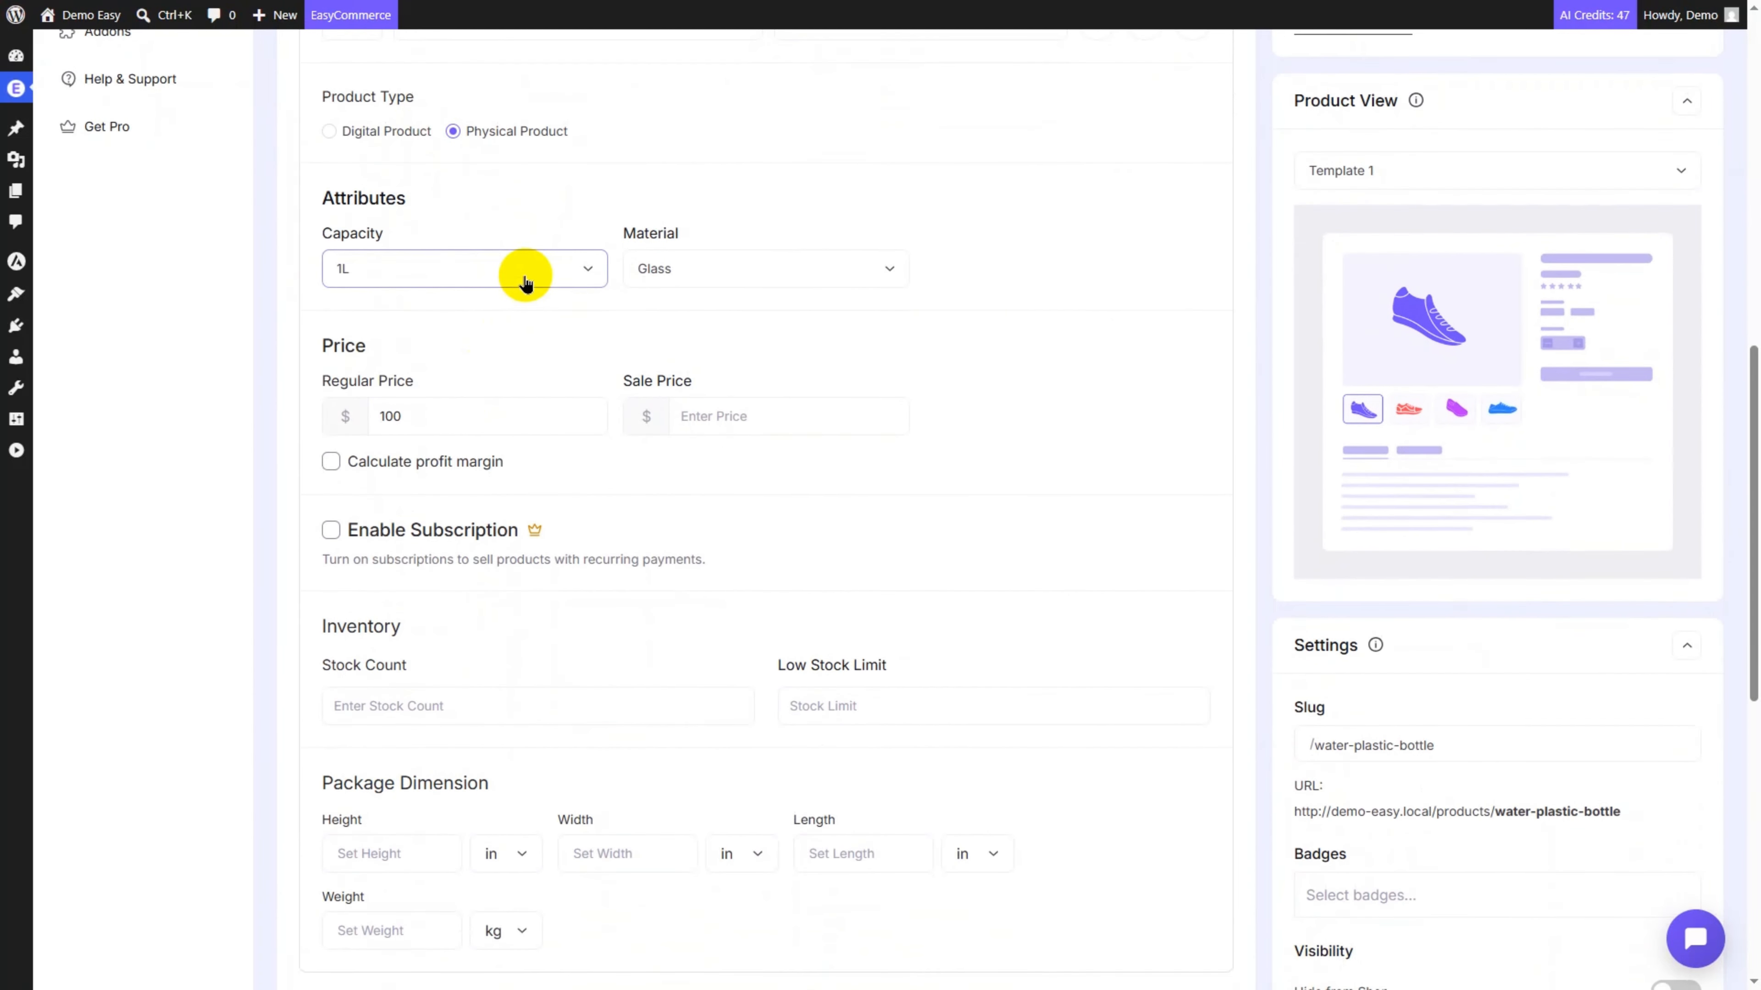
click(555, 270)
click(475, 351)
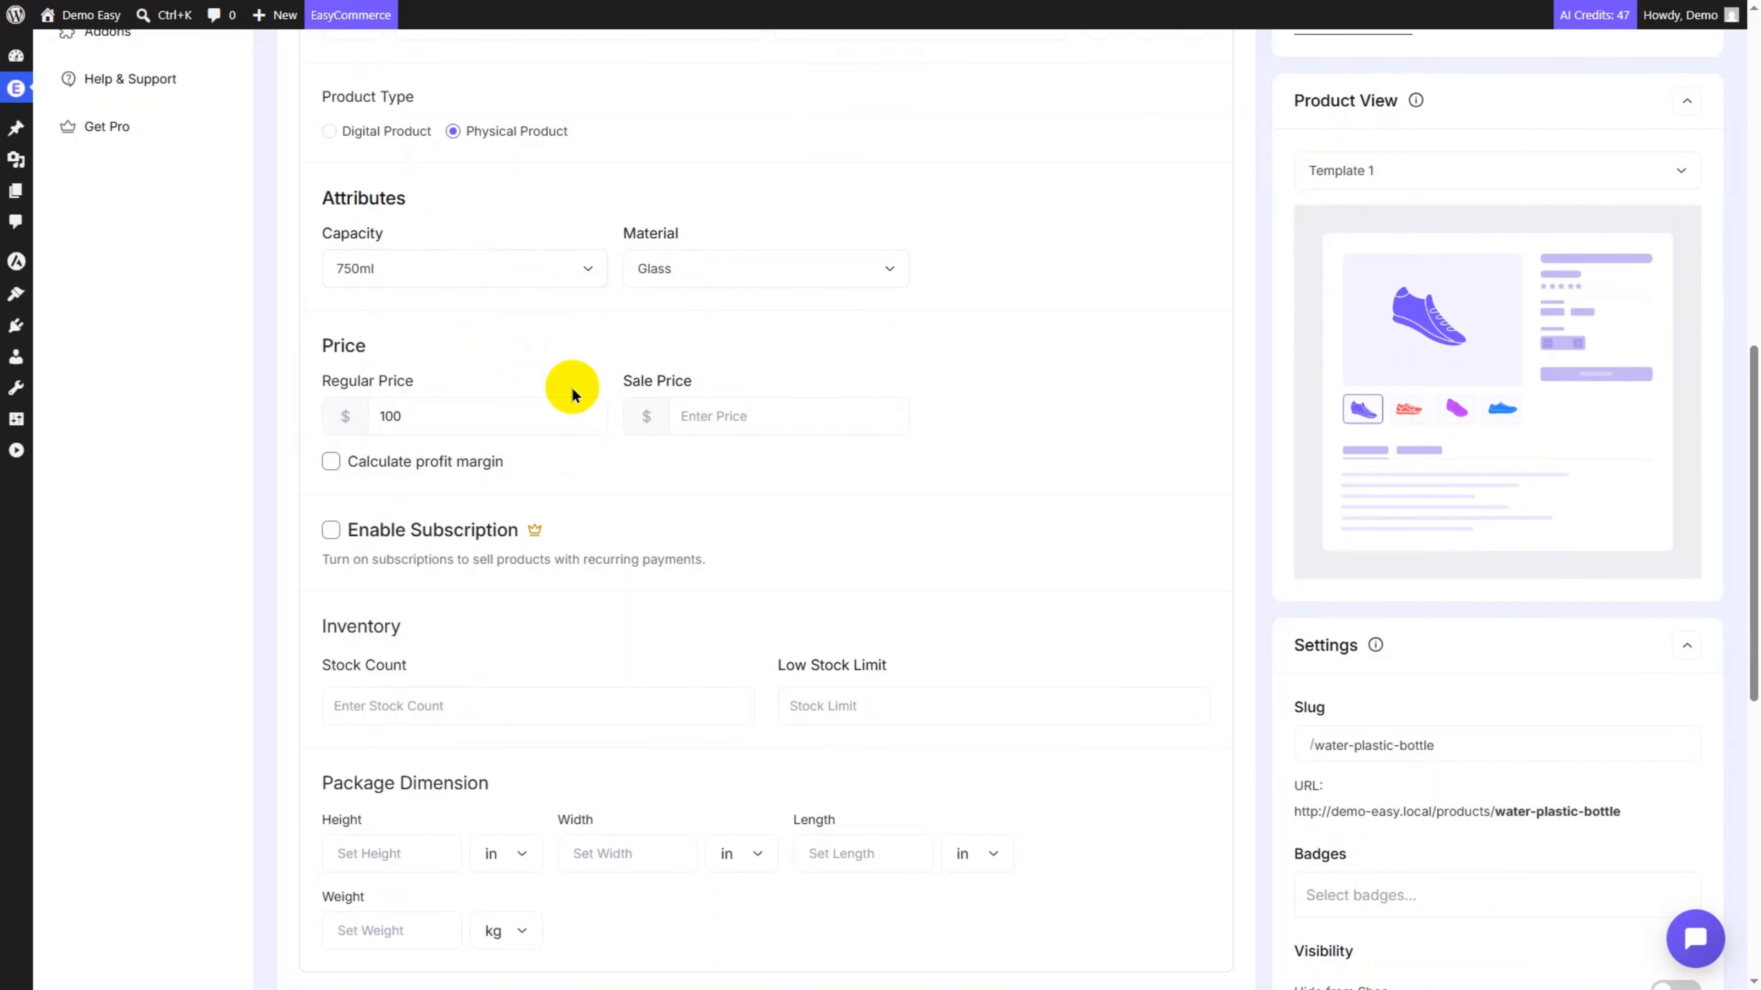
- Set the expanded variation's sale price to 70 and enable profit margin calculation with a cost of goods of 50
scroll(573, 402, down, 3)
click(437, 267)
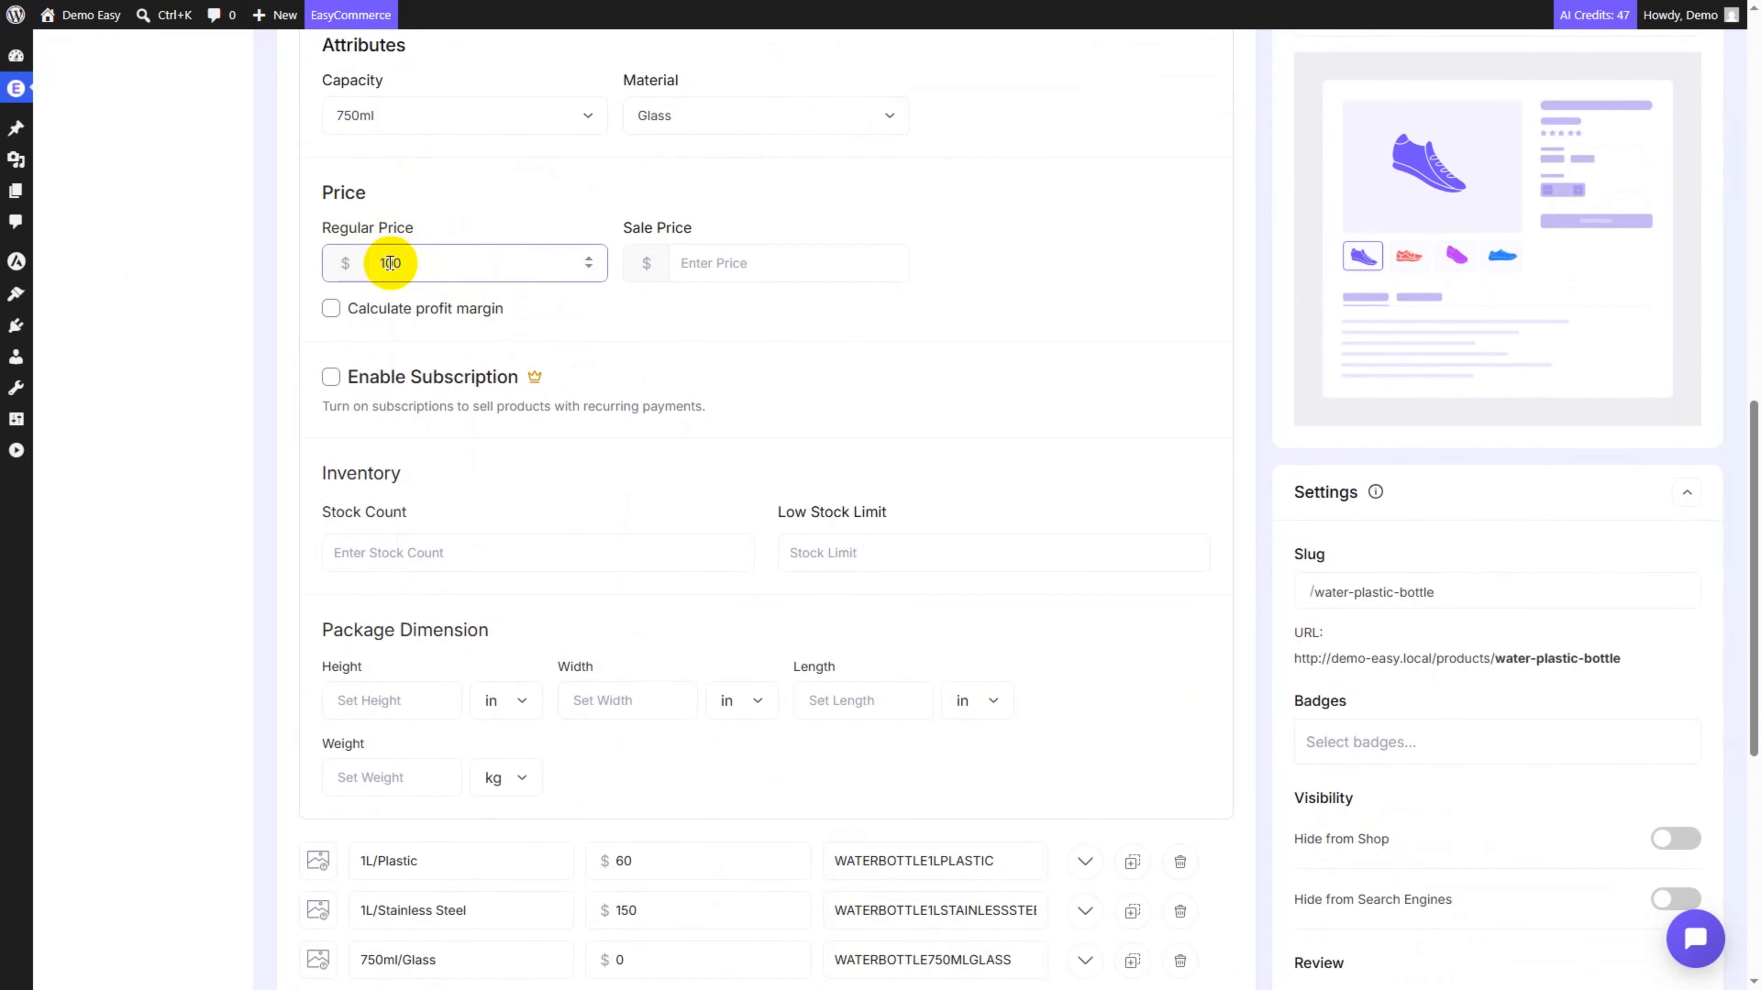
click(711, 267)
text(70)
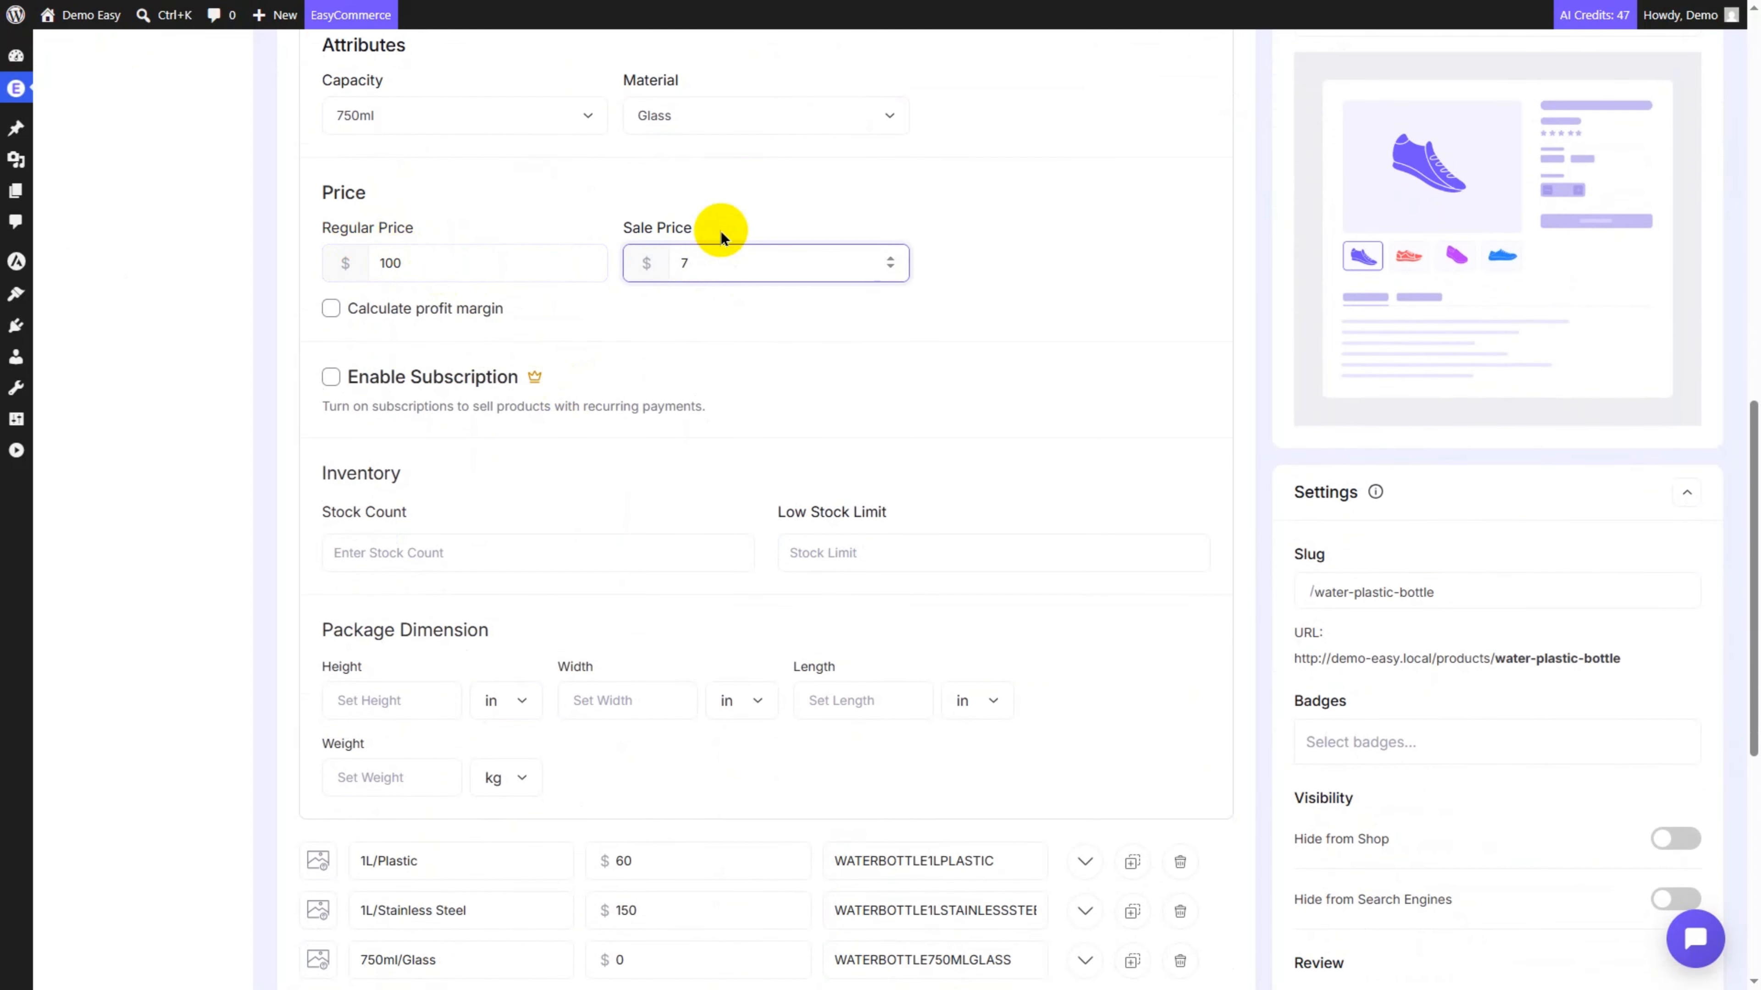
click(386, 311)
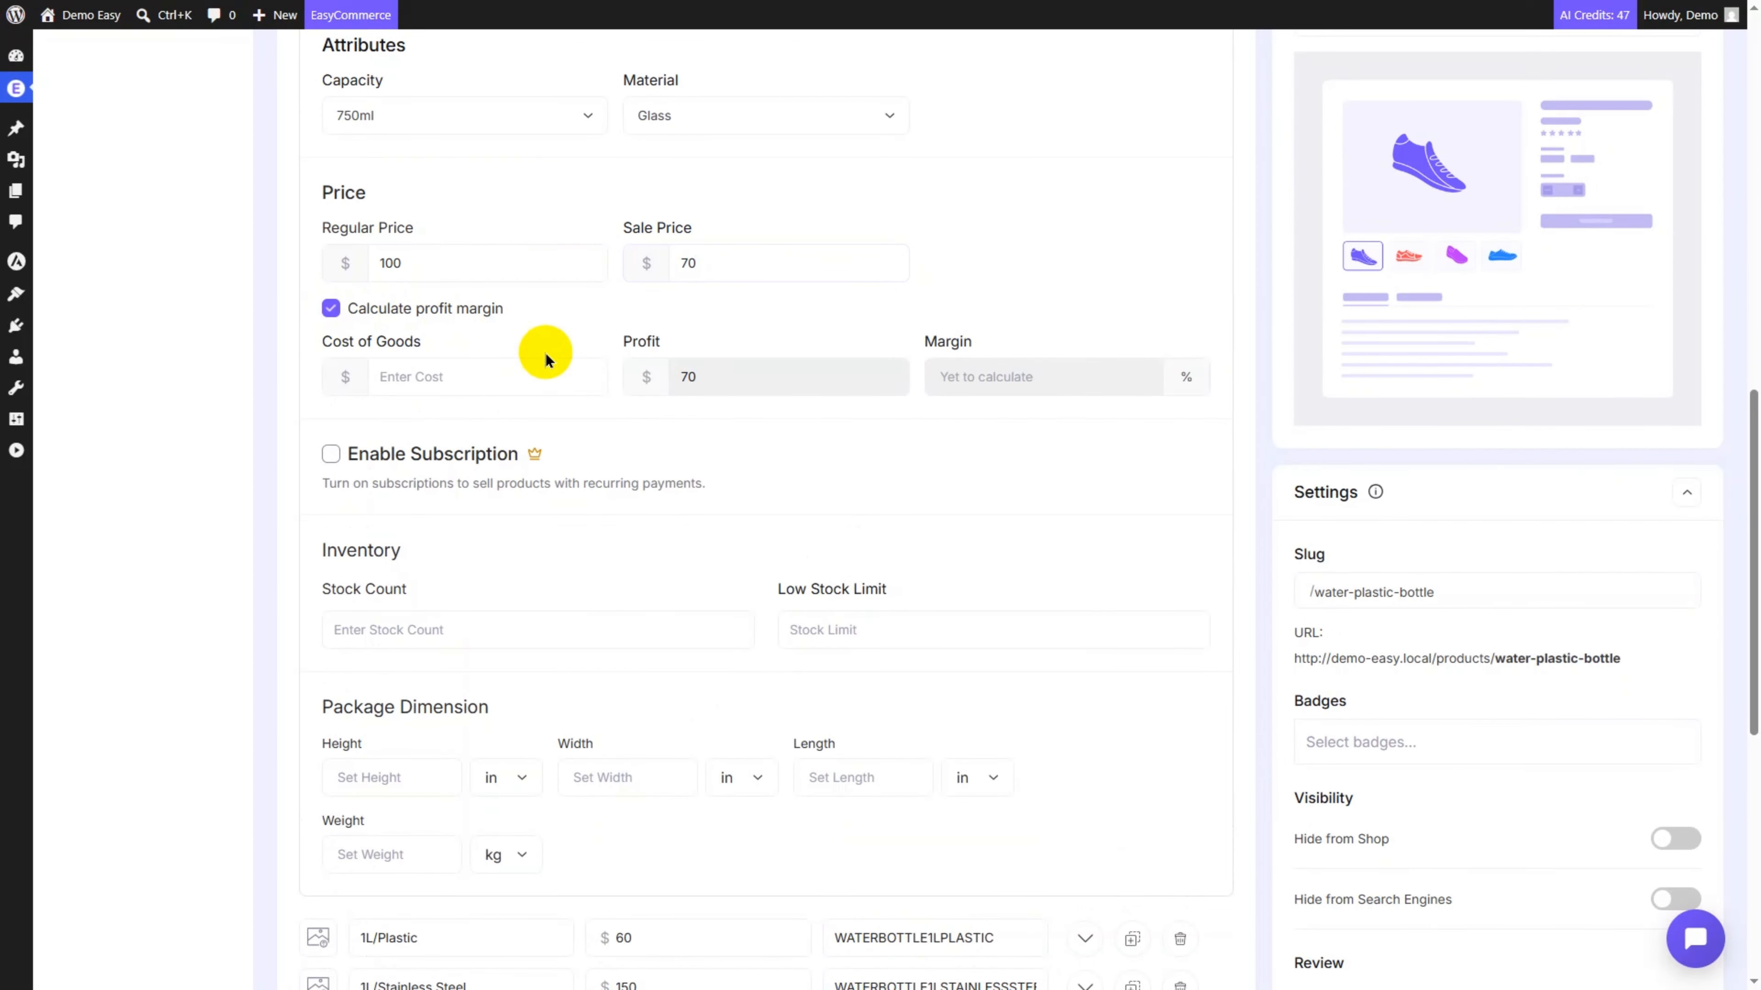
click(492, 375)
text(50)
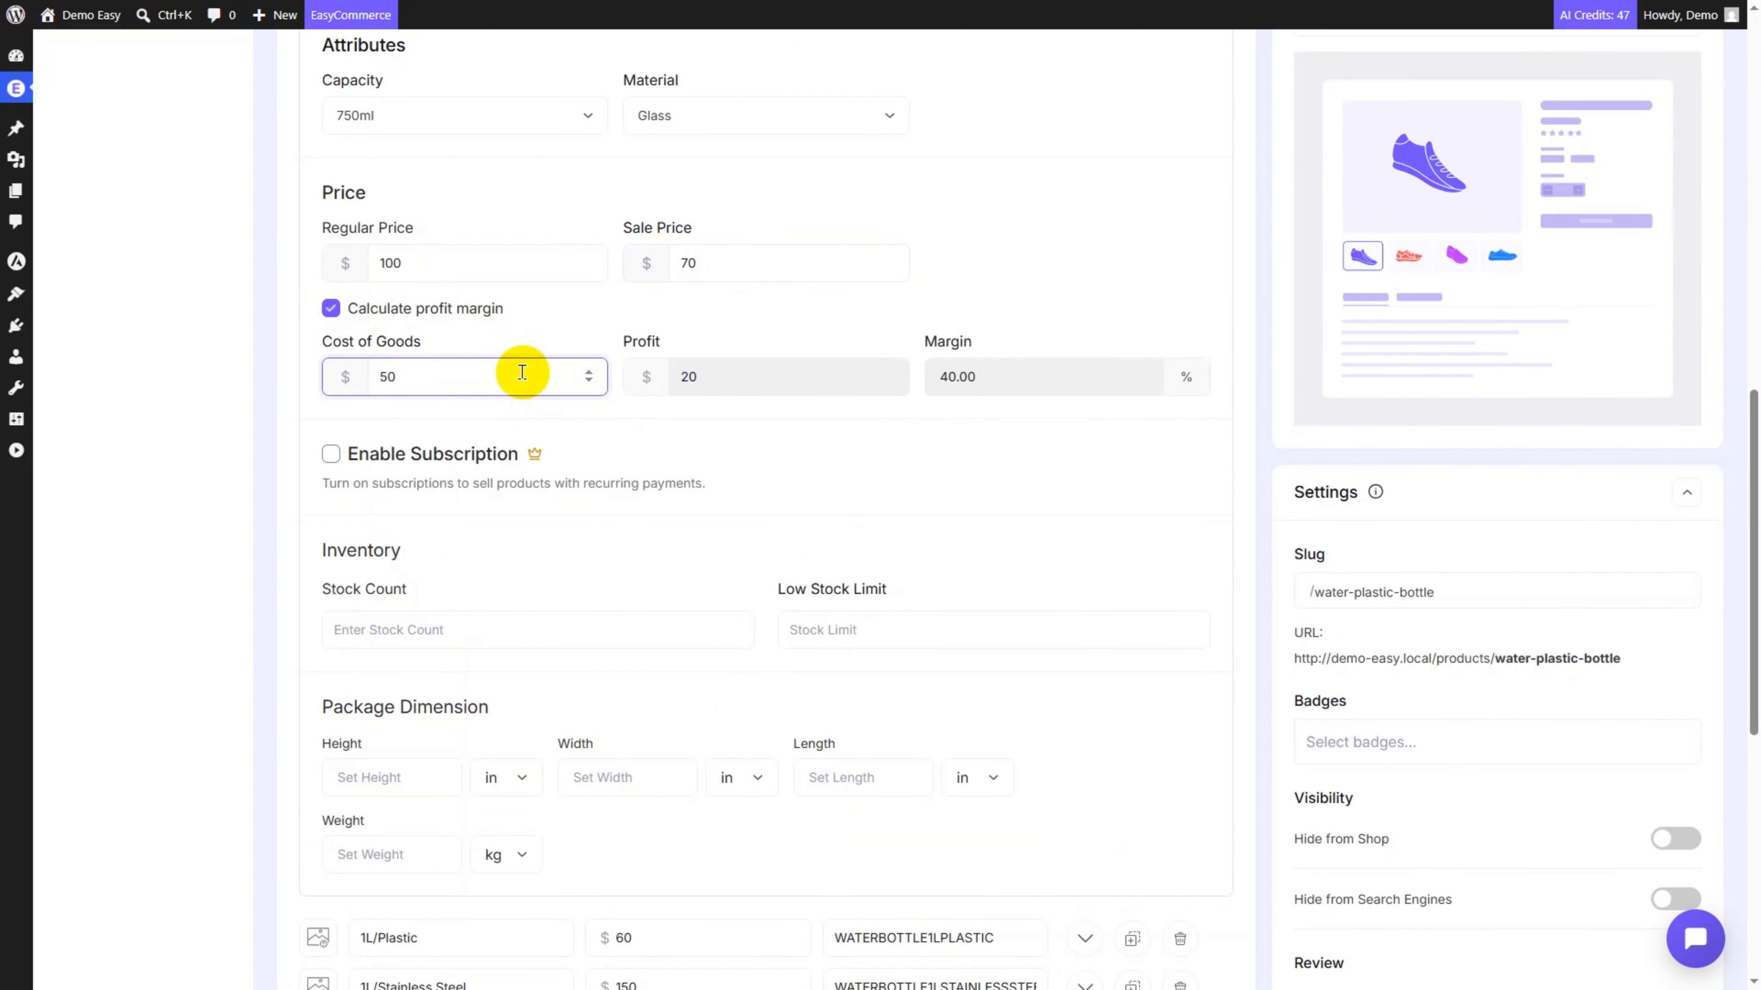
- Set the variation's stock count to 30 and its low stock limit to 5
scroll(693, 387, down, 3)
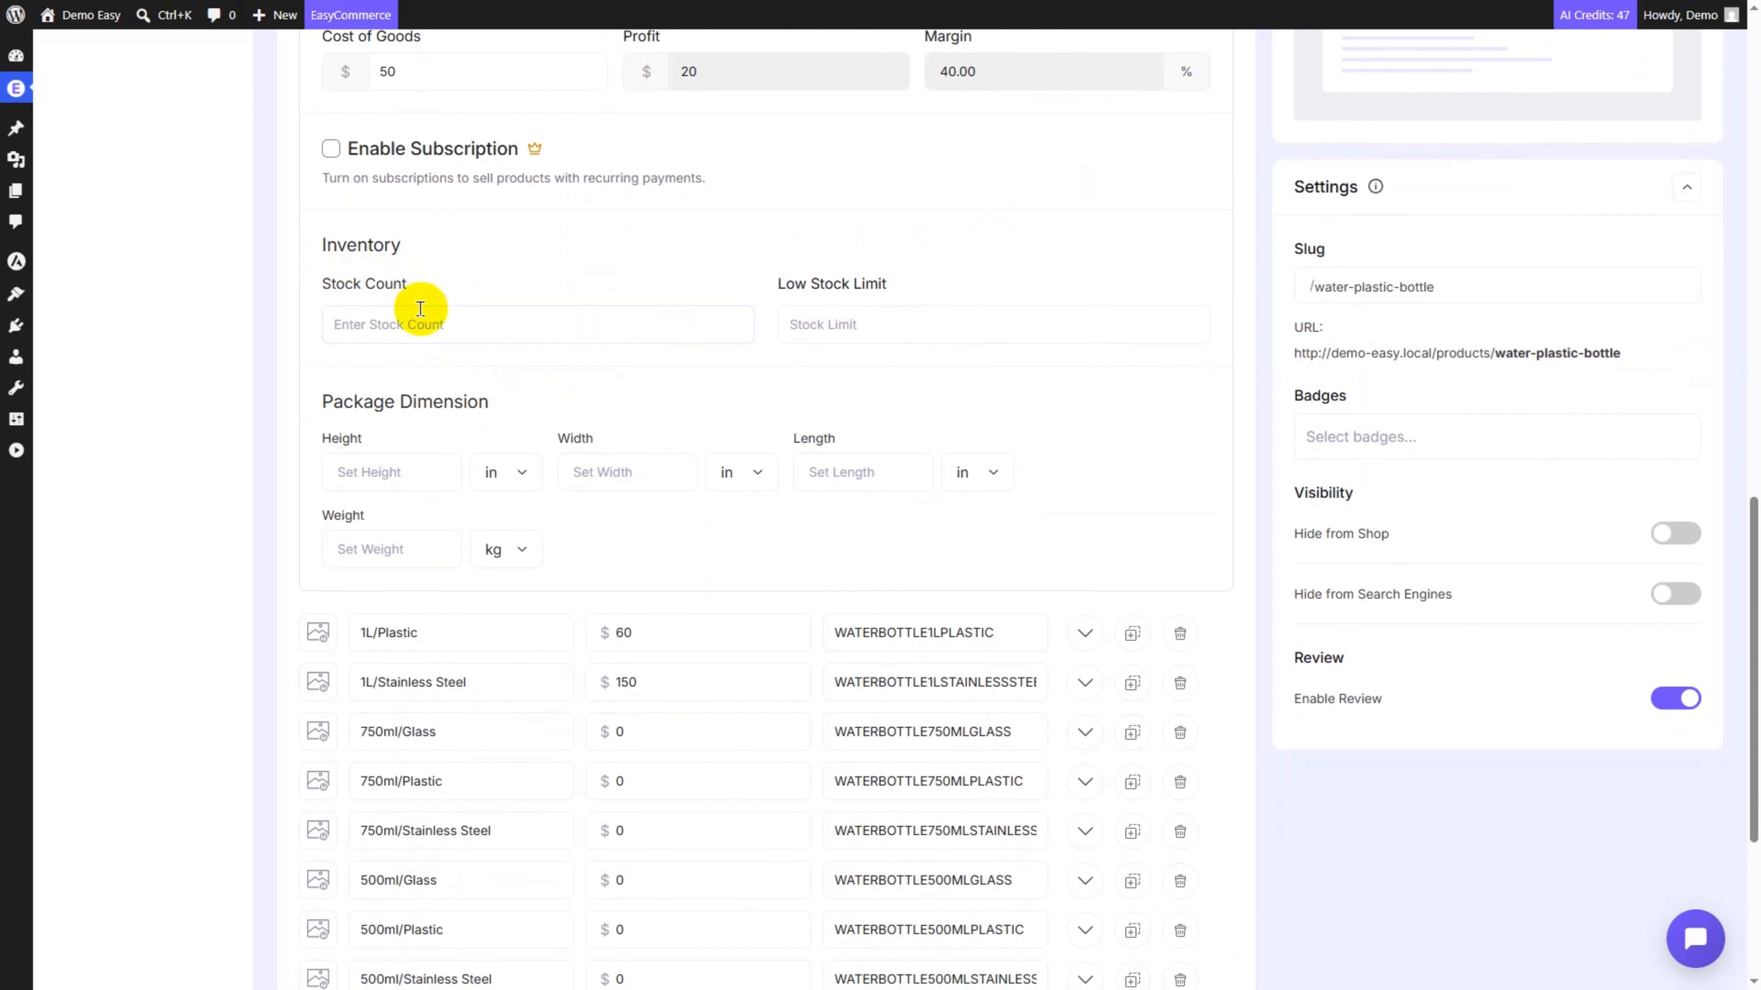
click(406, 321)
text(30)
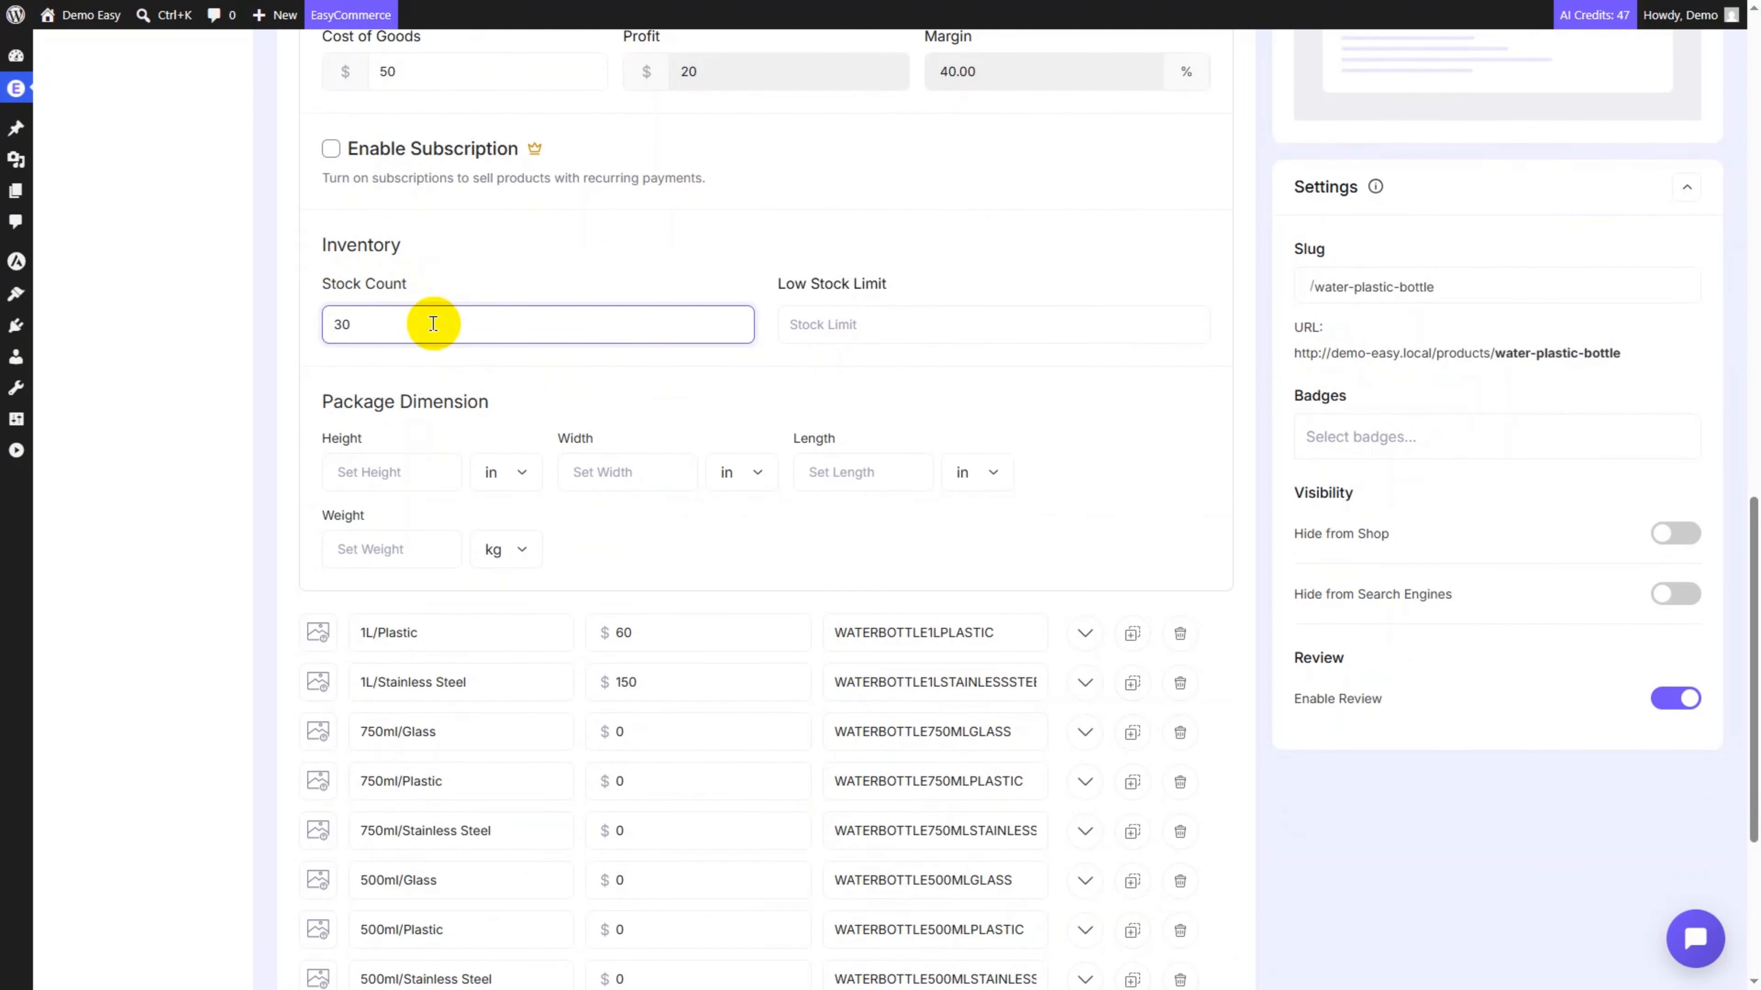
click(861, 330)
text(5)
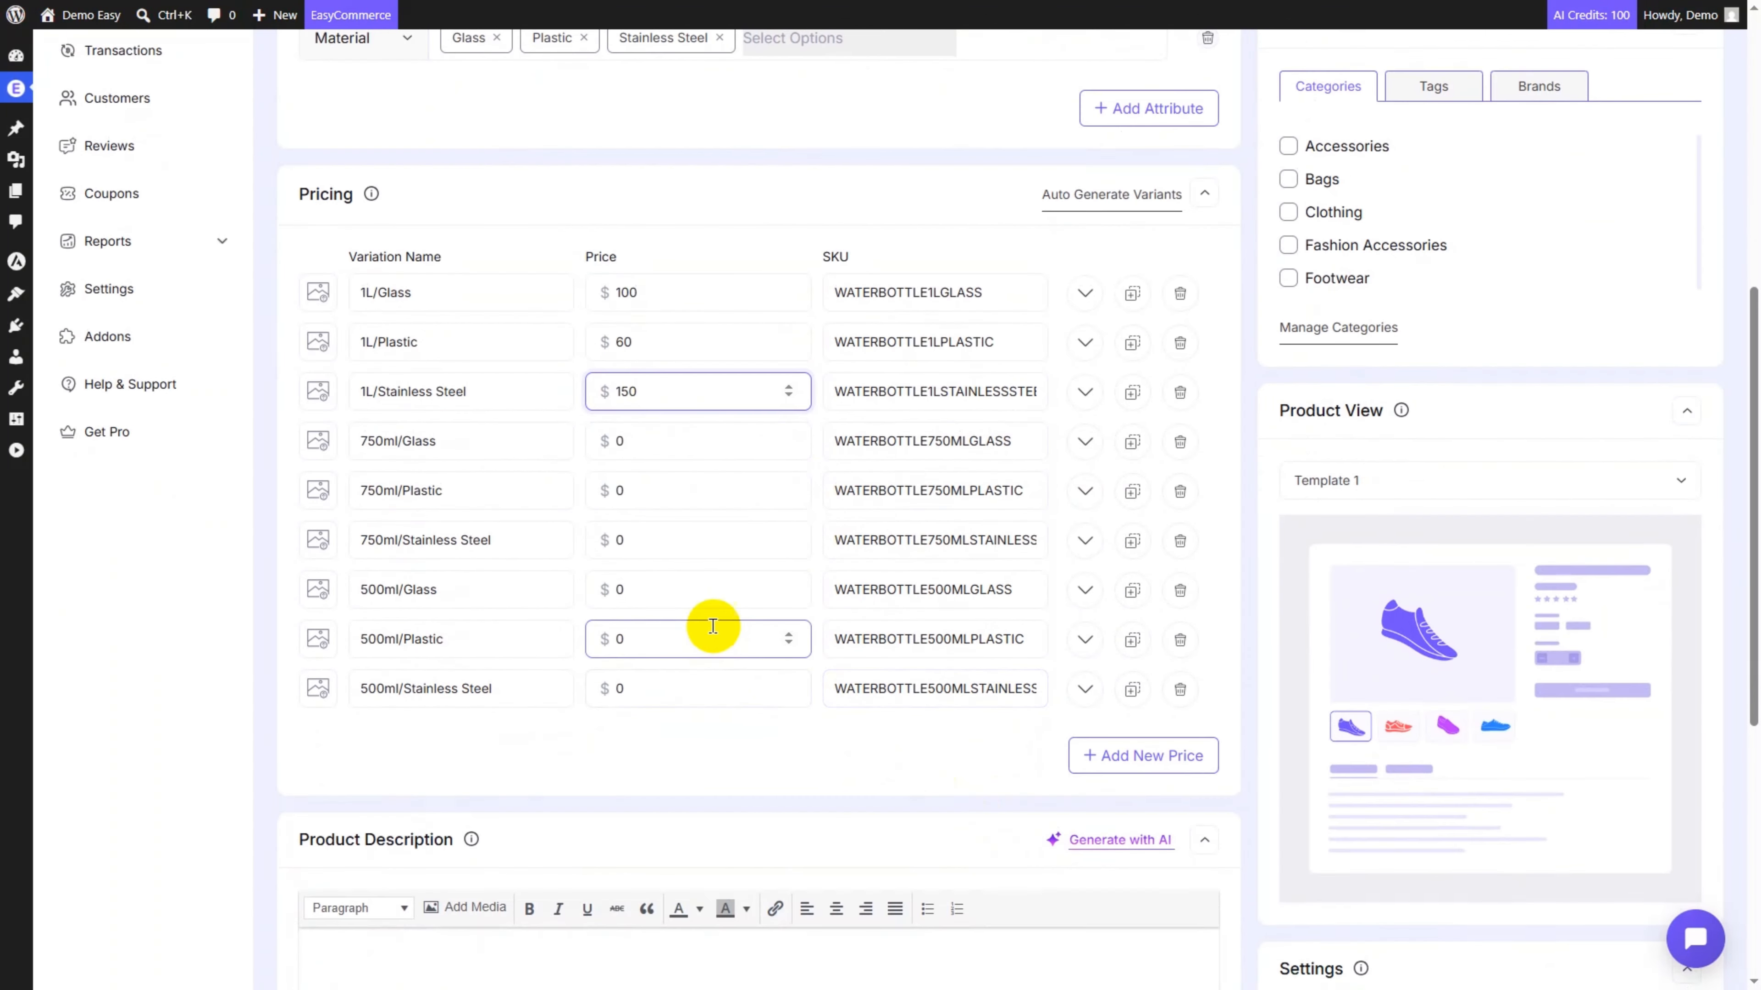
- Generate the product description with AI, using the suggested instruction for a detailed, persuasive text, and look over the result
scroll(713, 626, down, 5)
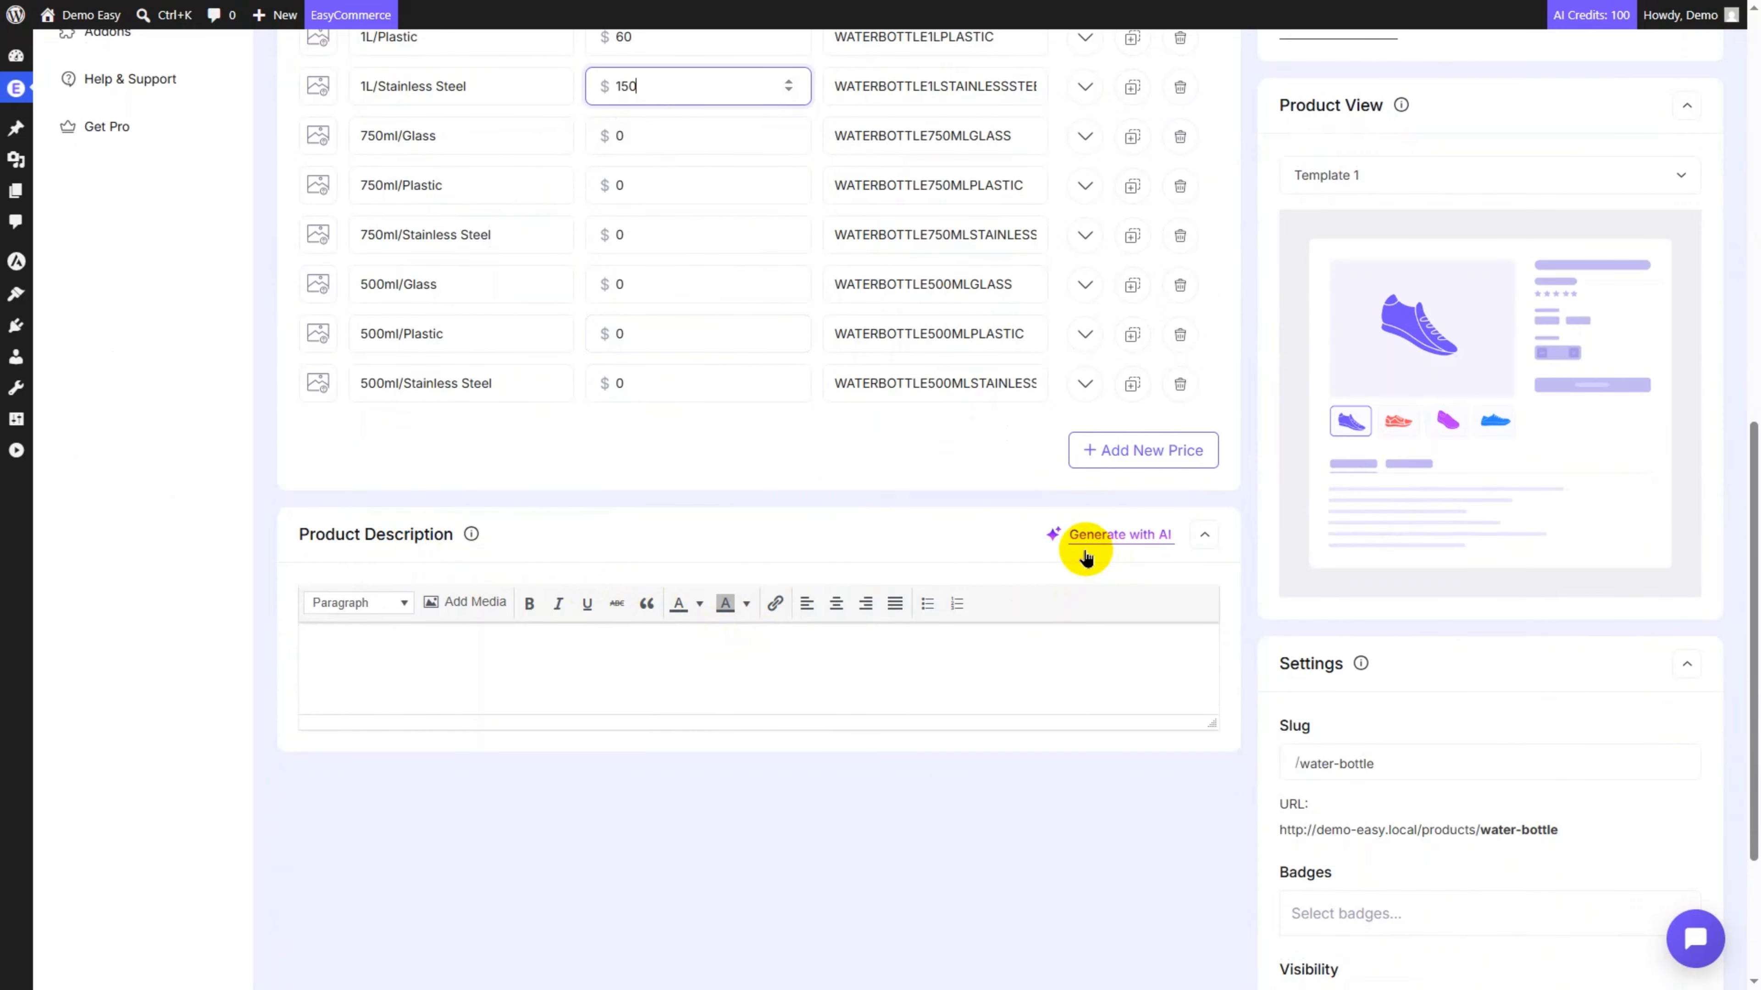
click(1104, 538)
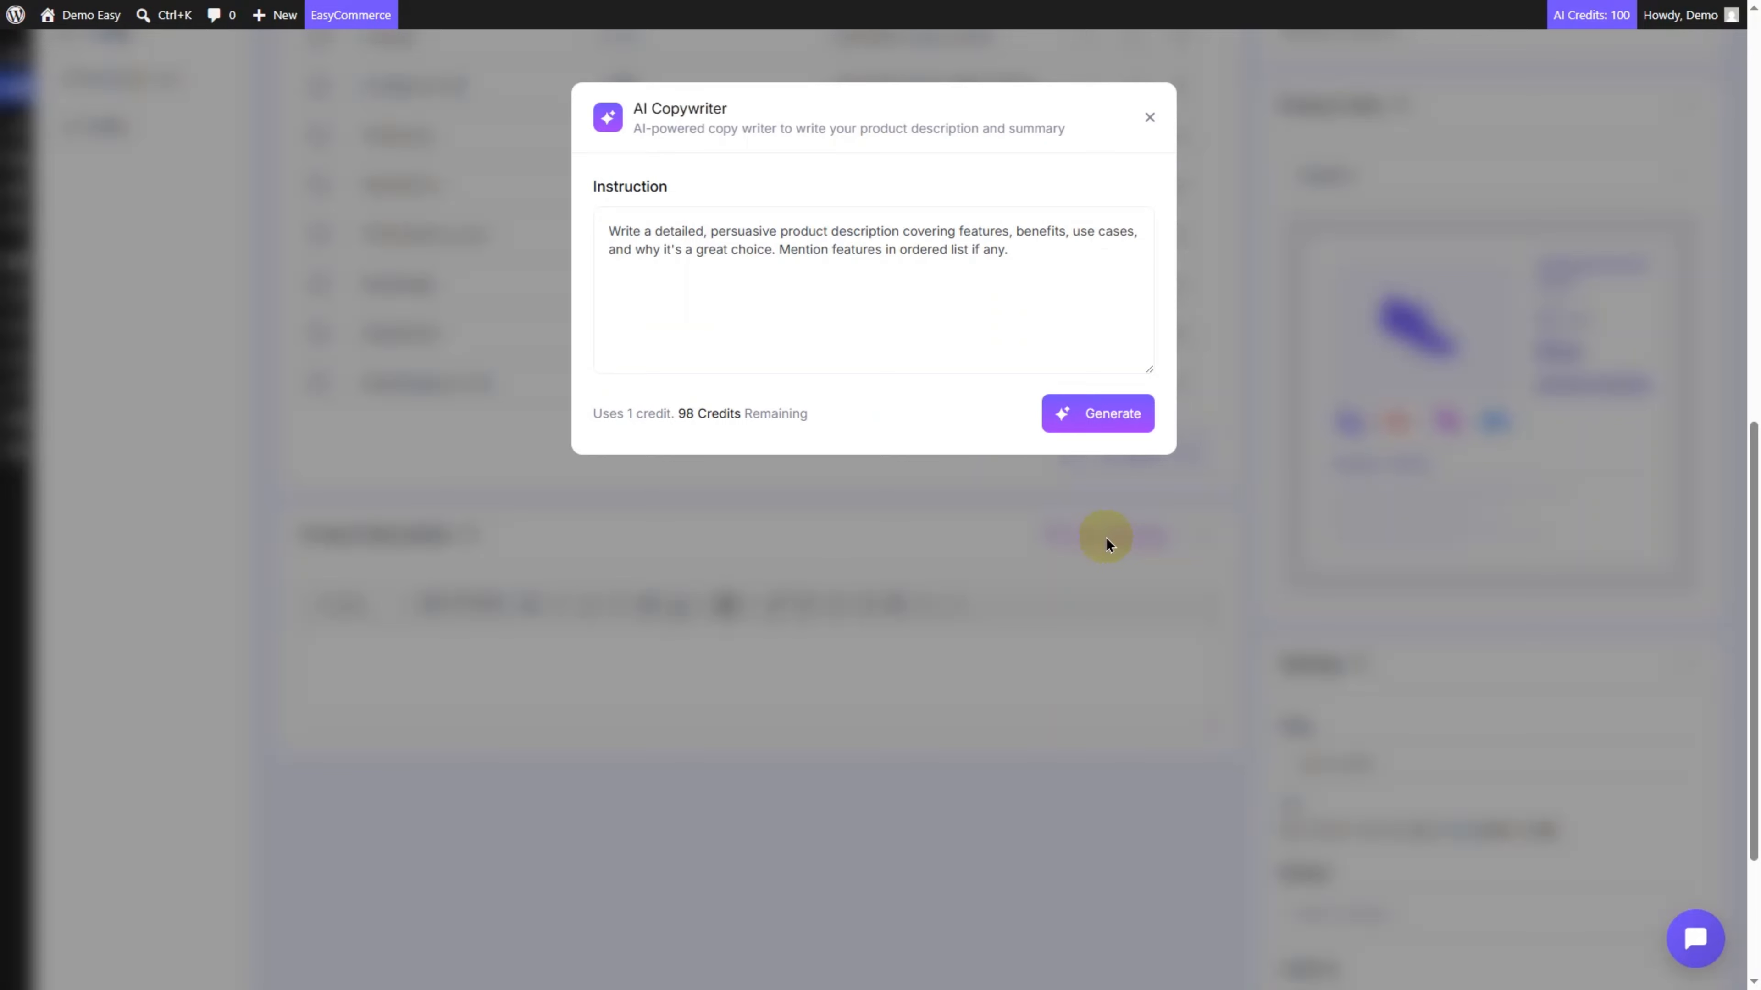
click(1048, 265)
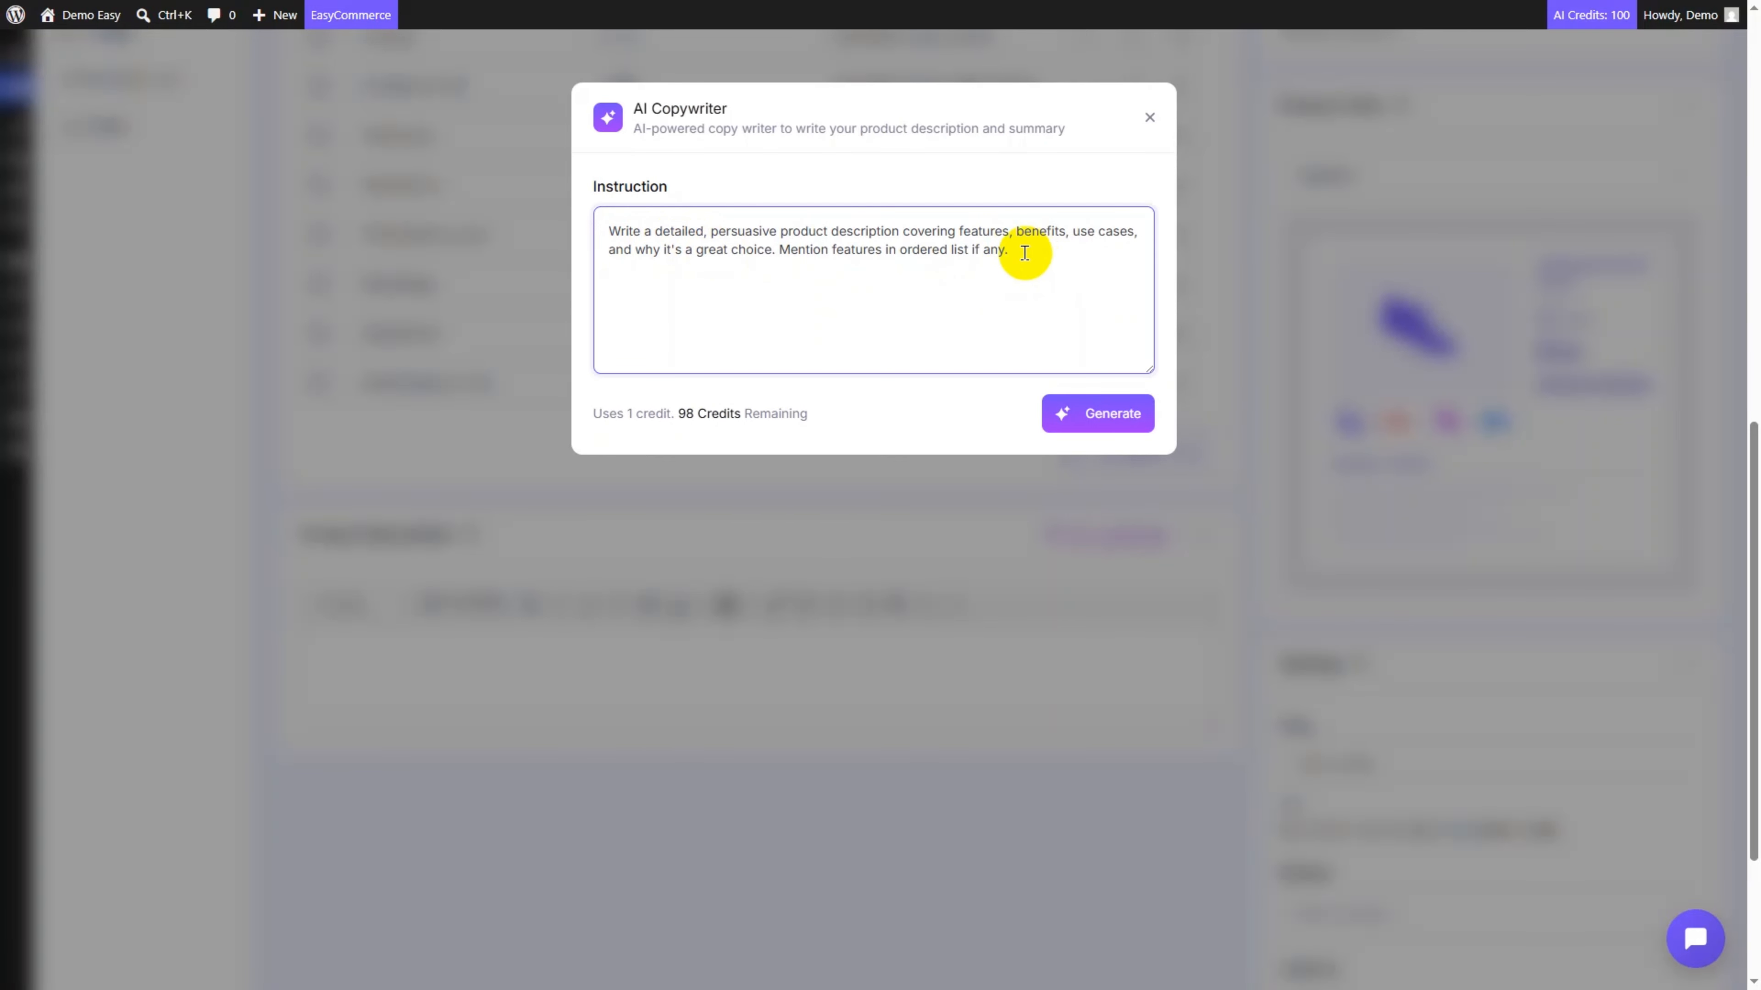
click(1097, 414)
scroll(1102, 668, down, 1)
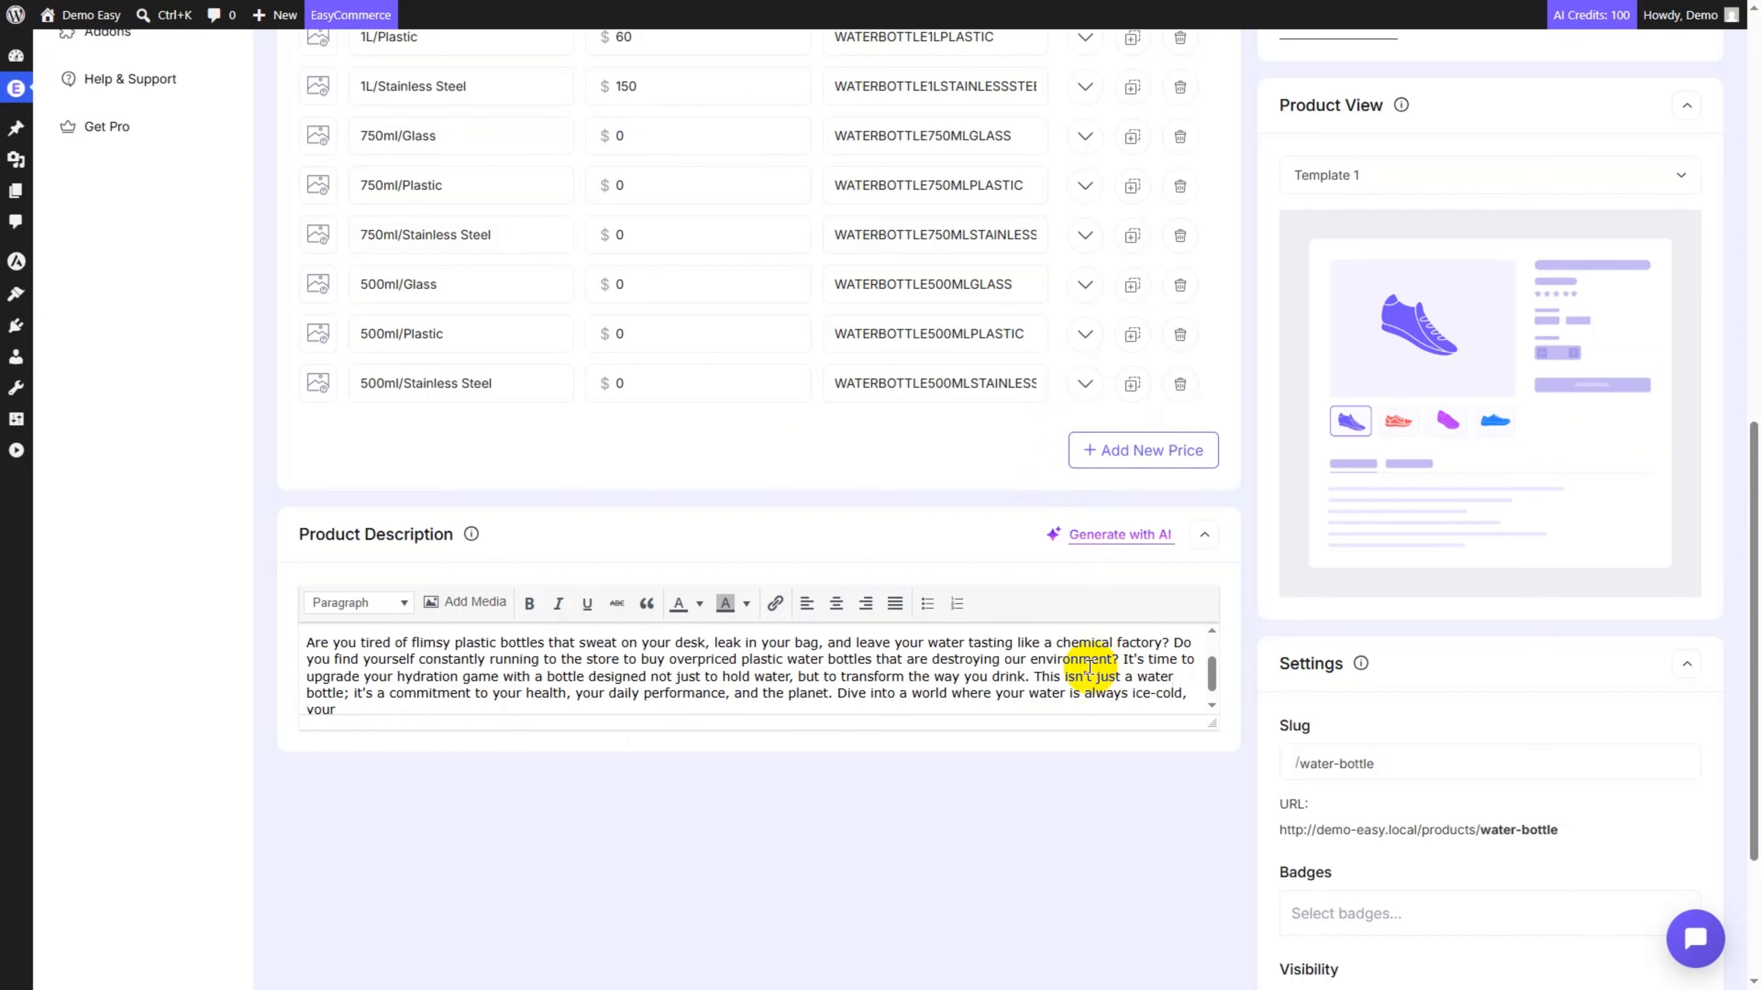
scroll(1038, 683, down, 4)
scroll(1047, 437, up, 2)
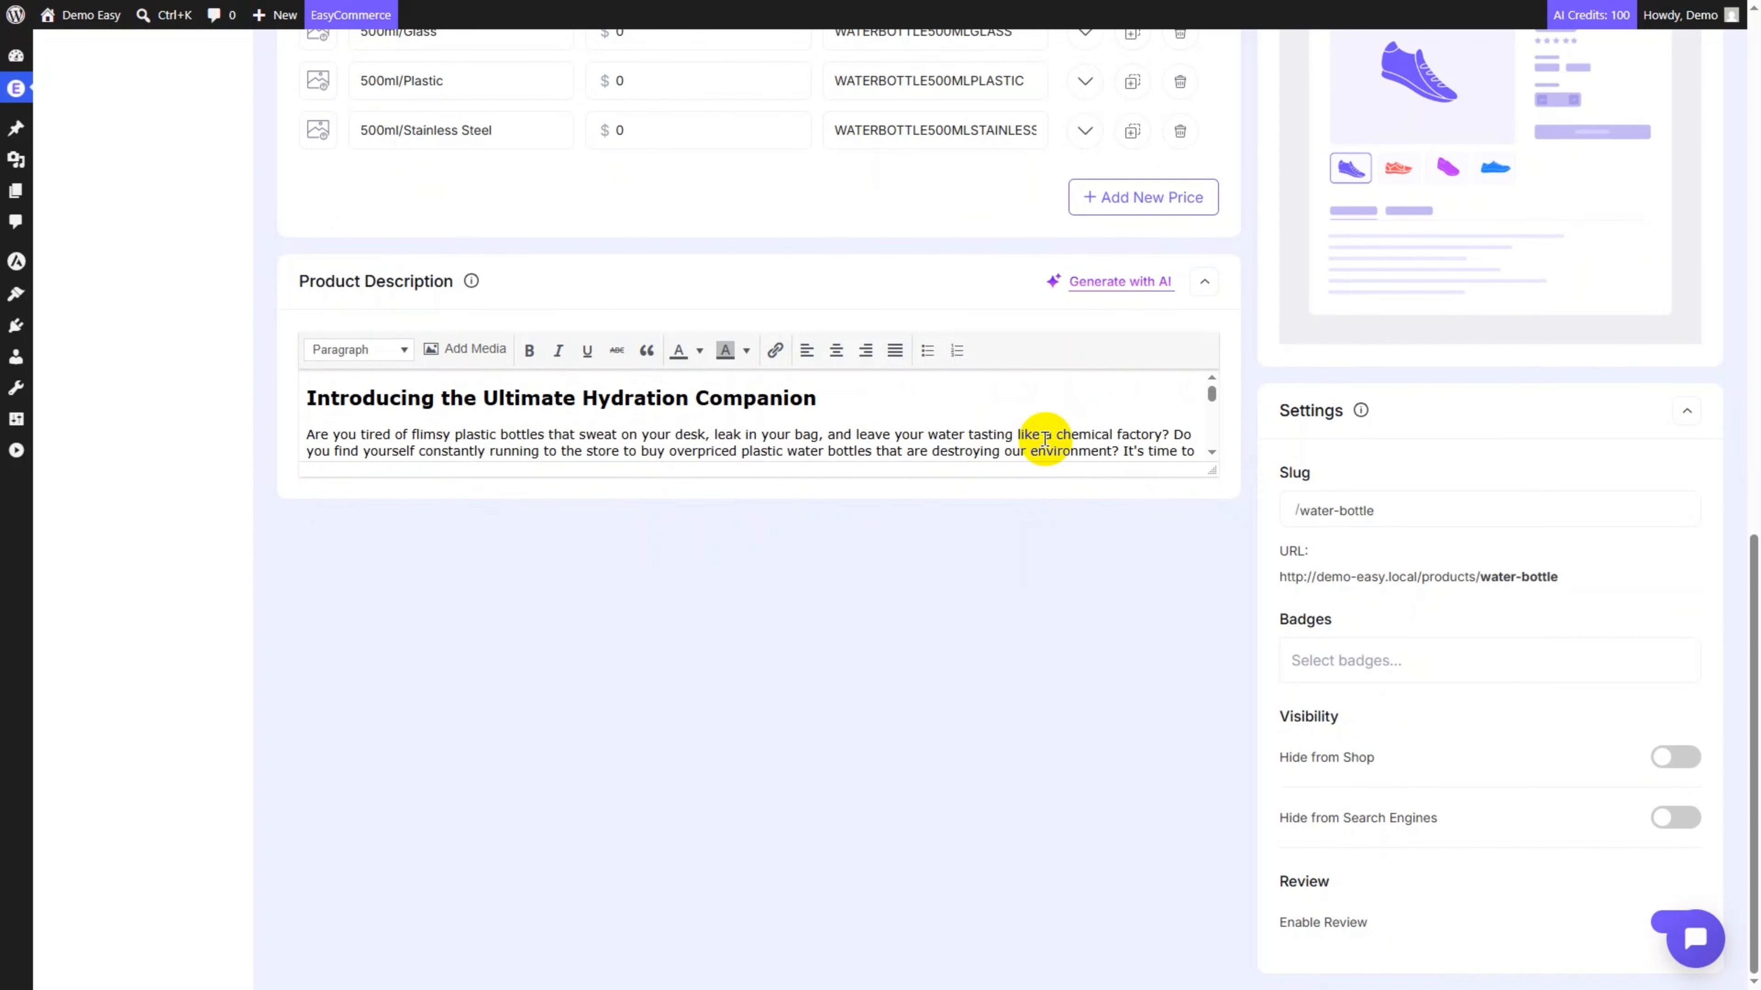
scroll(1061, 388, up, 2)
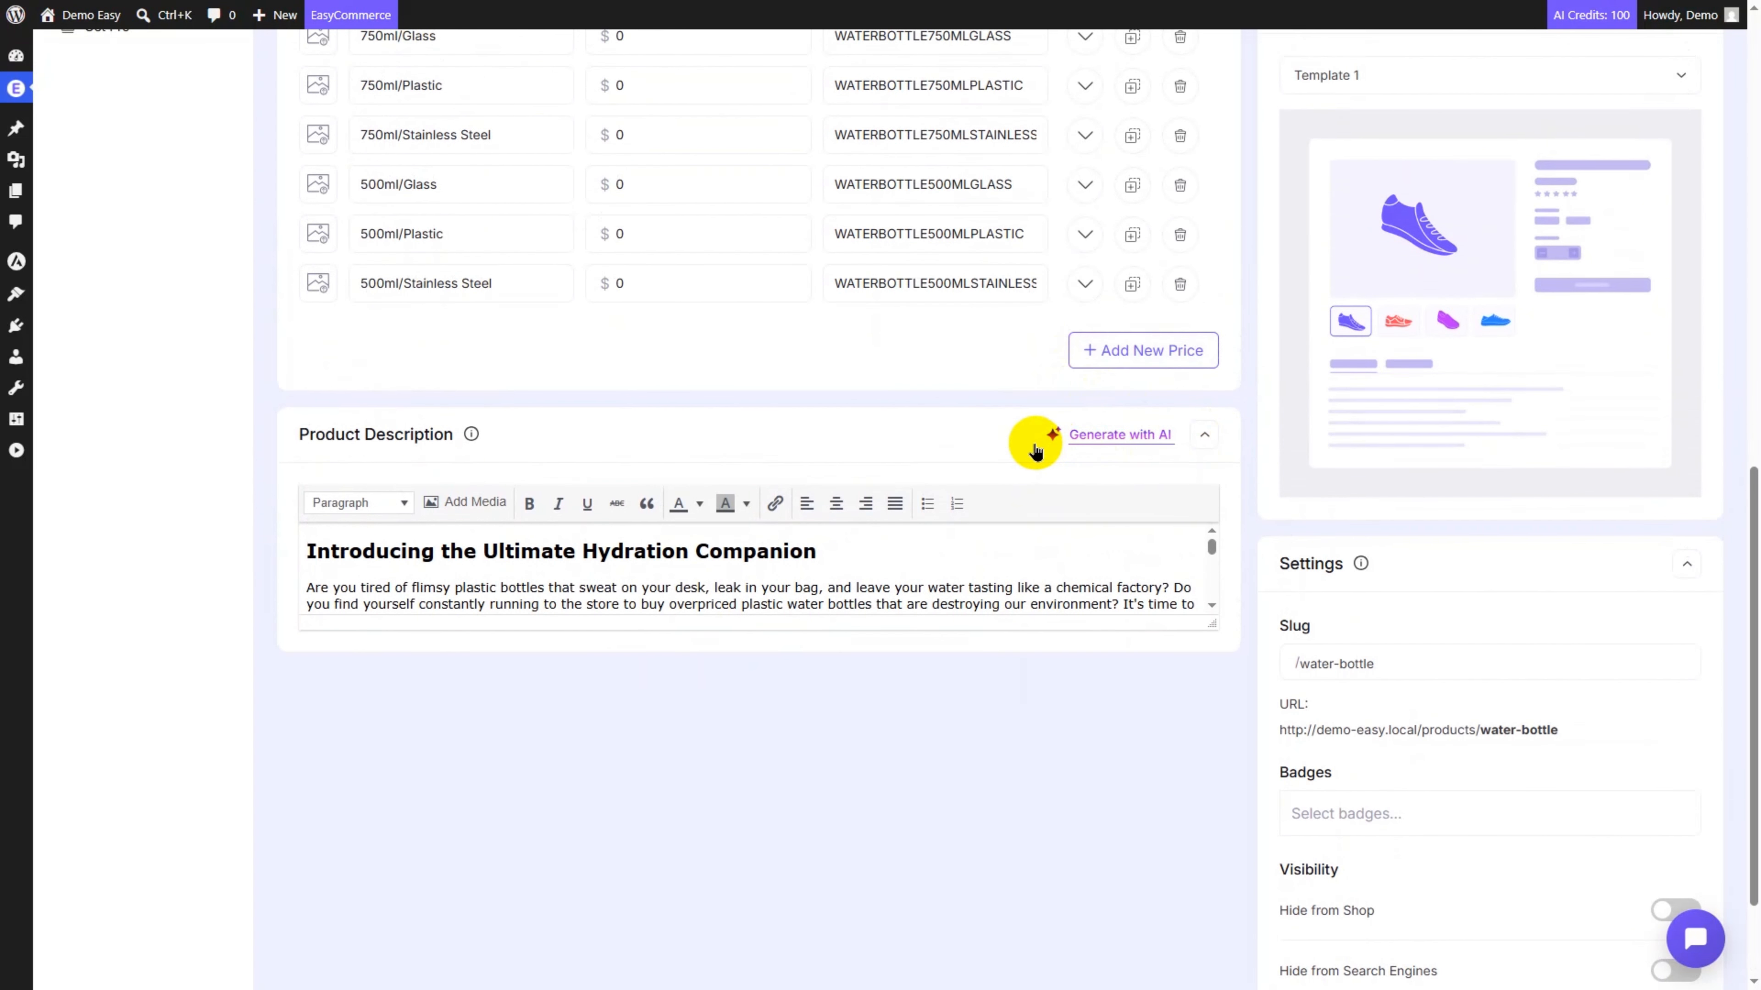
- Generate a 1024×1024, Standard-quality product photo with AI, add it to the gallery and set it as the thumbnail
scroll(1034, 445, up, 13)
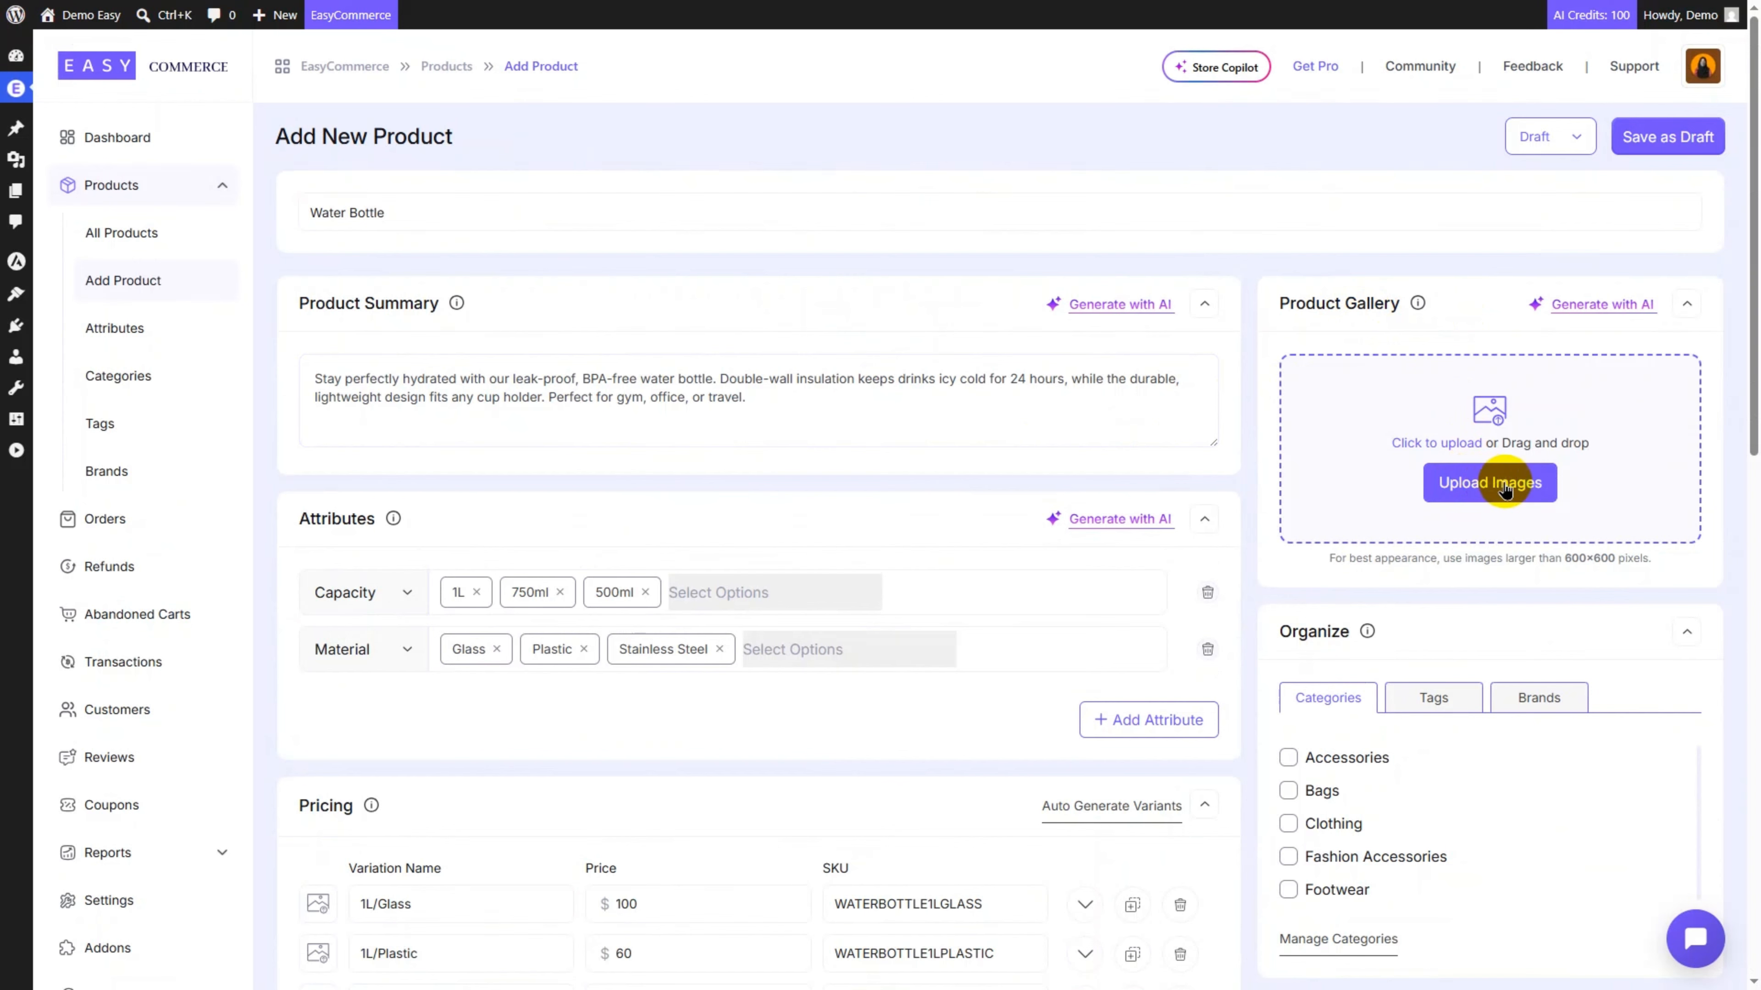
click(1590, 307)
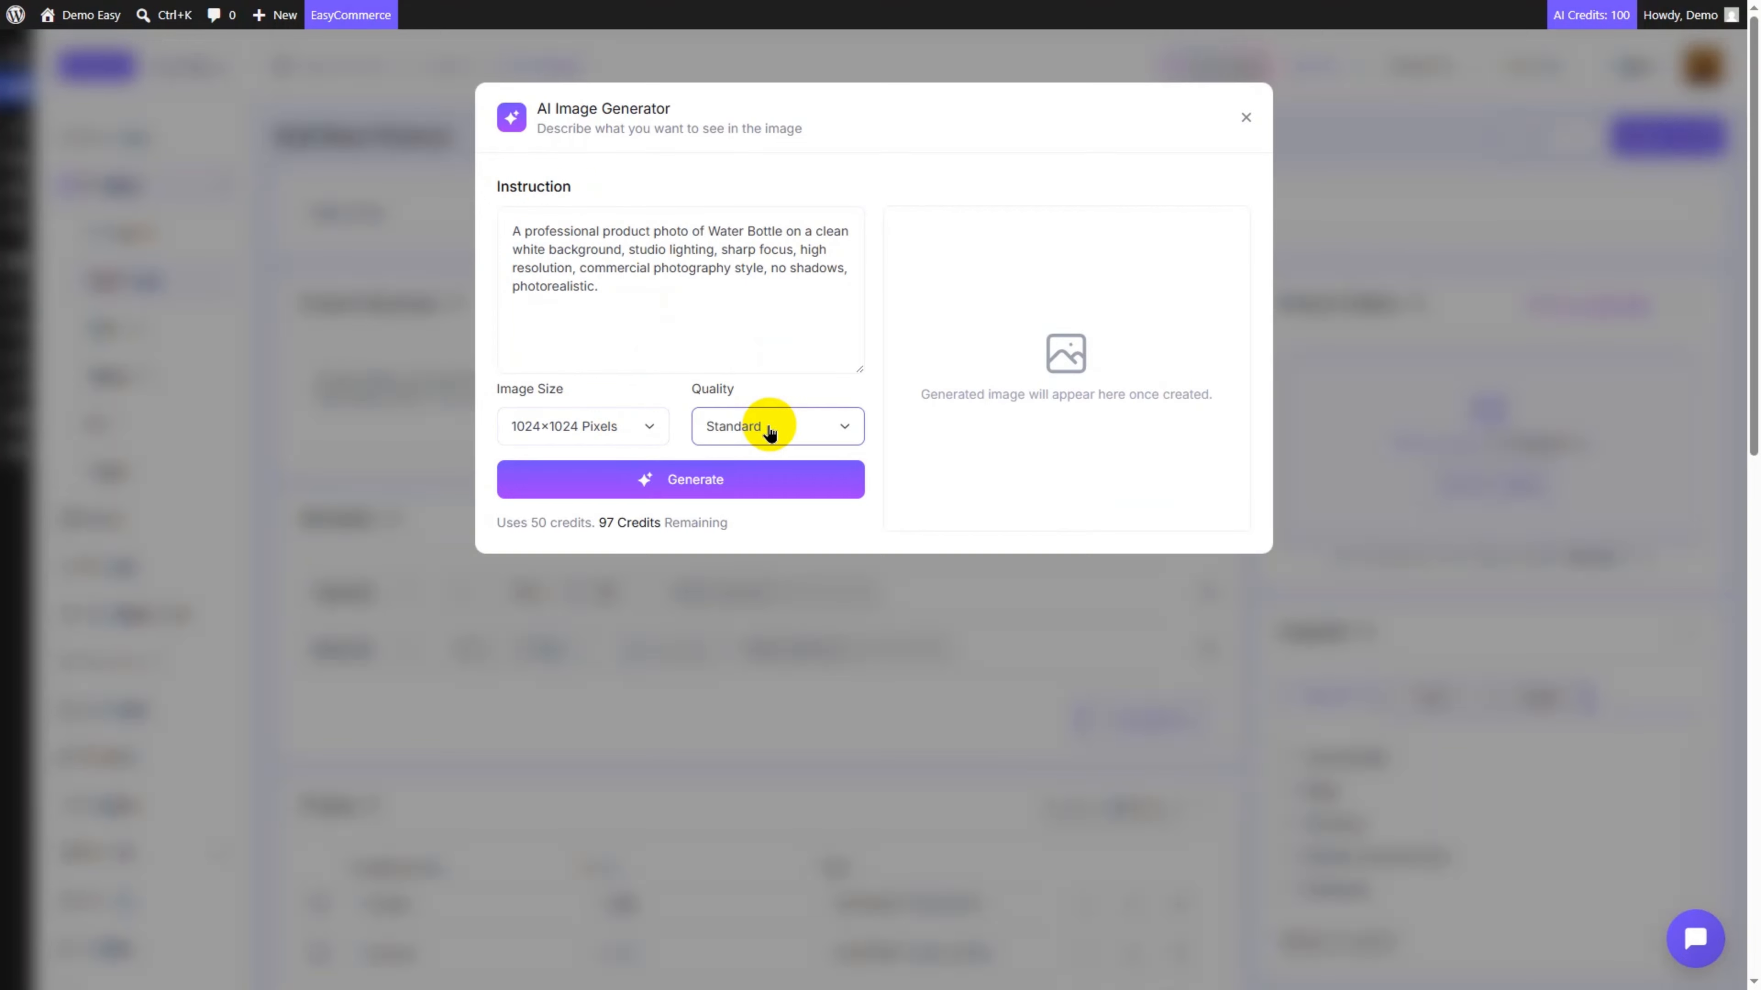
click(586, 431)
click(766, 429)
click(673, 475)
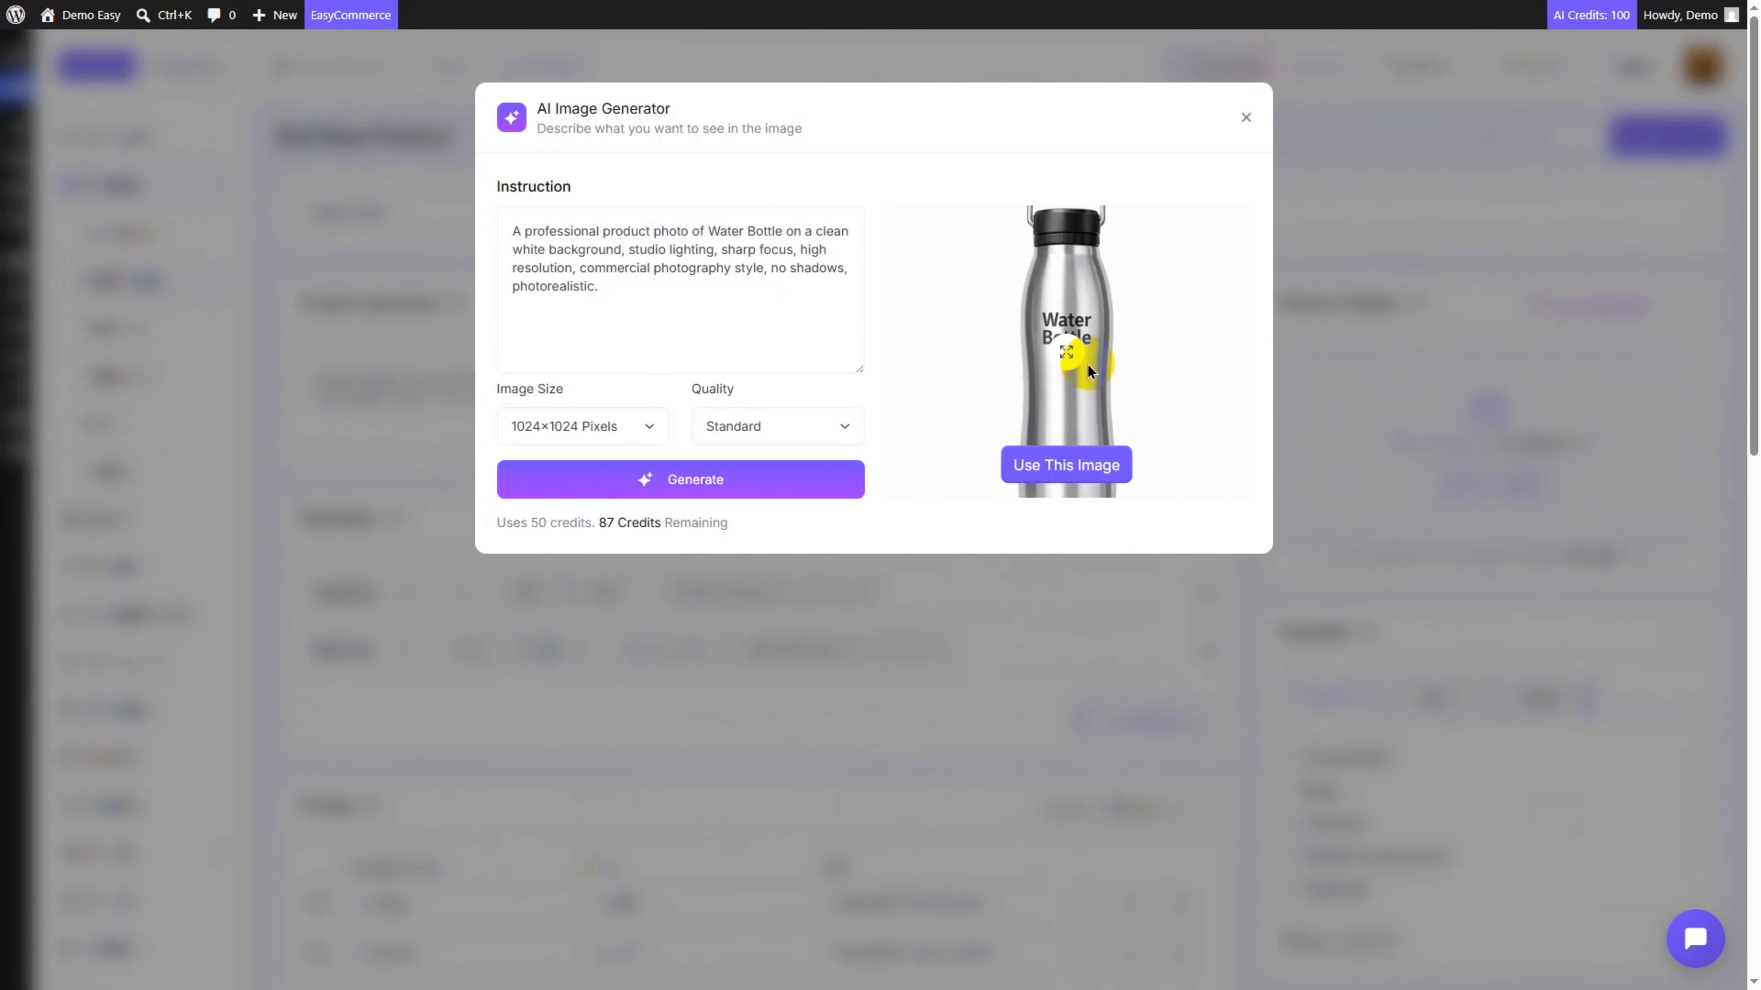
click(1083, 463)
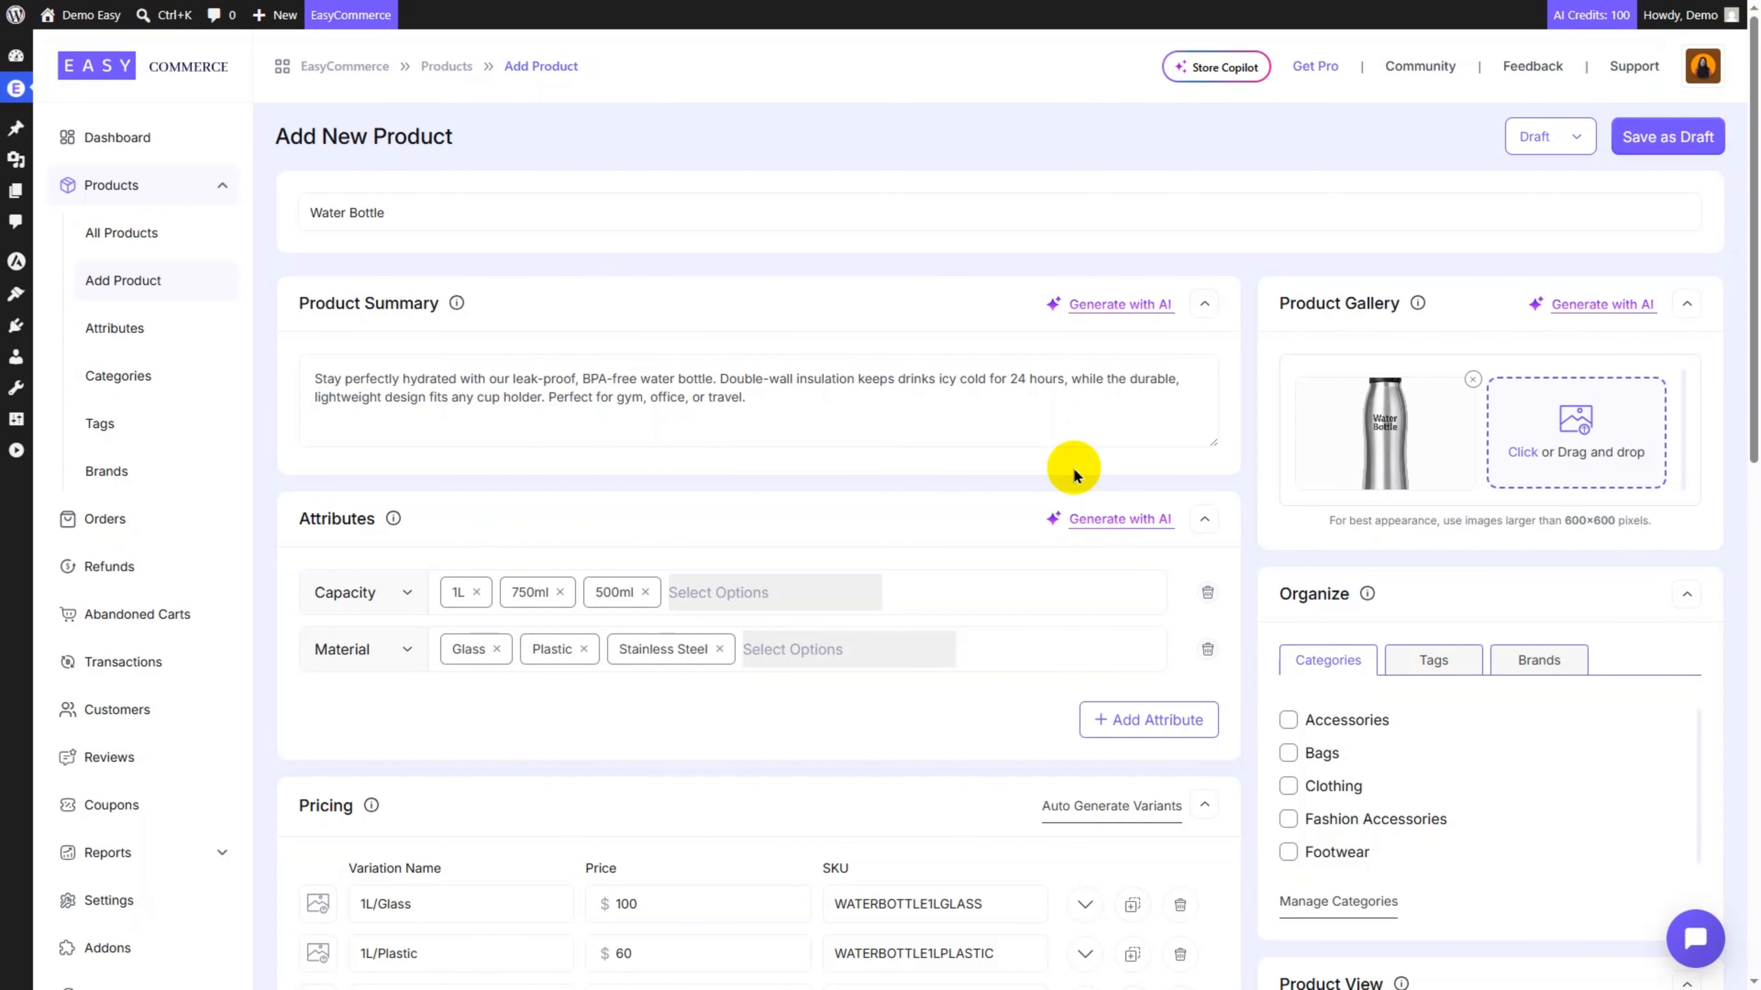
mouse_move(1314, 461)
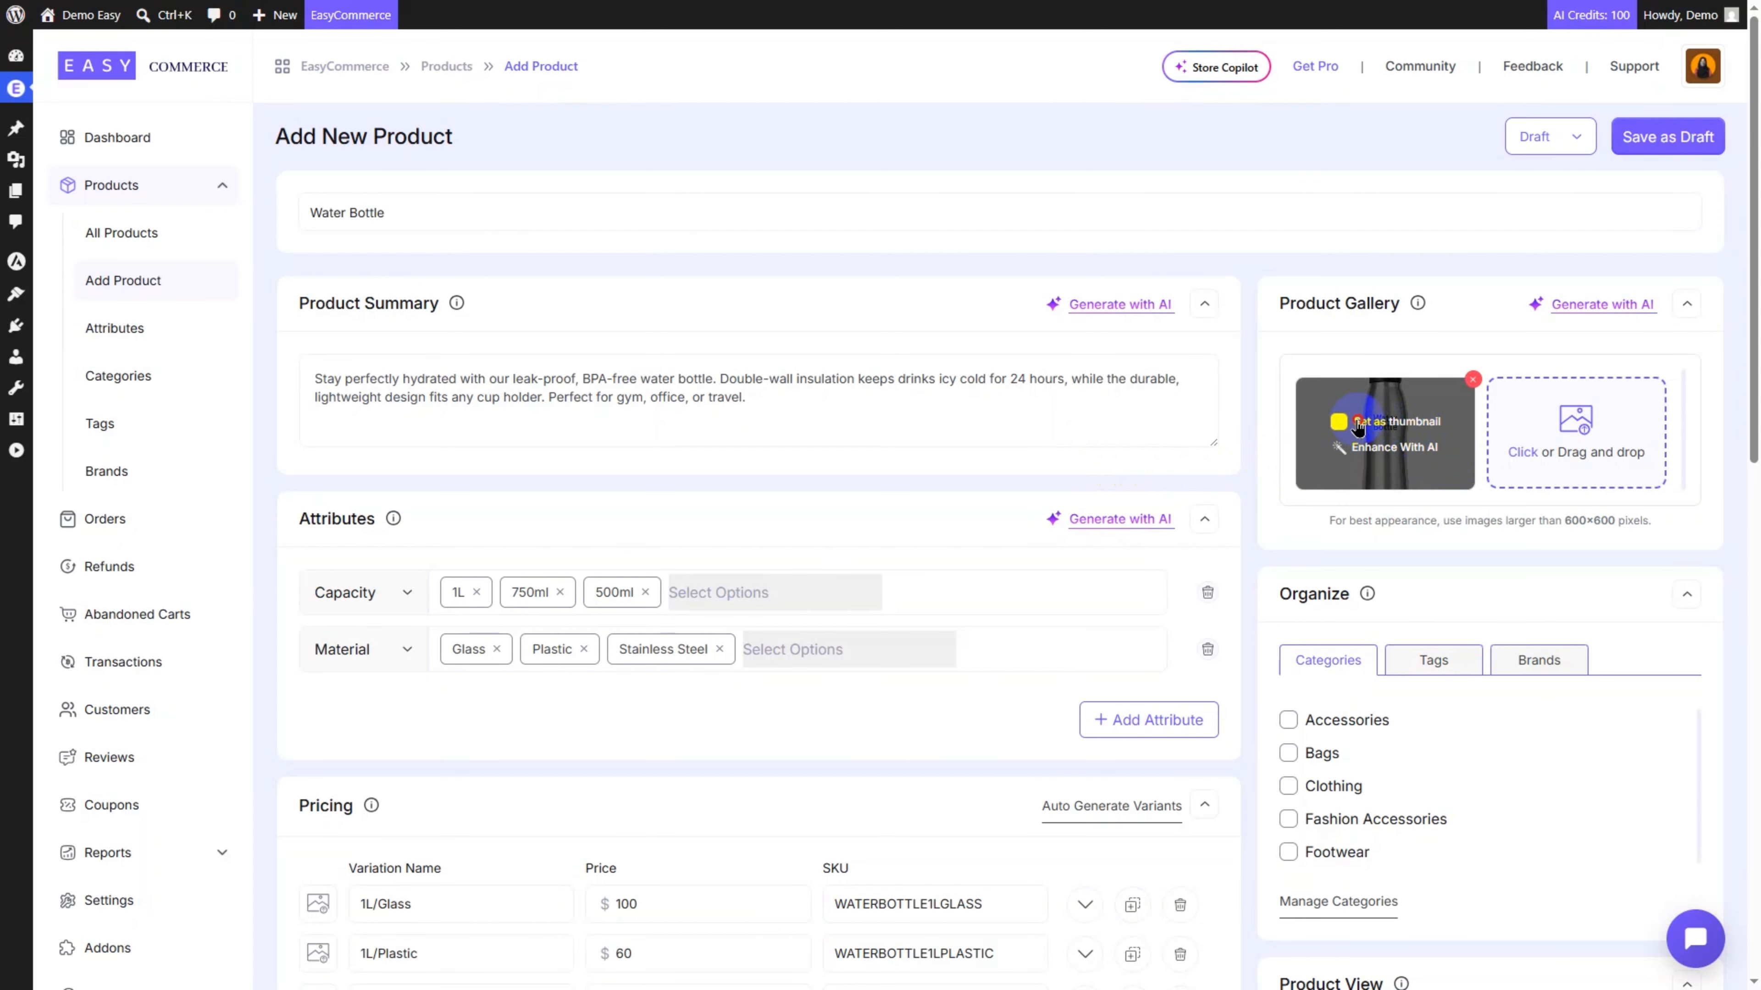
- Create a new category named Bottle with no parent for the product
scroll(1541, 541, down, 5)
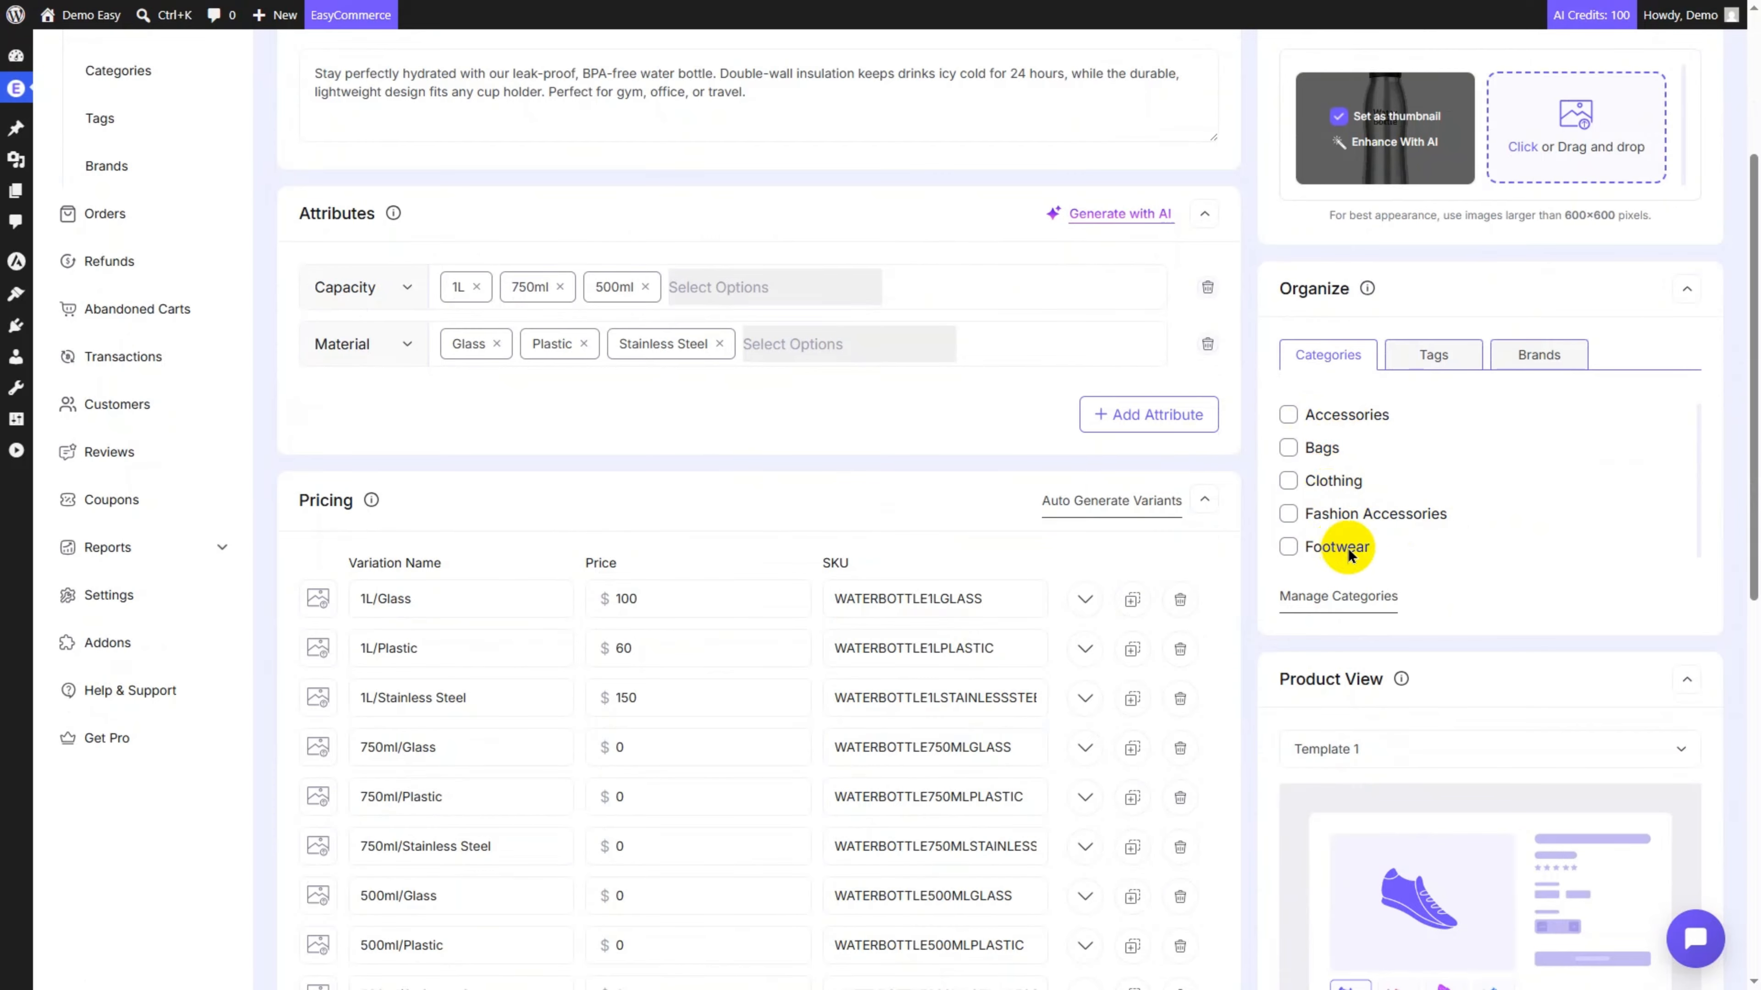
click(1358, 598)
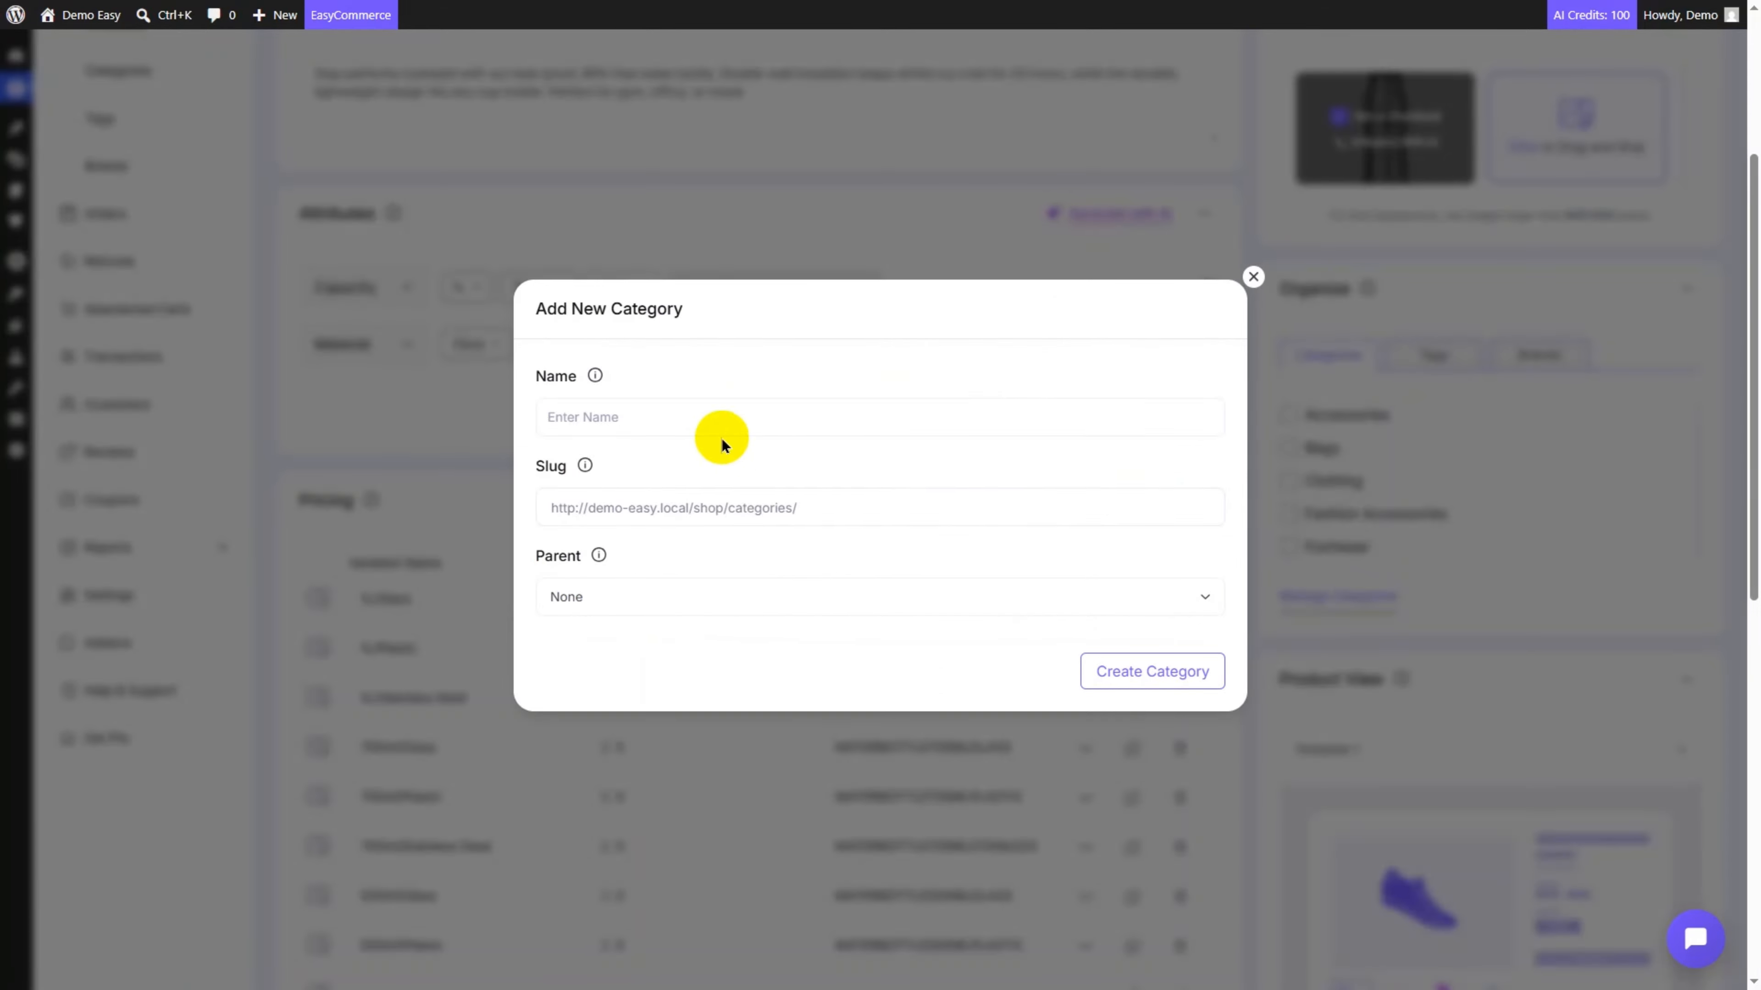
click(729, 420)
text(Bottle)
key(Return)
scroll(1414, 448, down, 2)
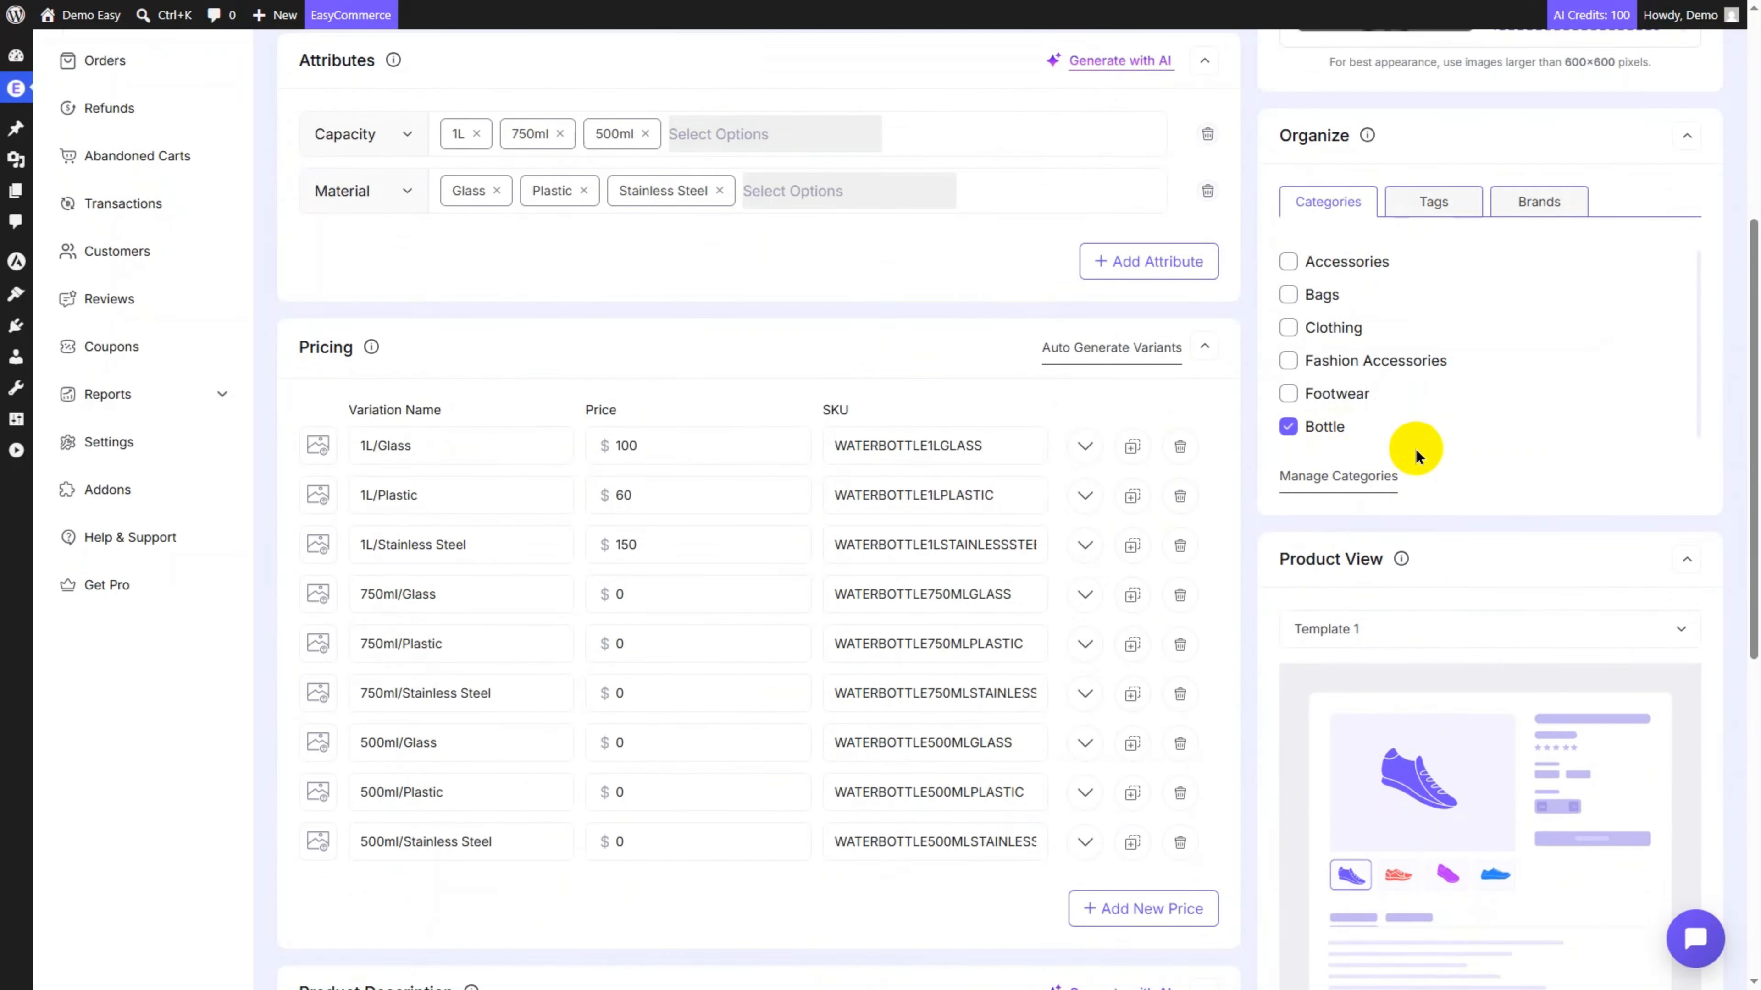
- Assign the Rise brand to the product
scroll(1417, 450, up, 2)
click(1435, 358)
click(1547, 358)
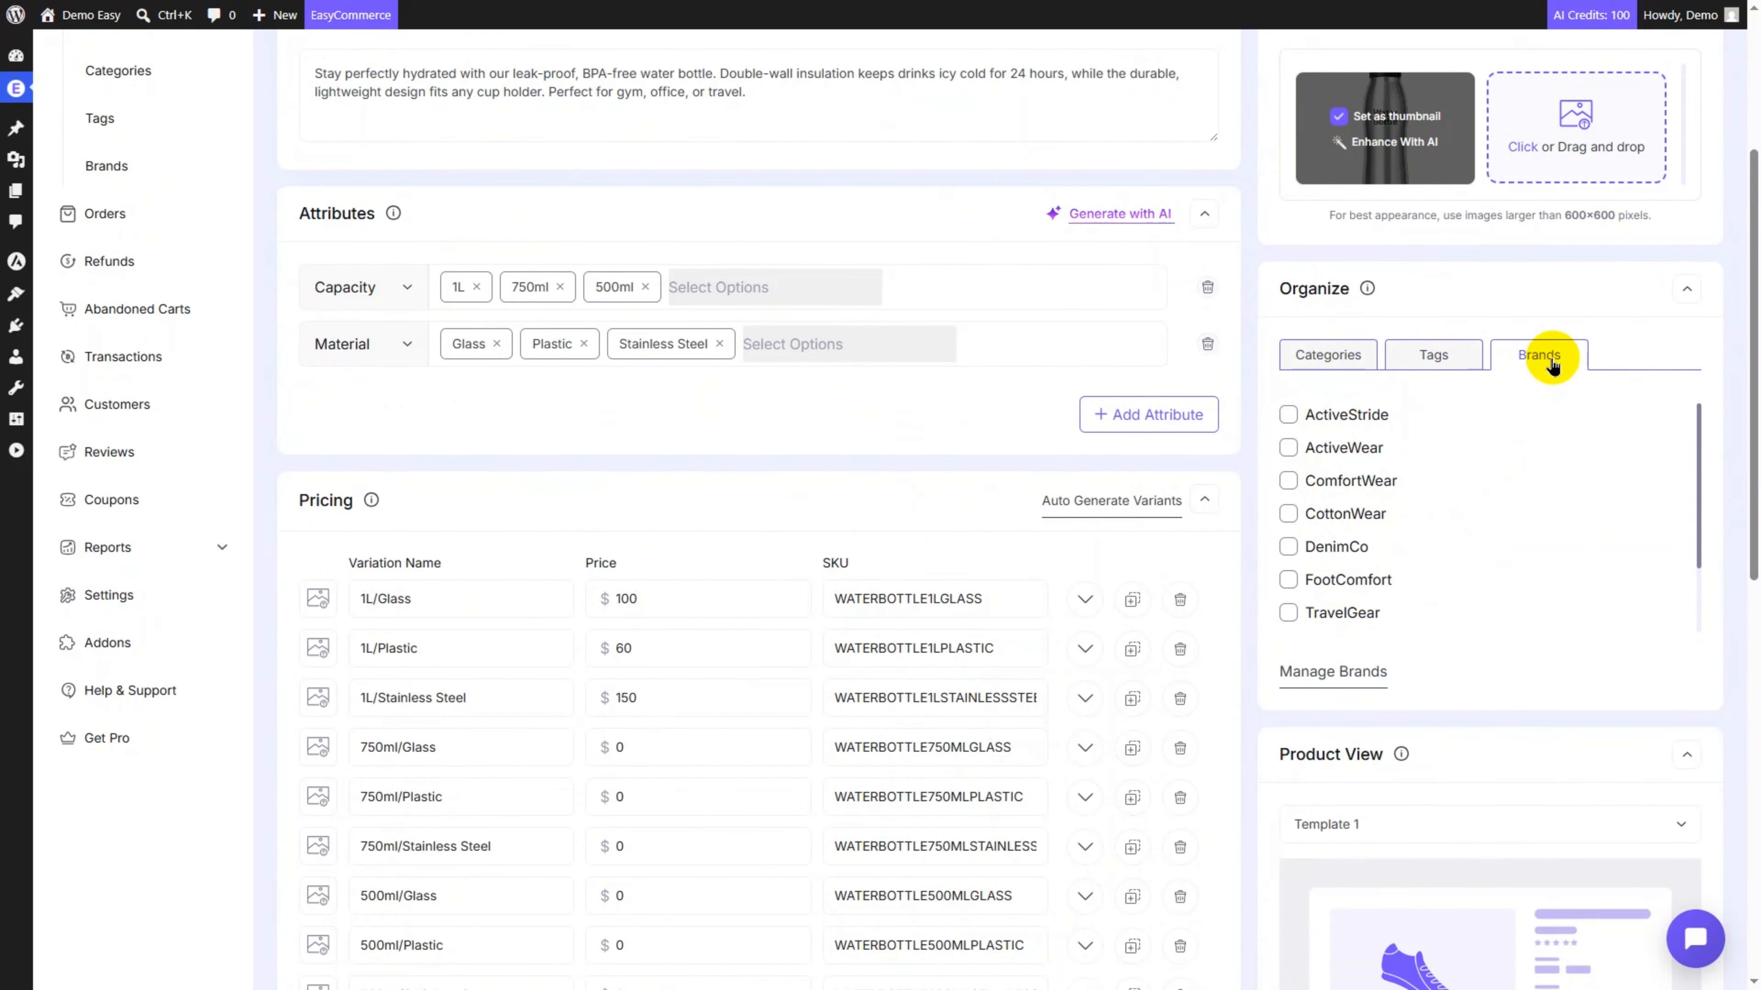
scroll(1392, 460, down, 4)
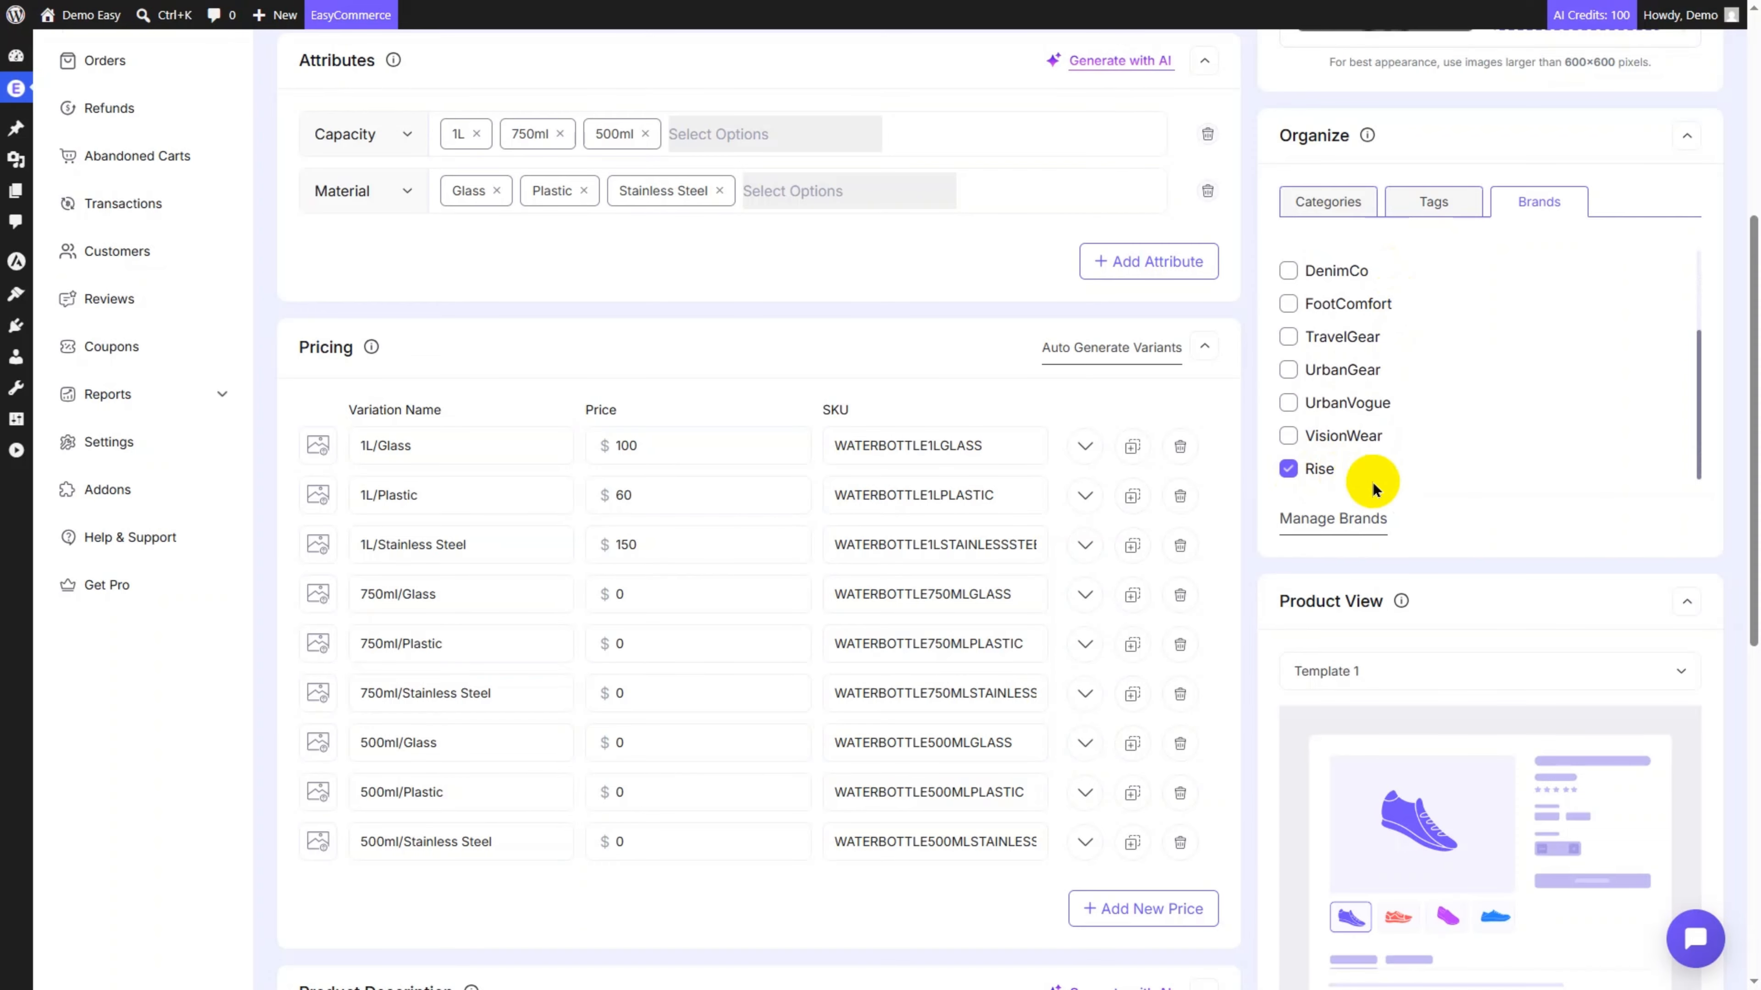
scroll(1466, 404, up, 1)
- Try Template 2 as the product view, and return to Template 1
scroll(1466, 404, down, 3)
scroll(1509, 543, down, 2)
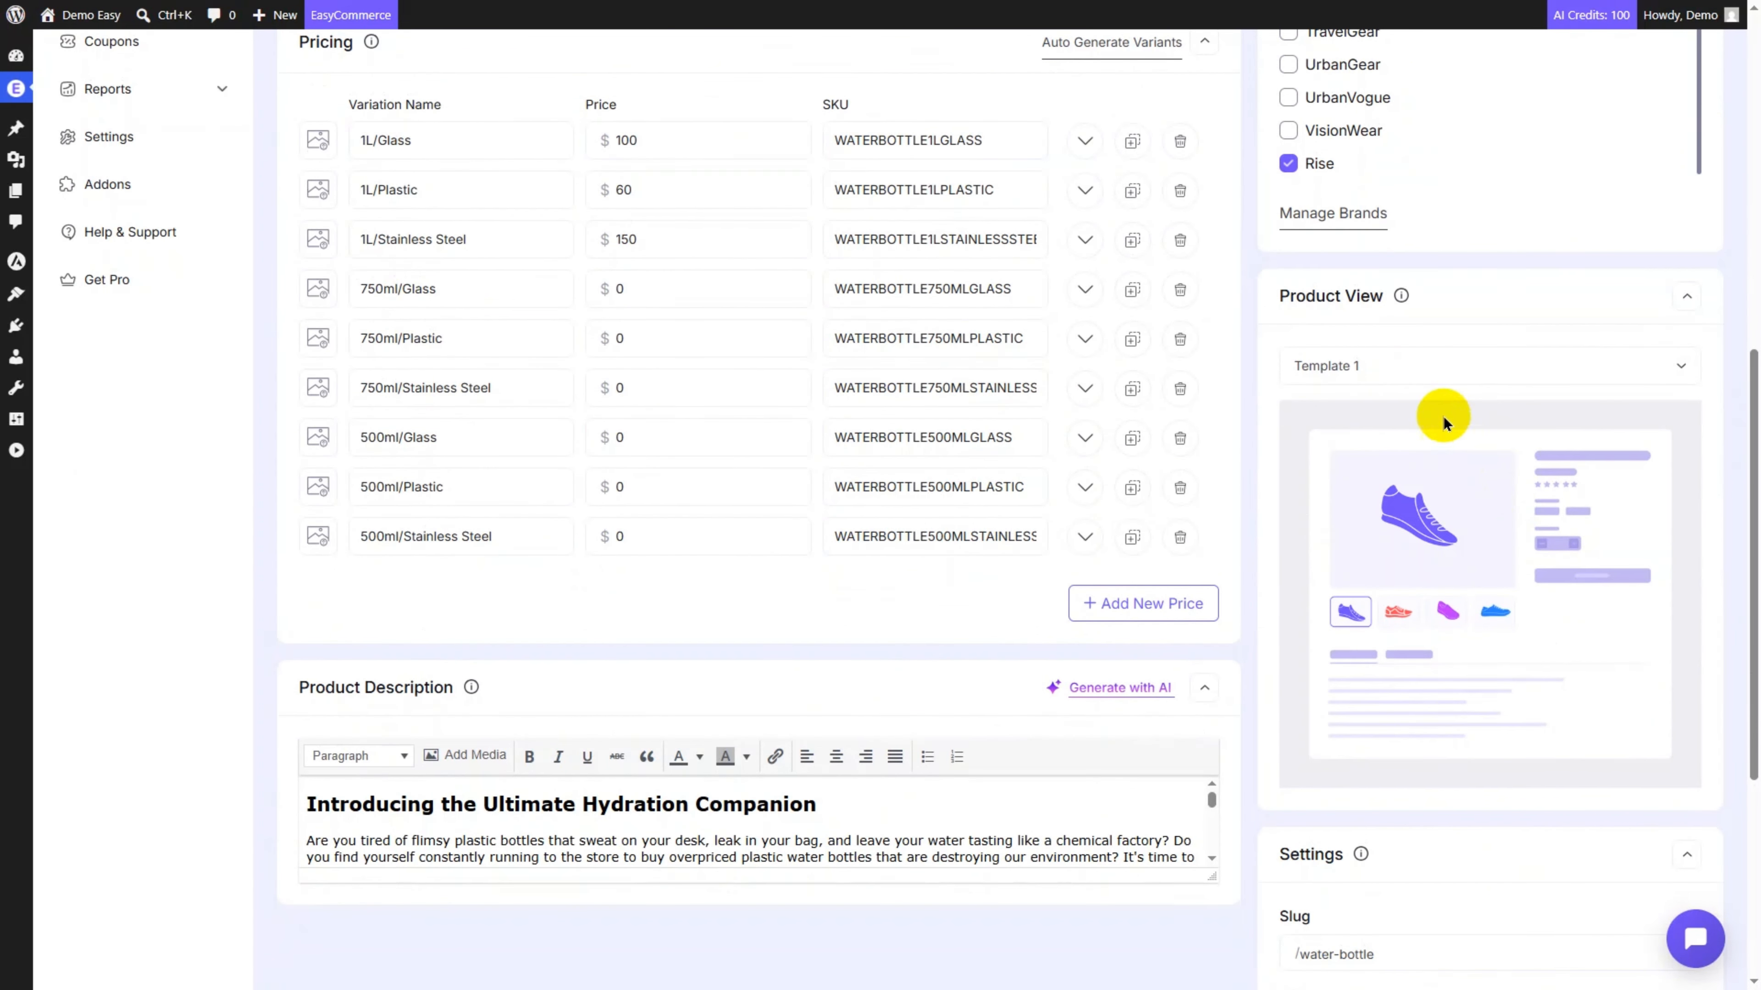
click(1392, 363)
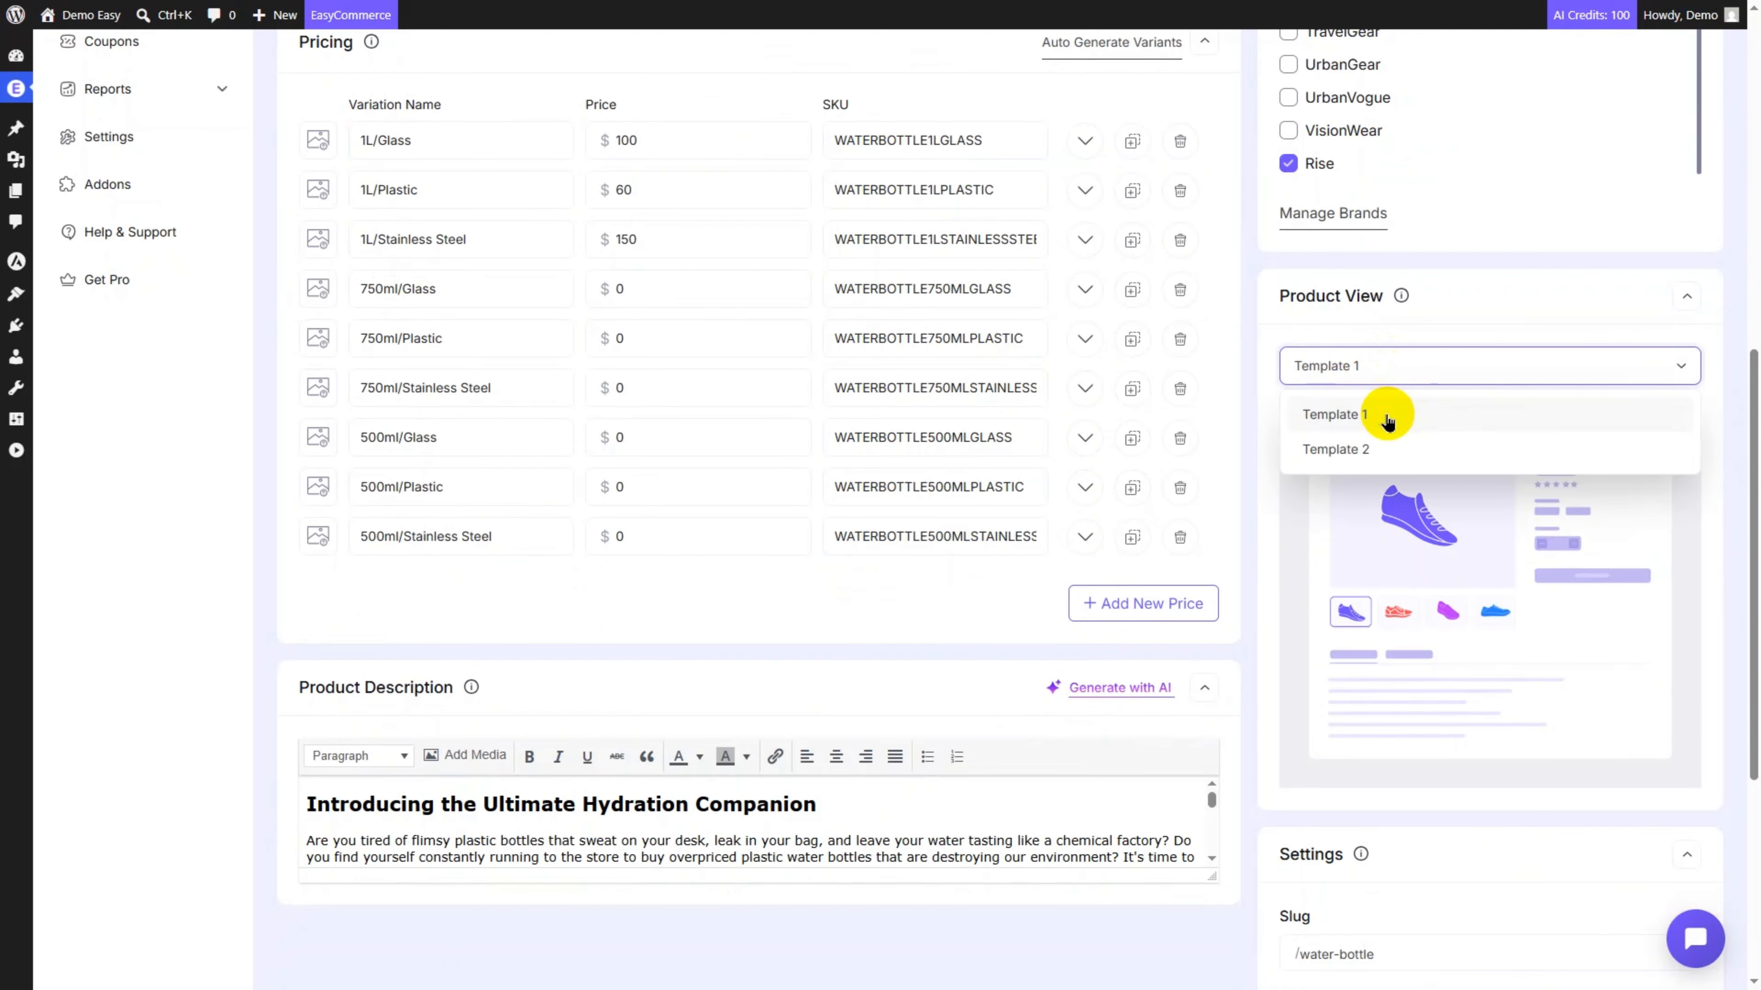
click(1378, 449)
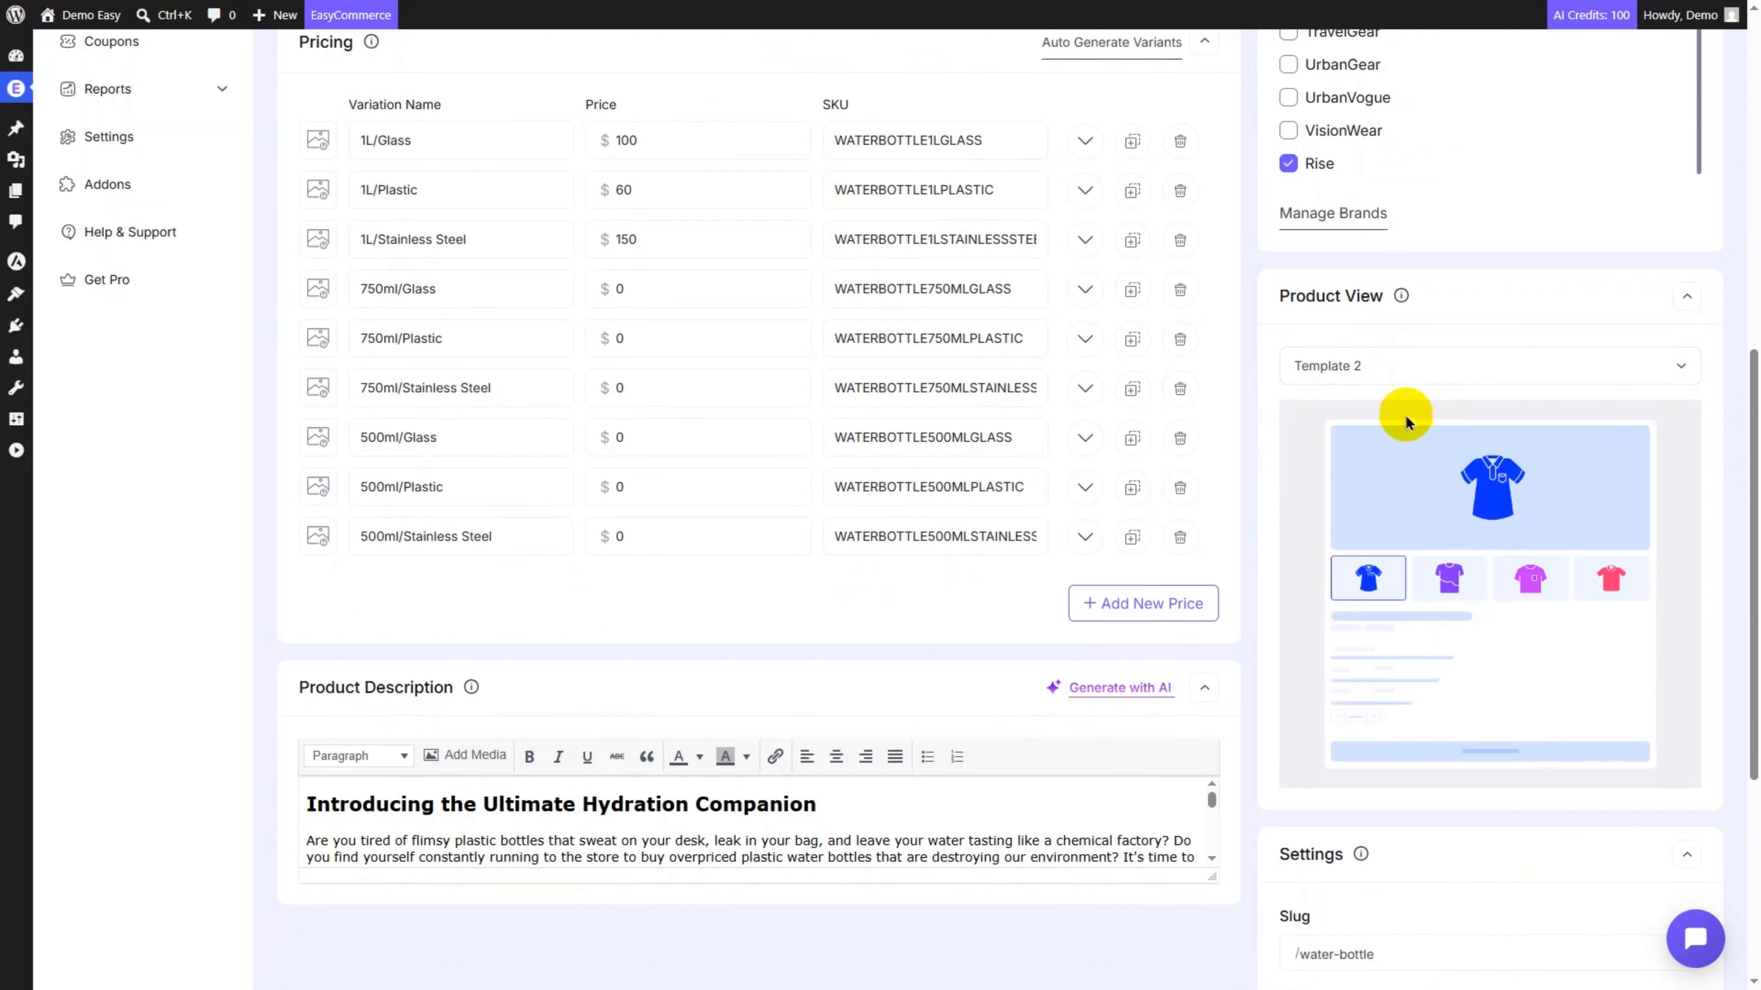
click(1397, 367)
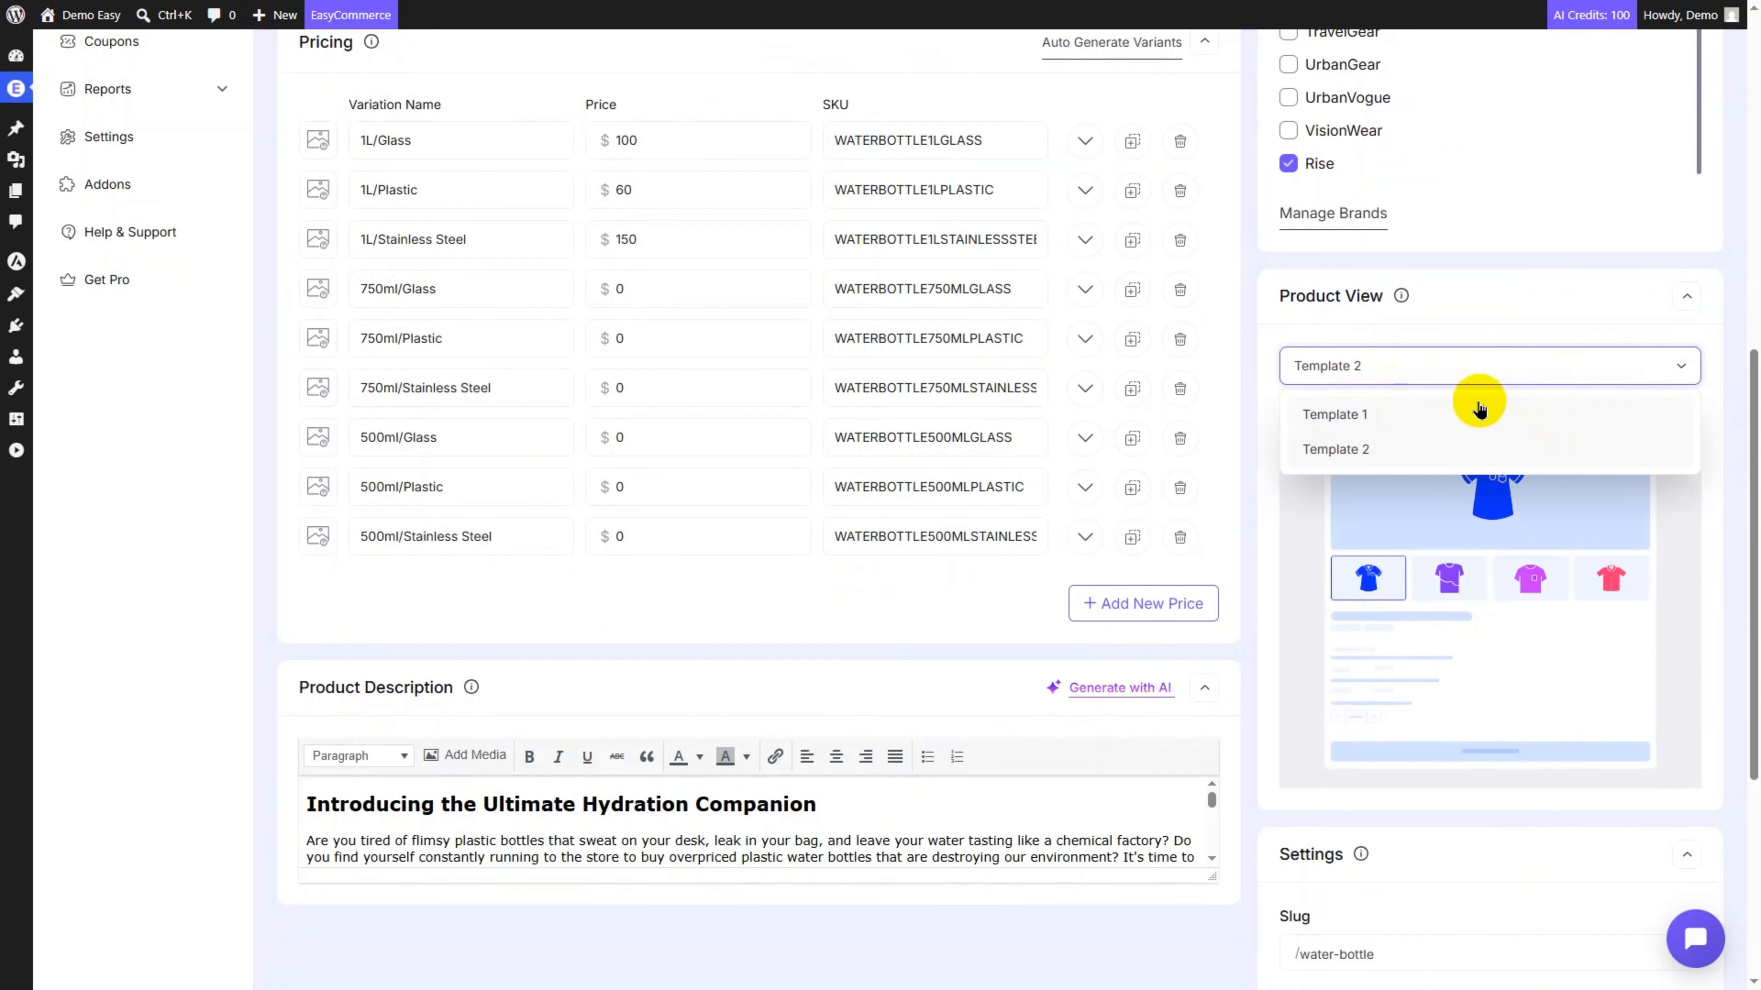
click(1442, 410)
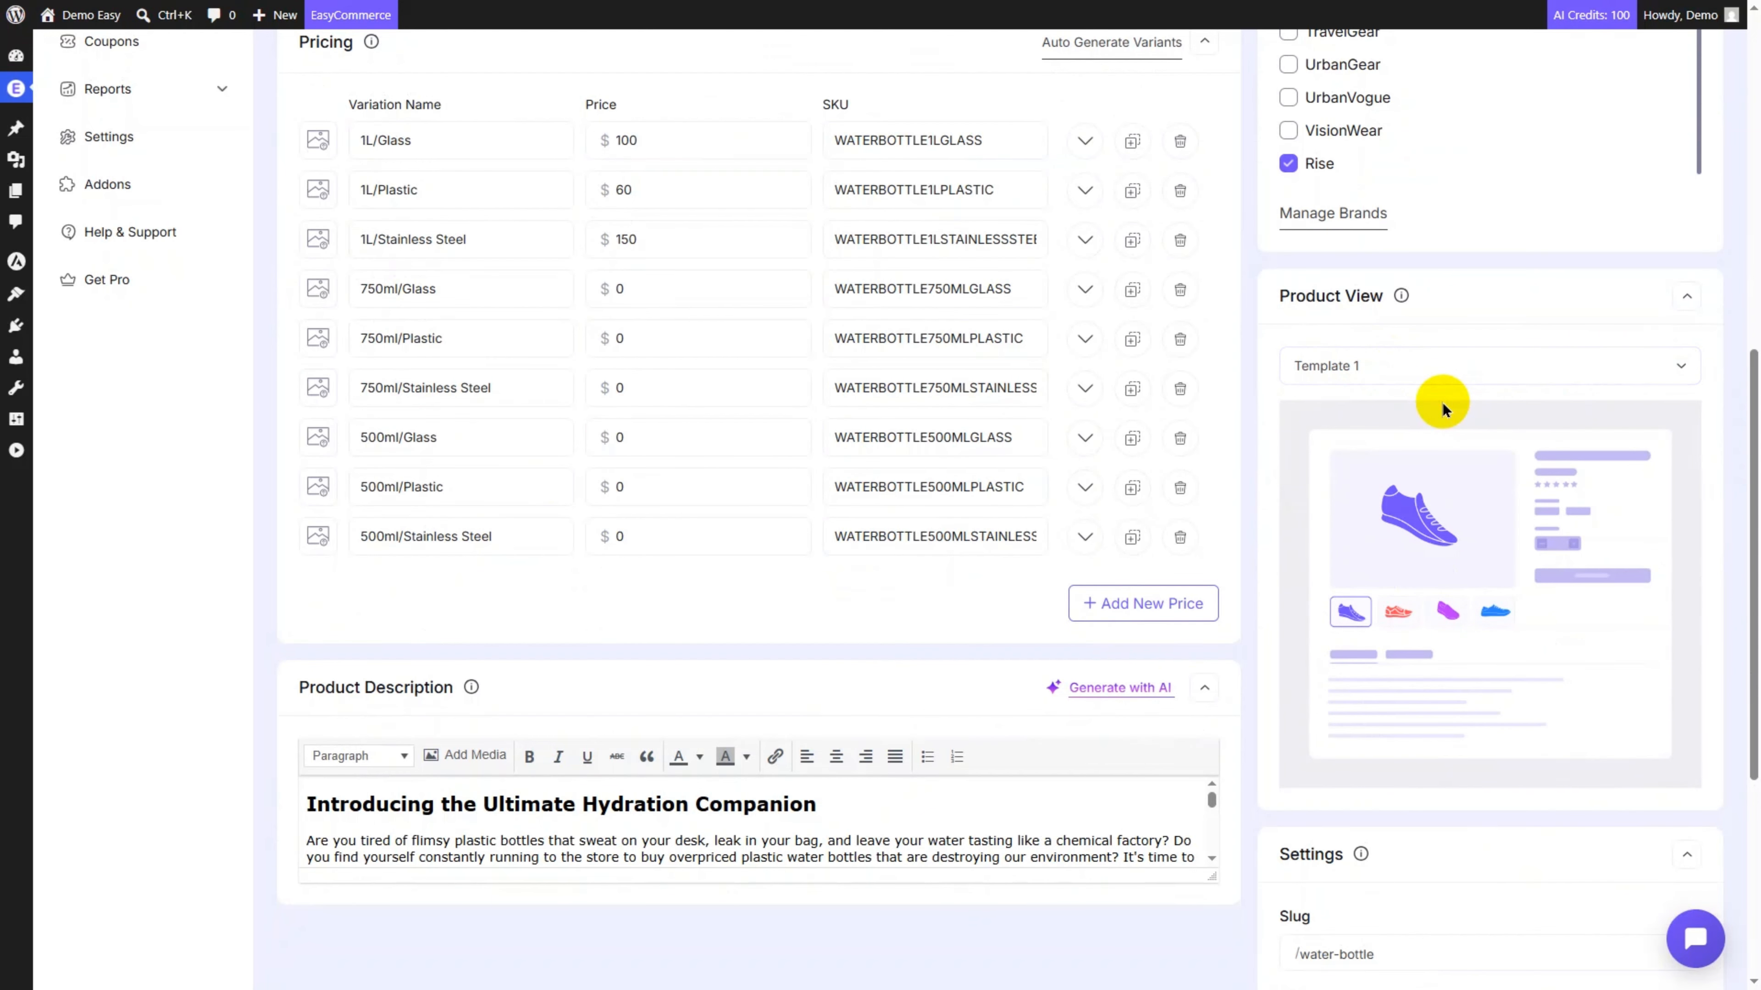
- Change the product's slug to water-plastic-bottle and keep reviews enabled
scroll(1442, 403, down, 5)
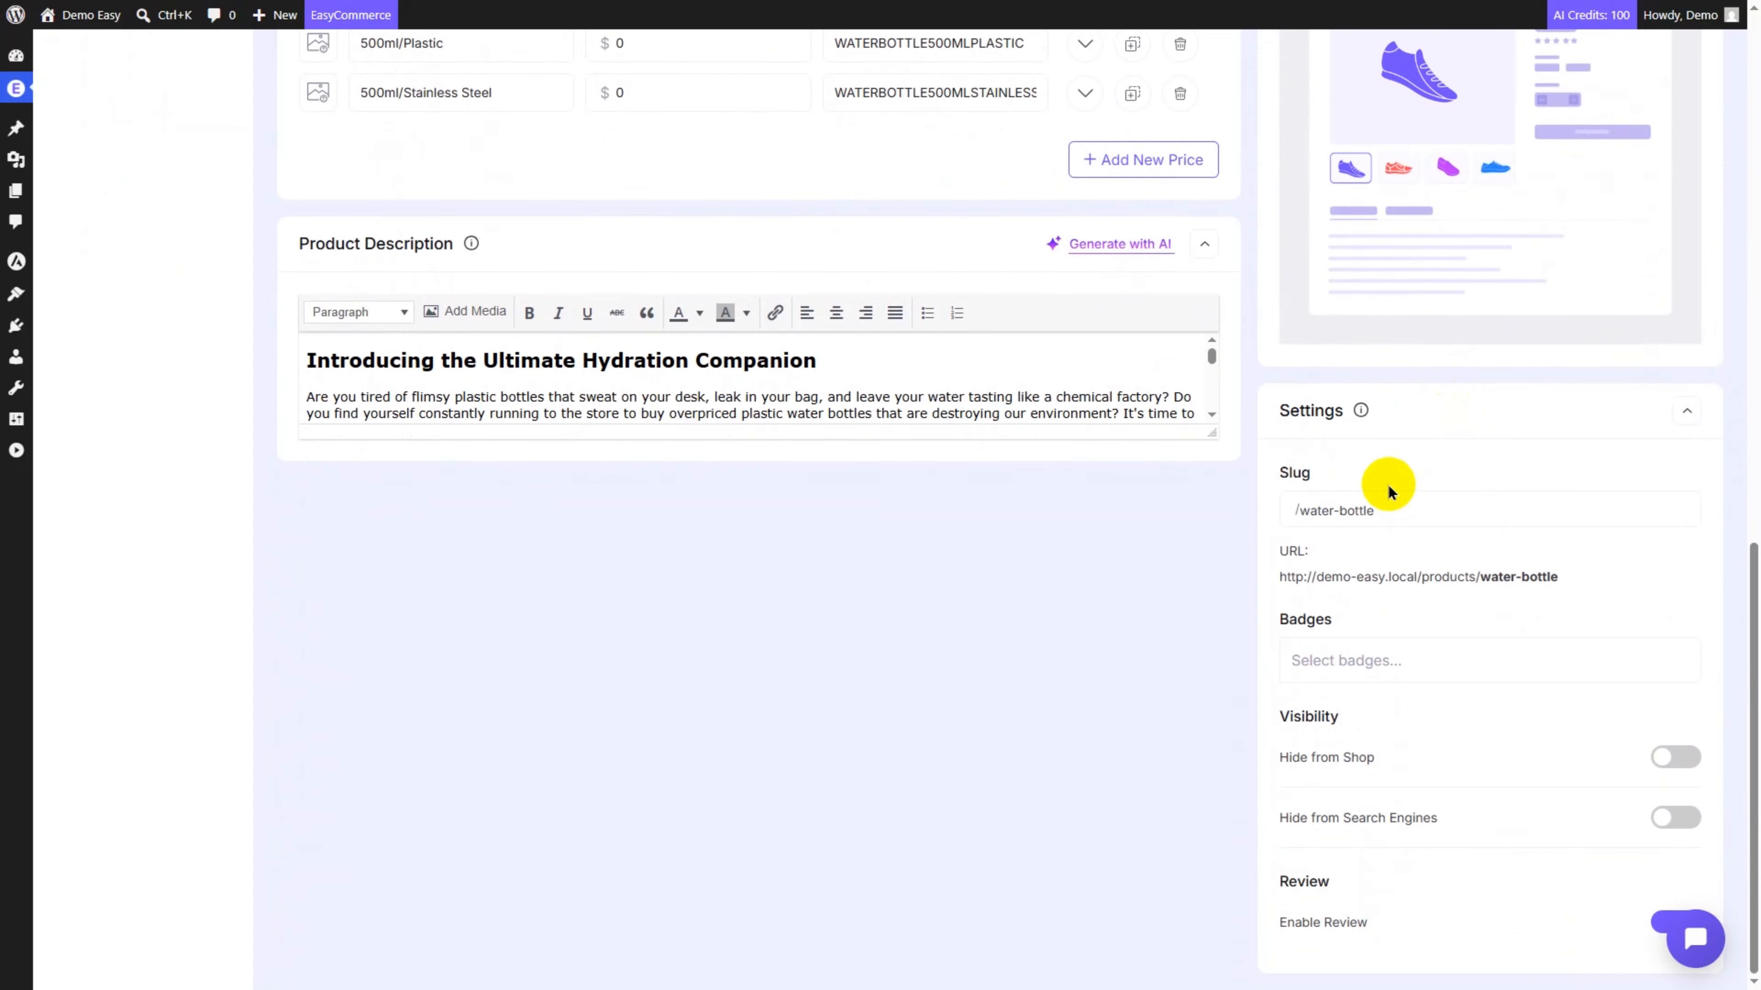
click(1358, 511)
click(1377, 507)
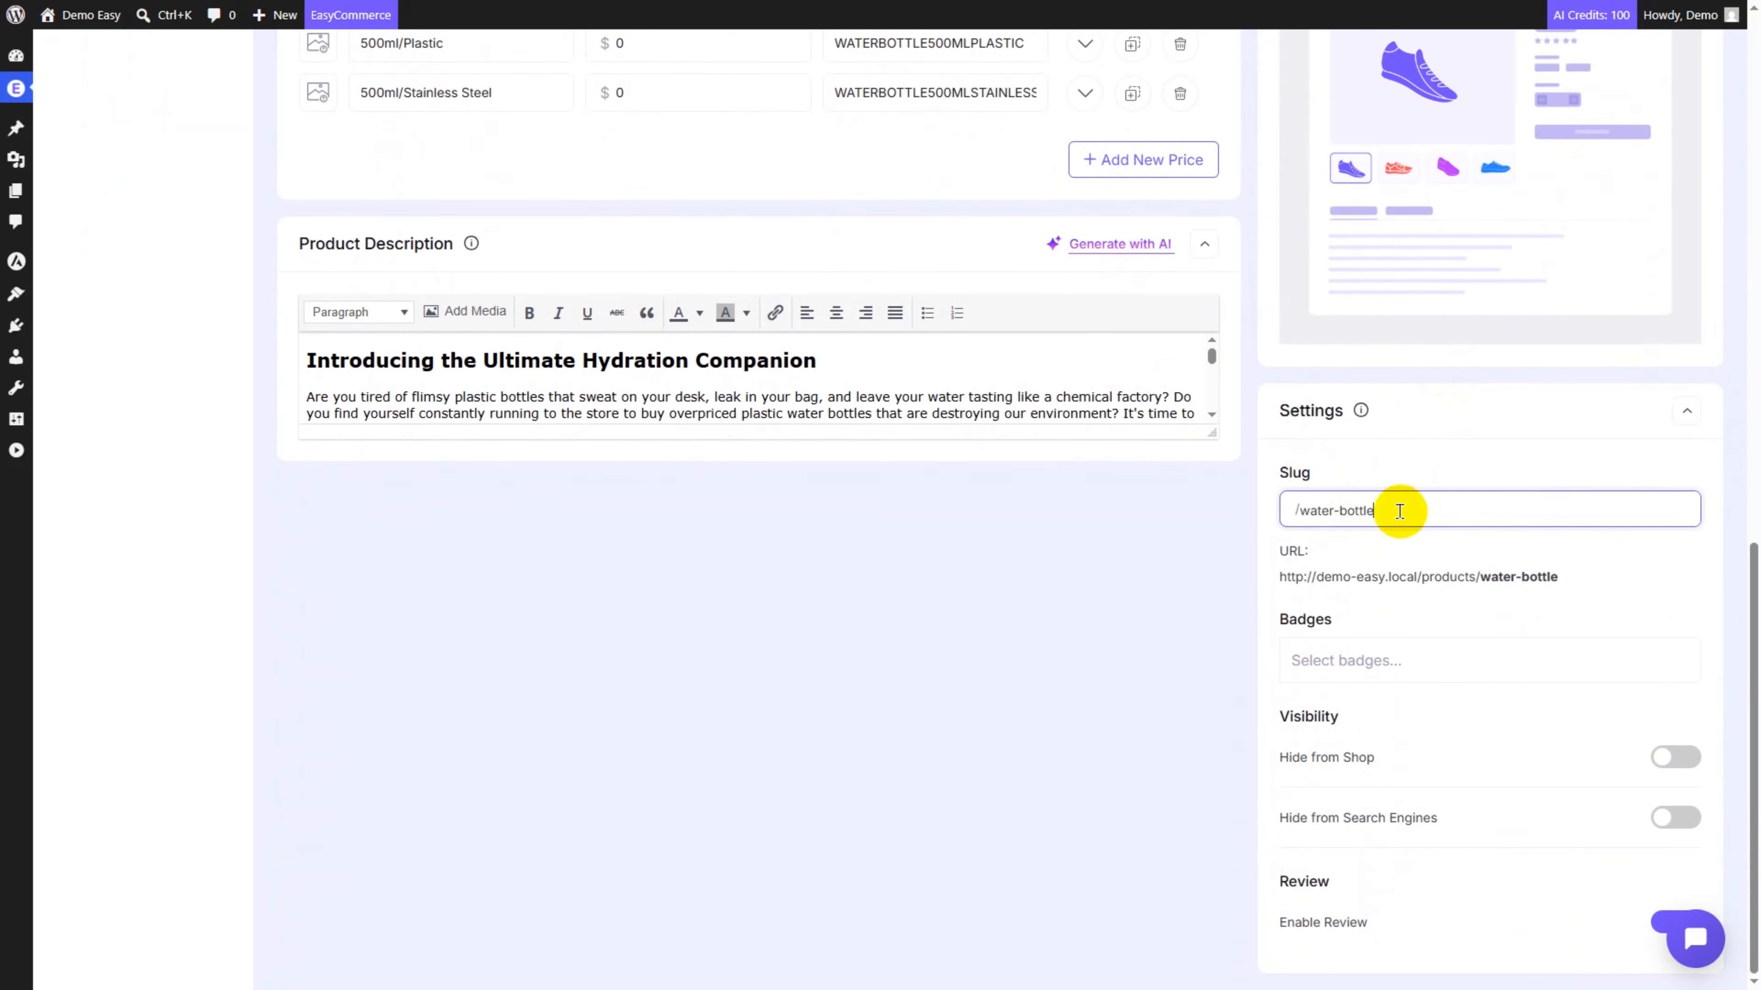
drag(1393, 512, 1326, 512)
text(r-)
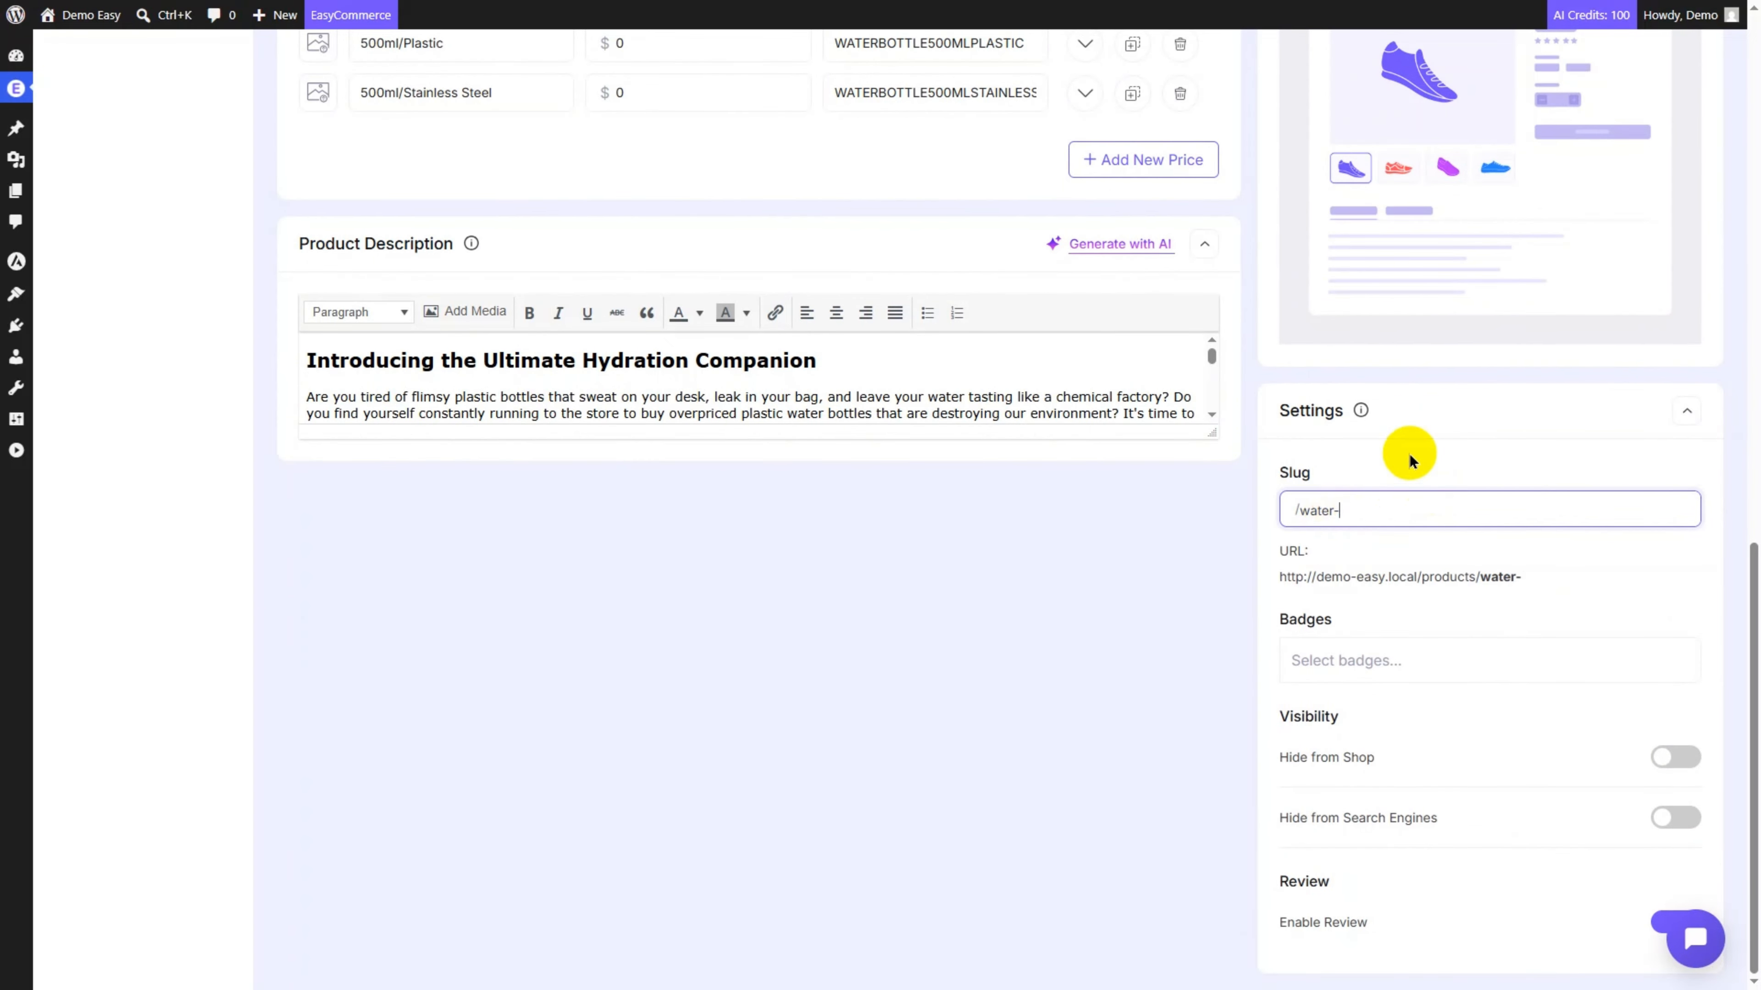
text(plastic-bottle)
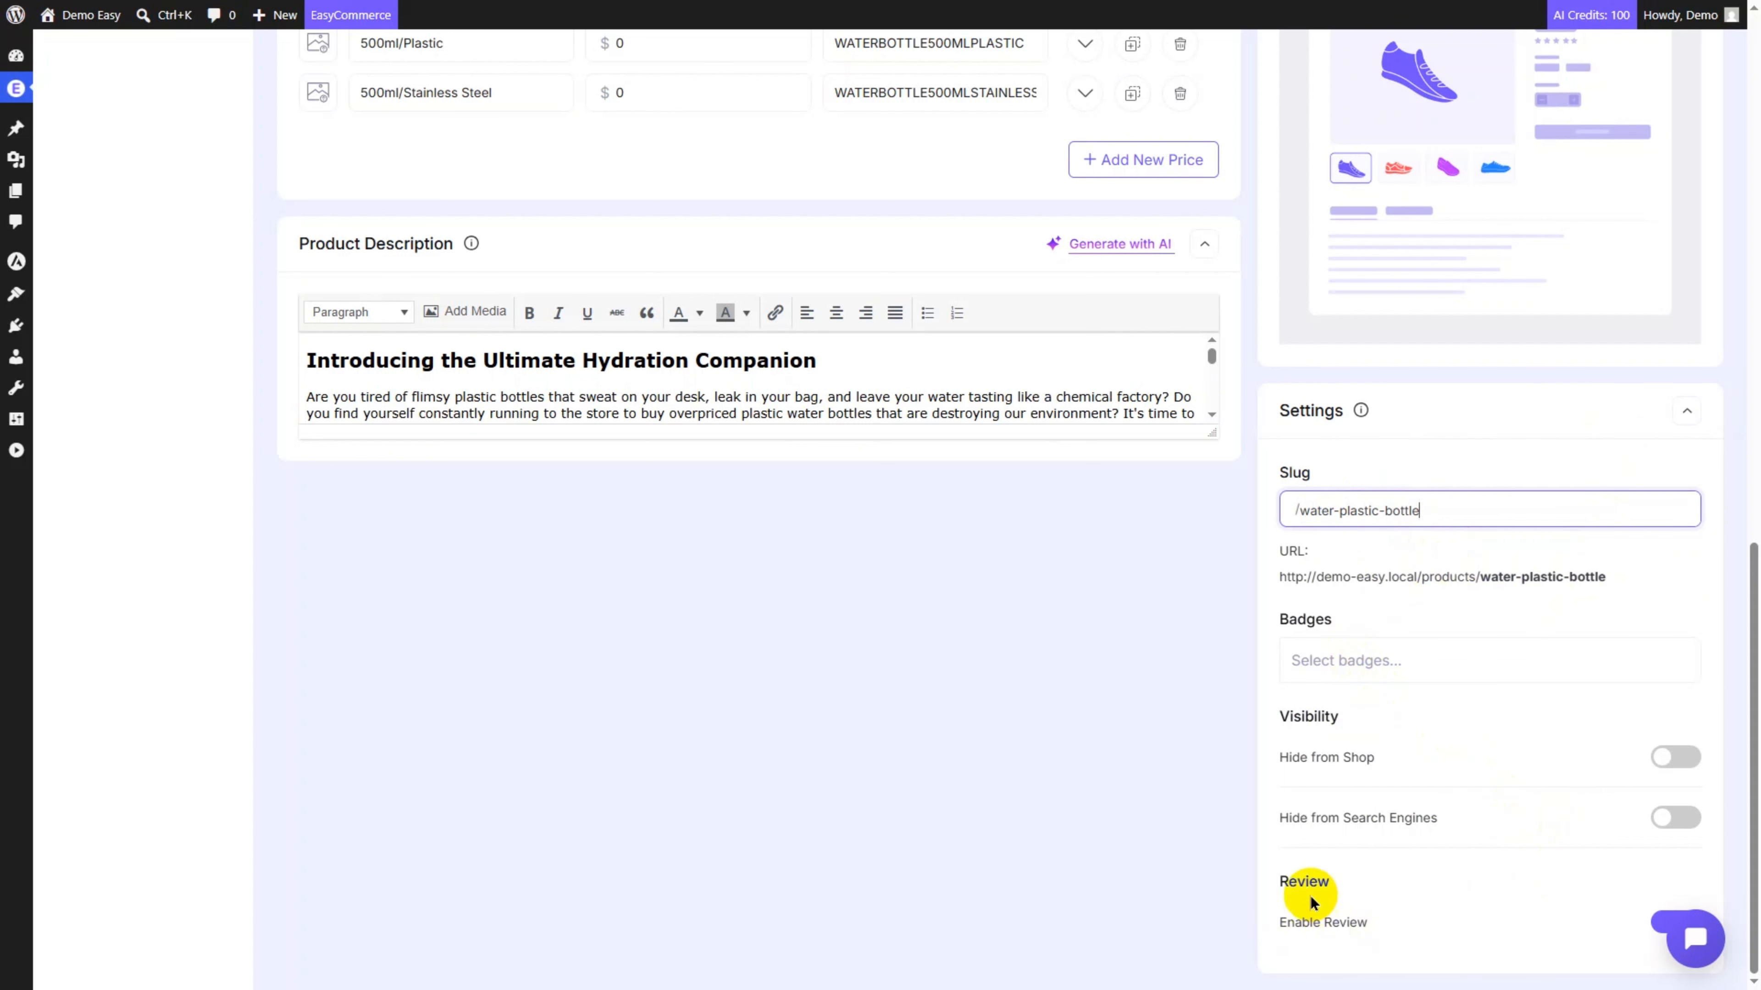
click(1663, 928)
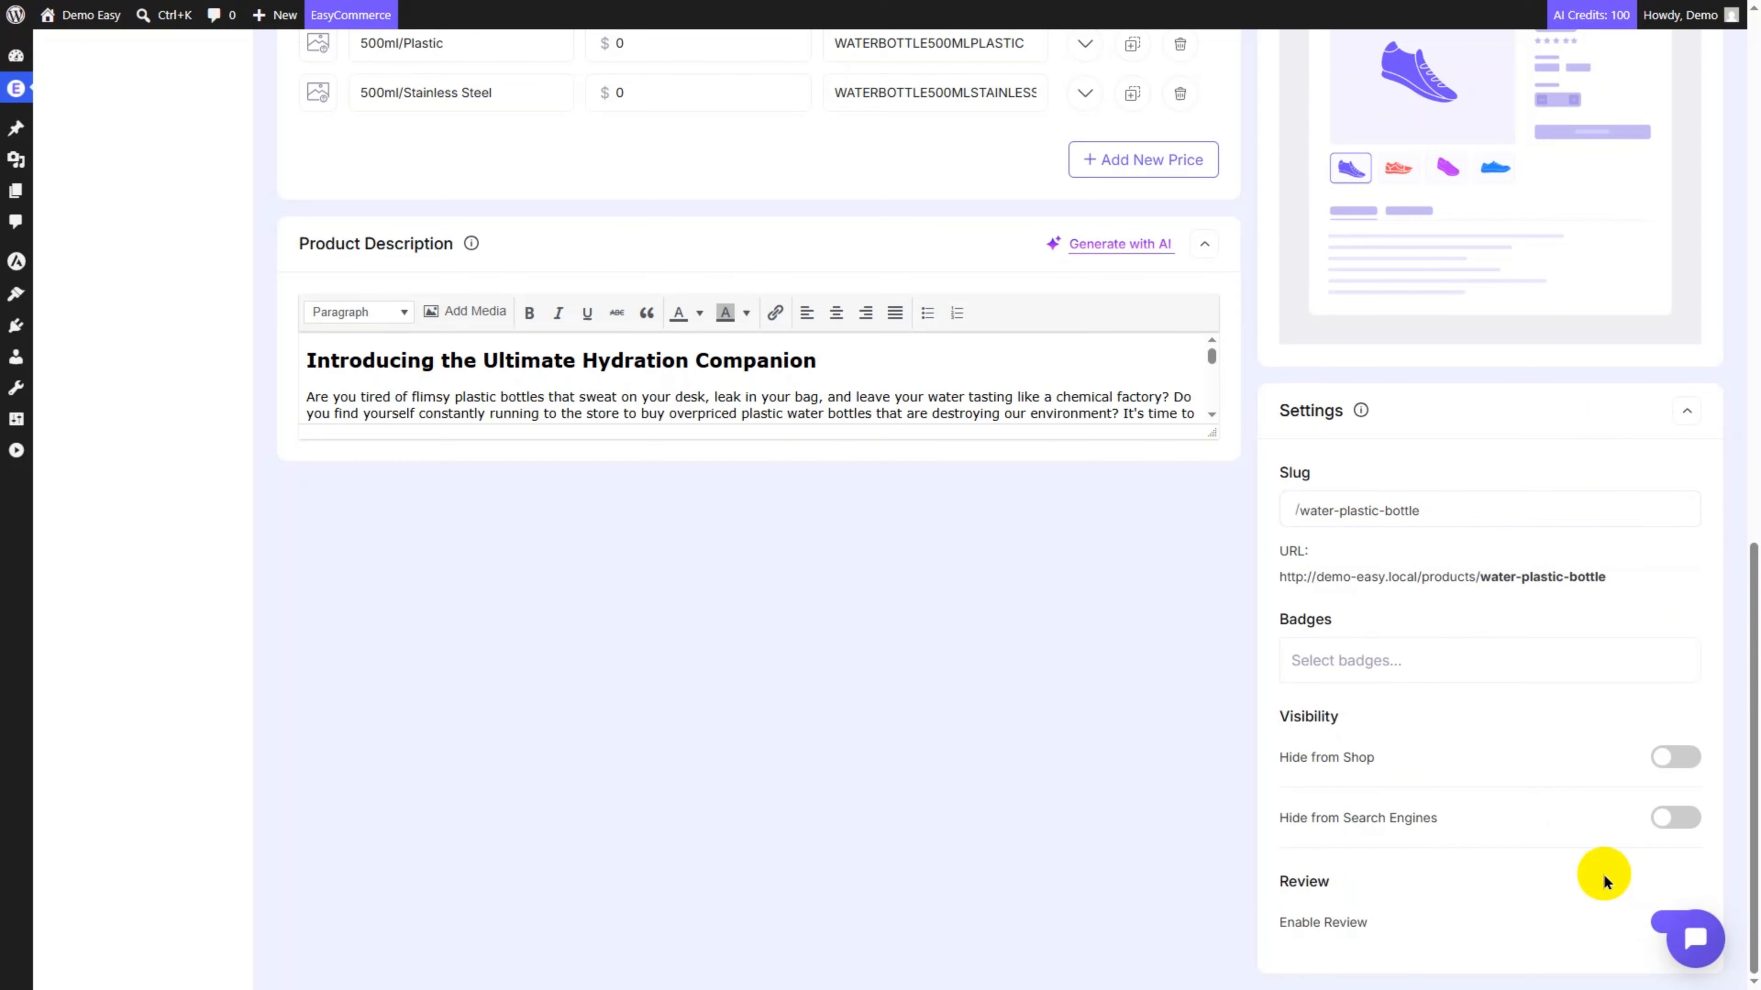
- Set the product's status to Live and save it
scroll(1374, 558, up, 15)
click(1544, 136)
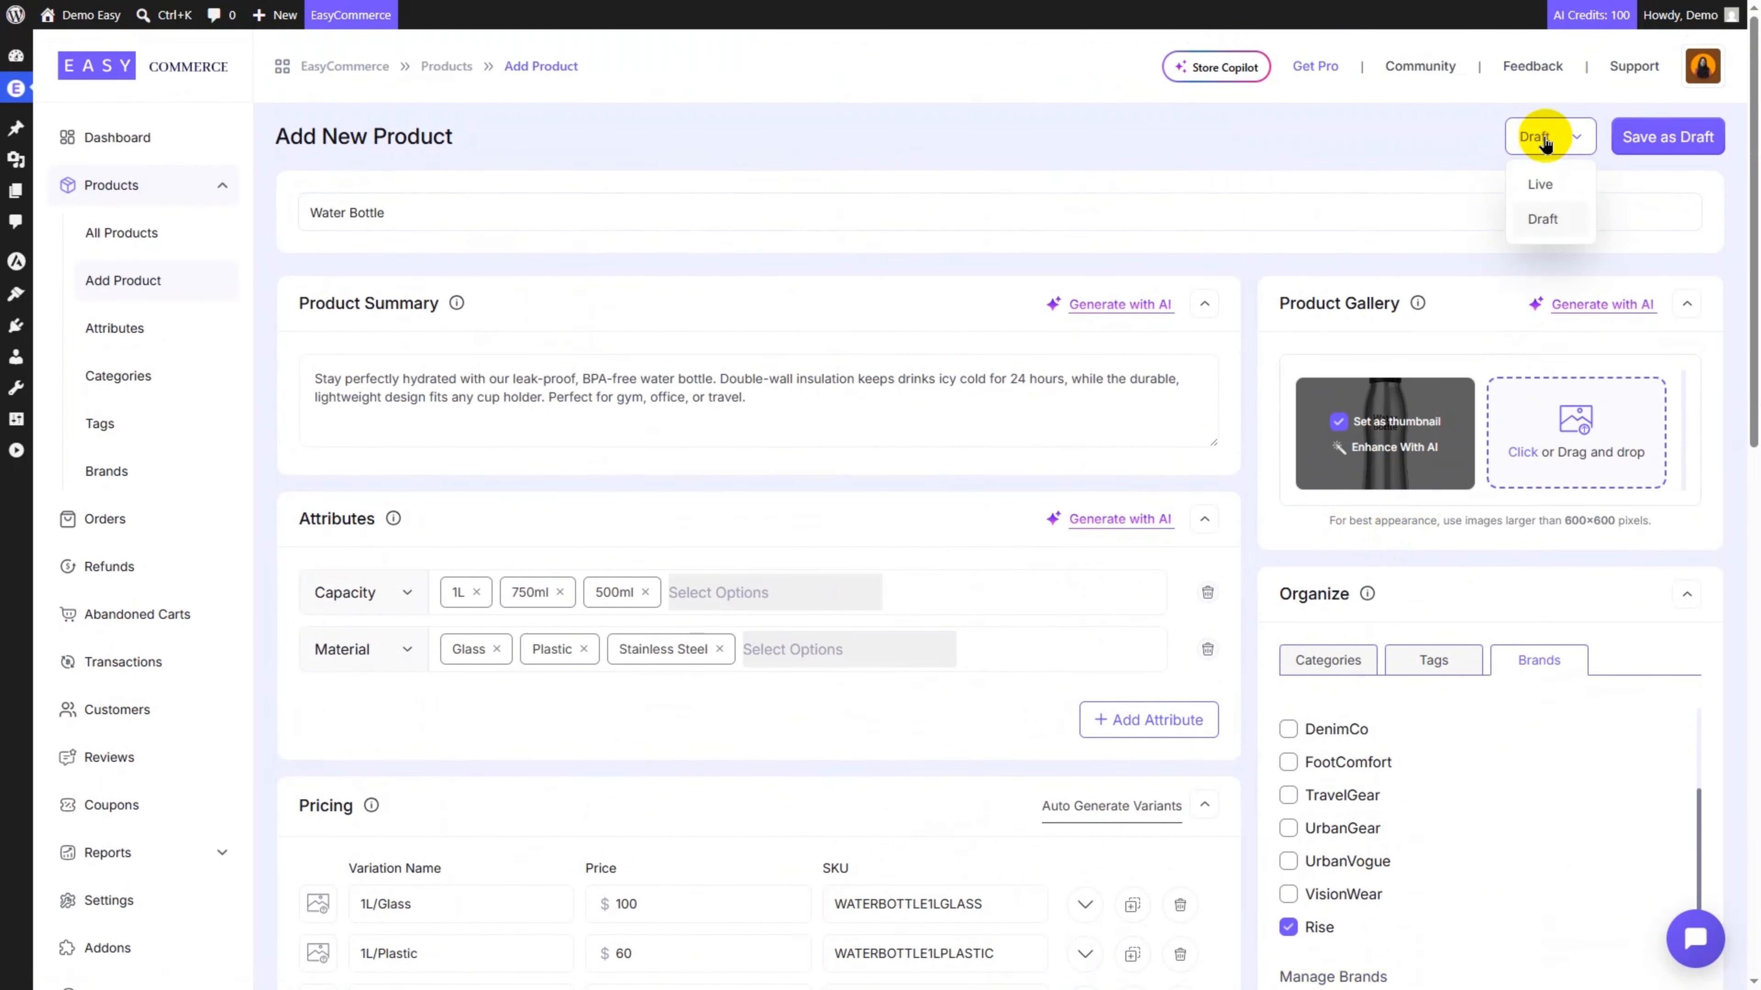
click(1563, 183)
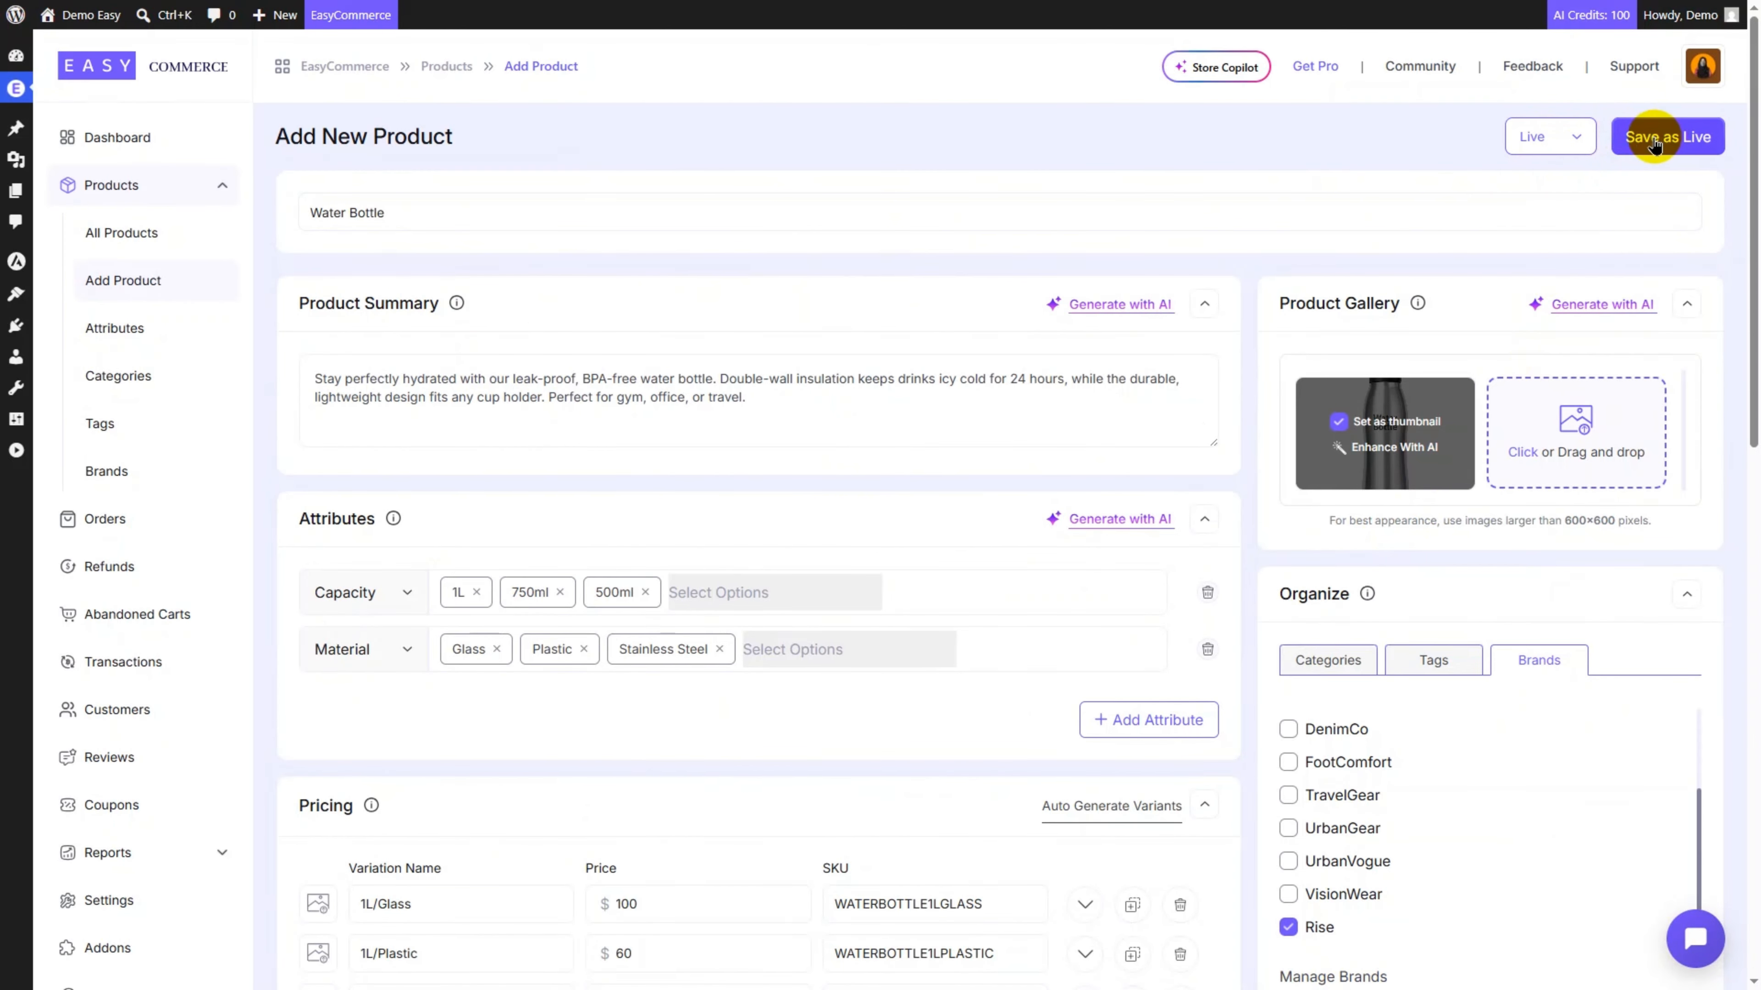
click(1646, 150)
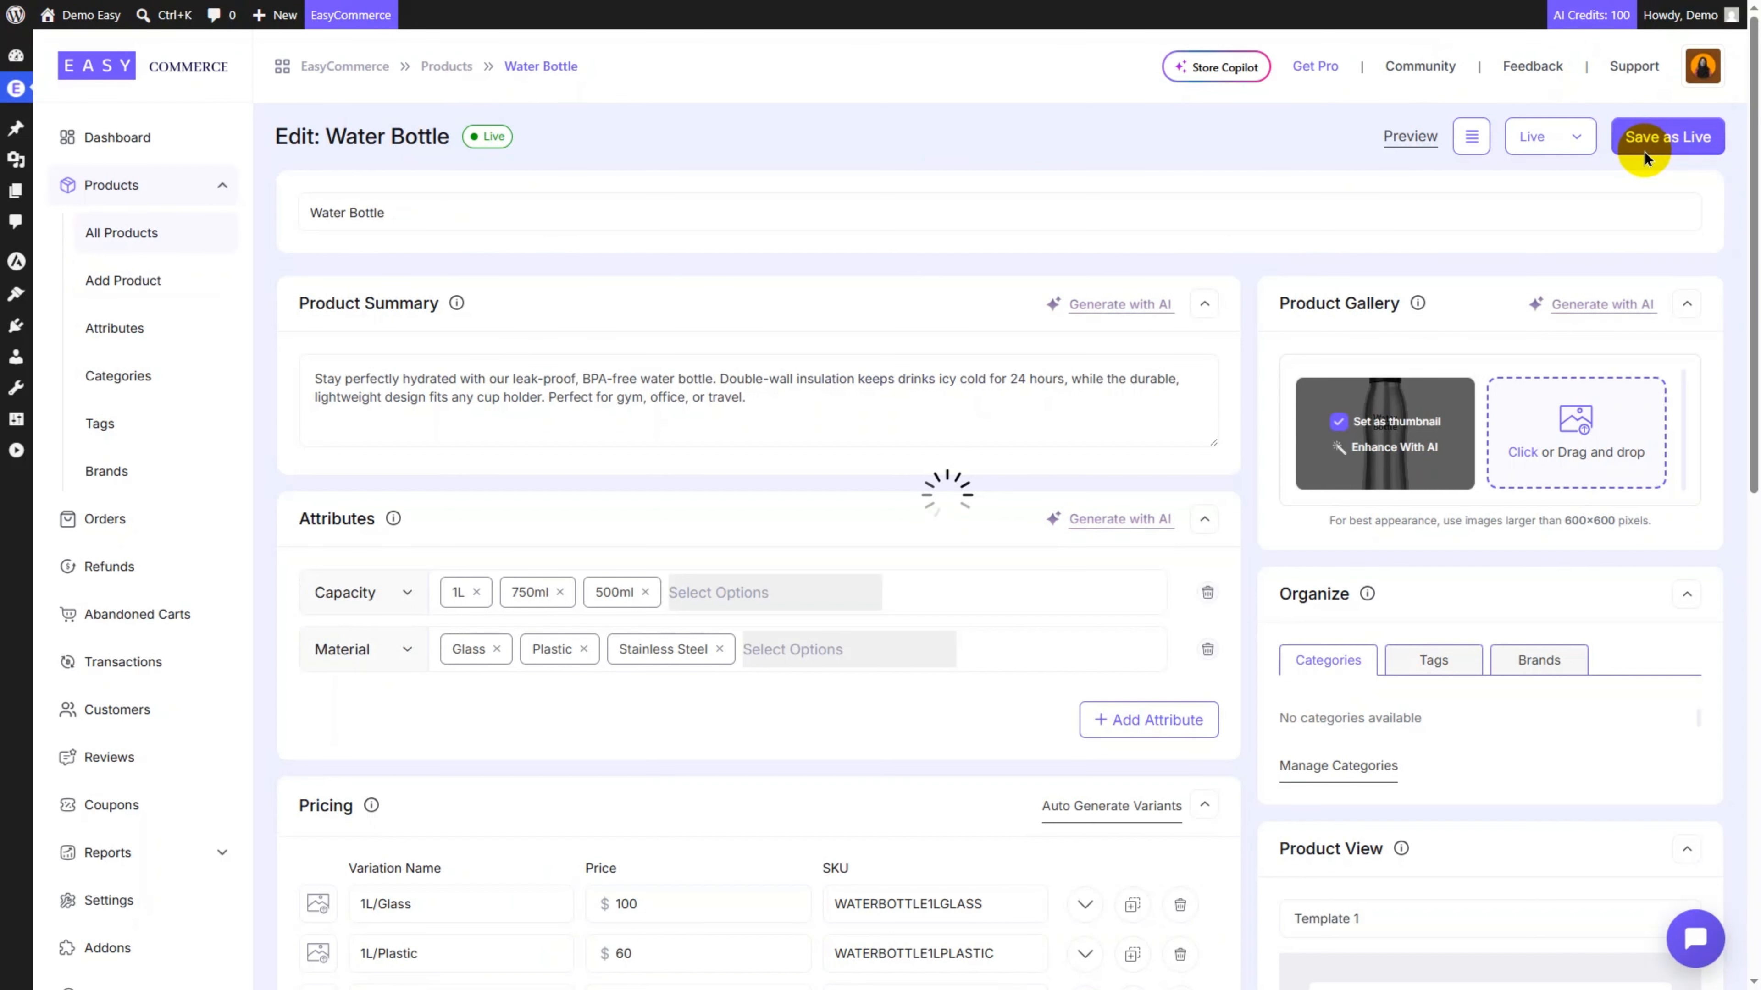